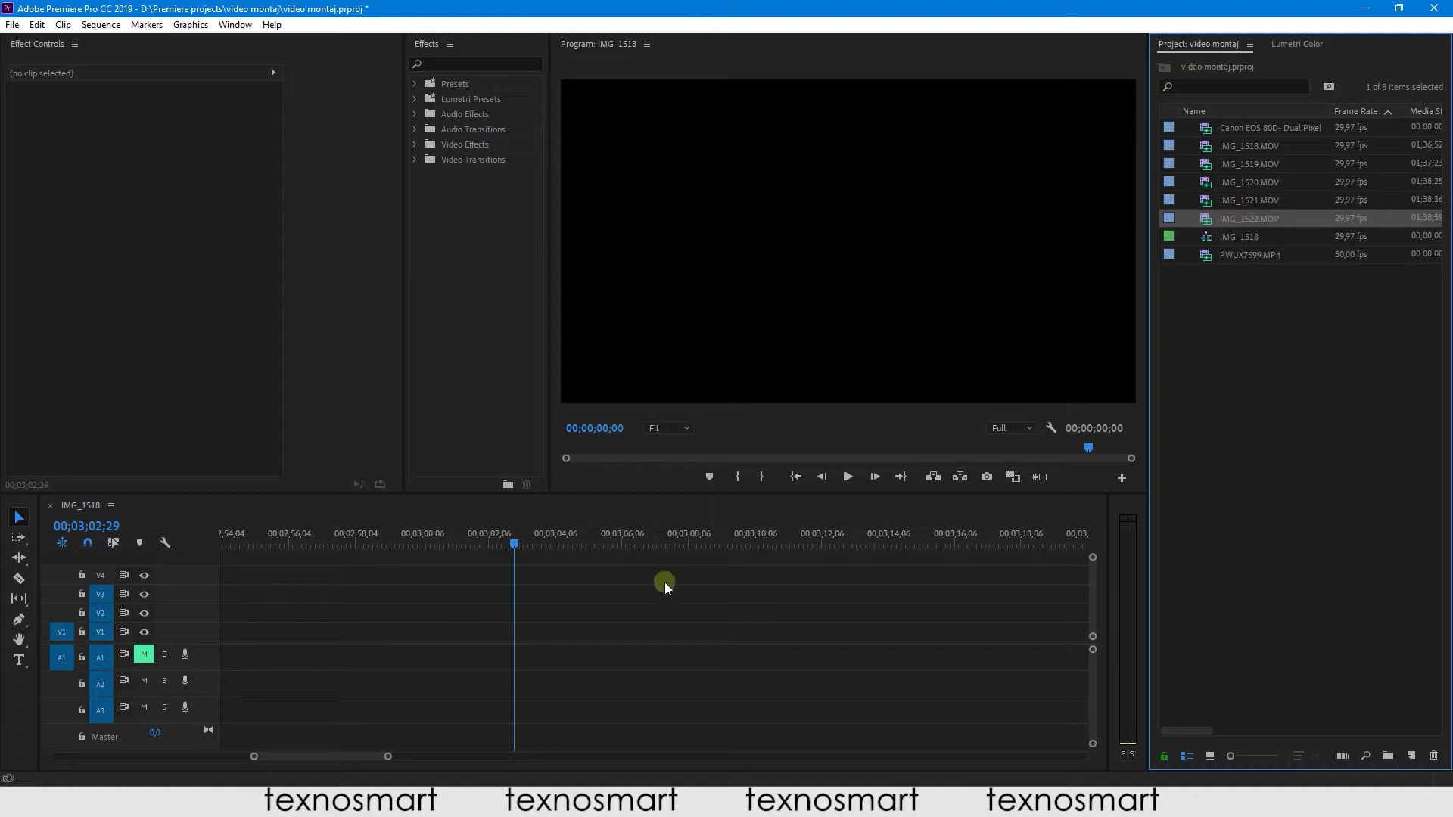
- Drag IMG_1522.MOV onto V1 of the IMG_1518 sequence and scrub through it
drag(522, 539, 530, 538)
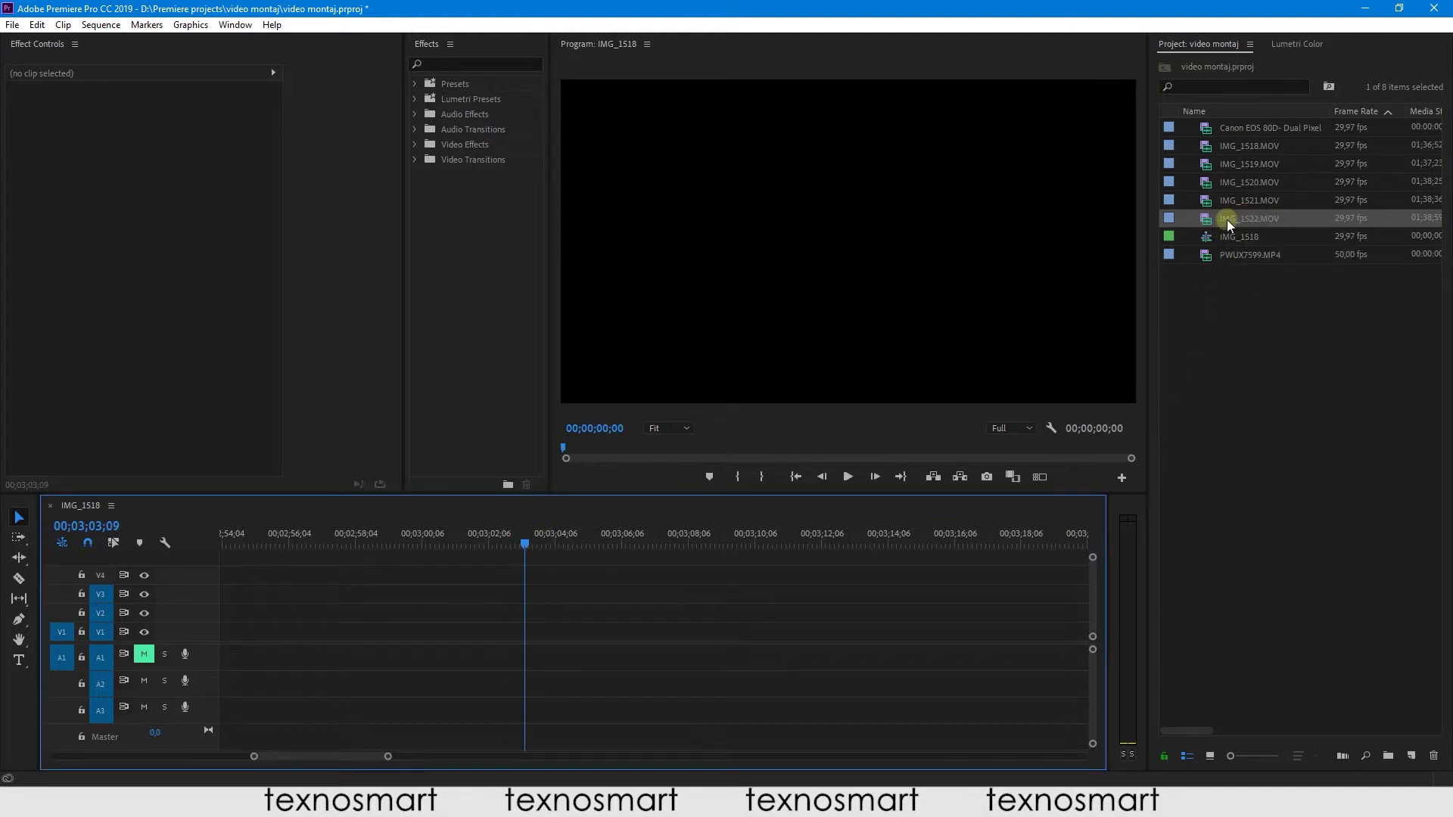
drag(1228, 220, 411, 642)
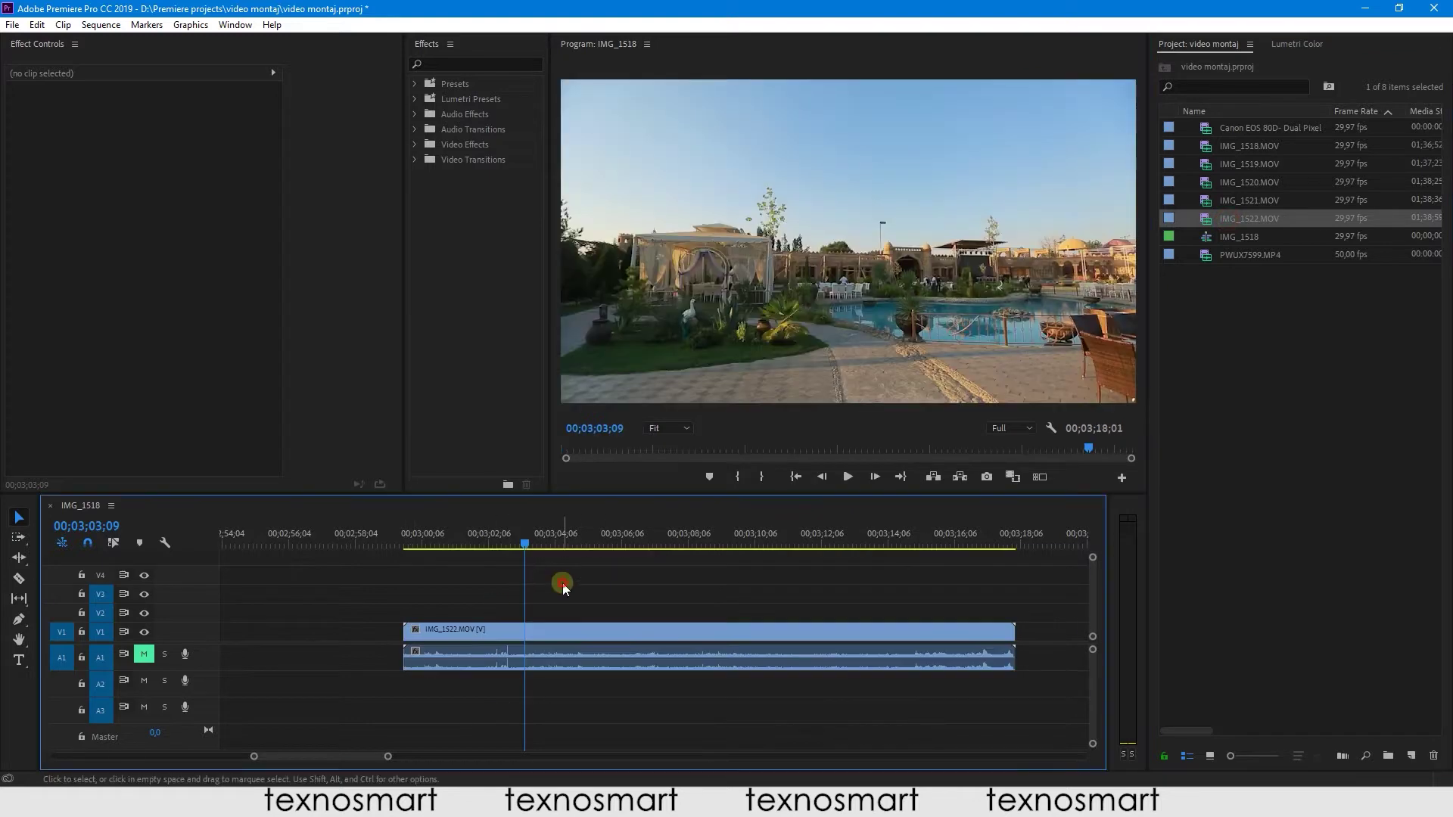
mouse_move(570, 540)
mouse_down()
mouse_move(560, 599)
mouse_move(741, 565)
mouse_move(420, 600)
mouse_up()
- Ripple-trim the clip's end at 00;03;09;08 with W, then reselect the clip
click(416, 540)
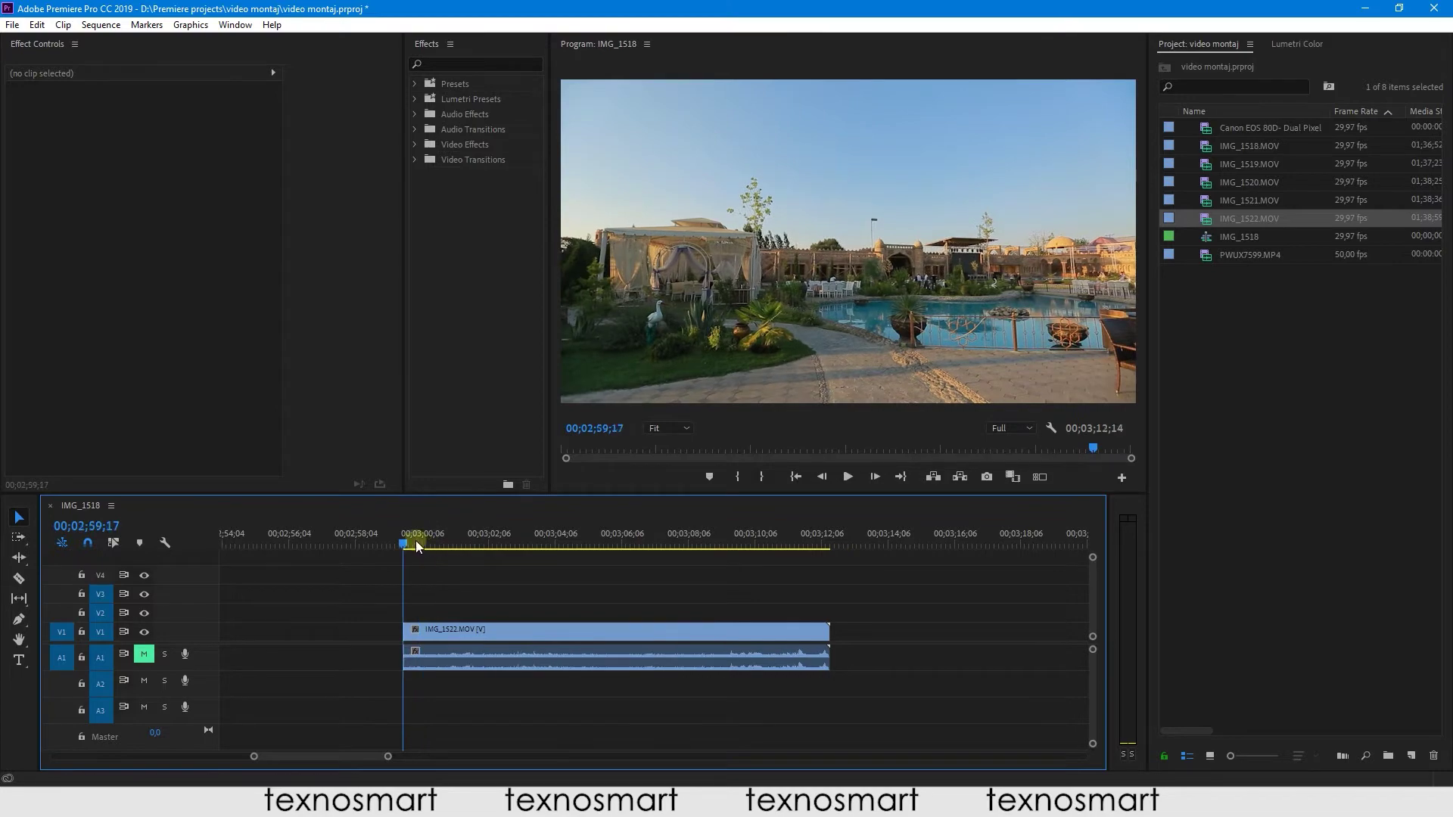
drag(416, 541, 725, 538)
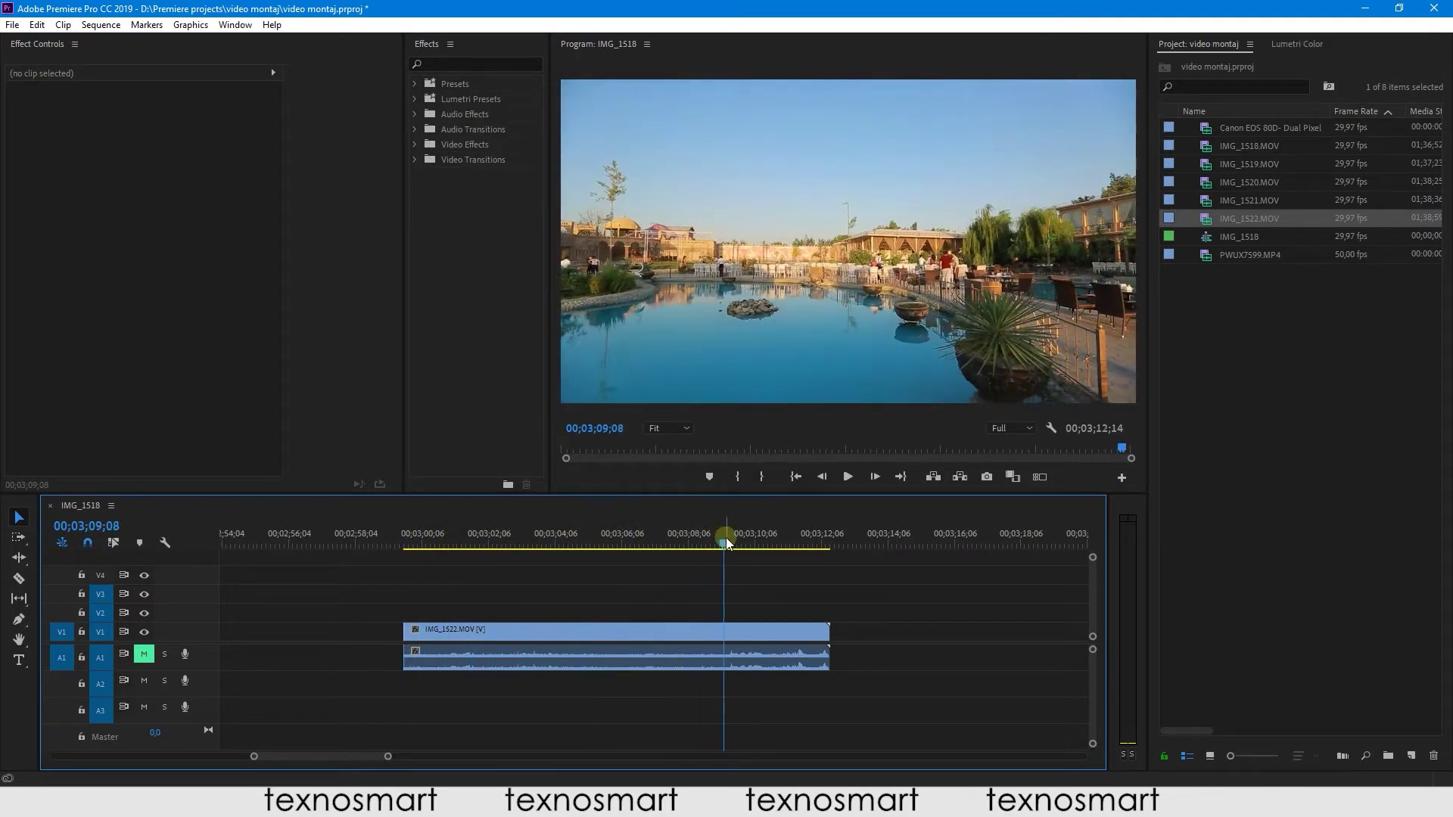
key(w)
click(504, 596)
click(562, 630)
click(572, 604)
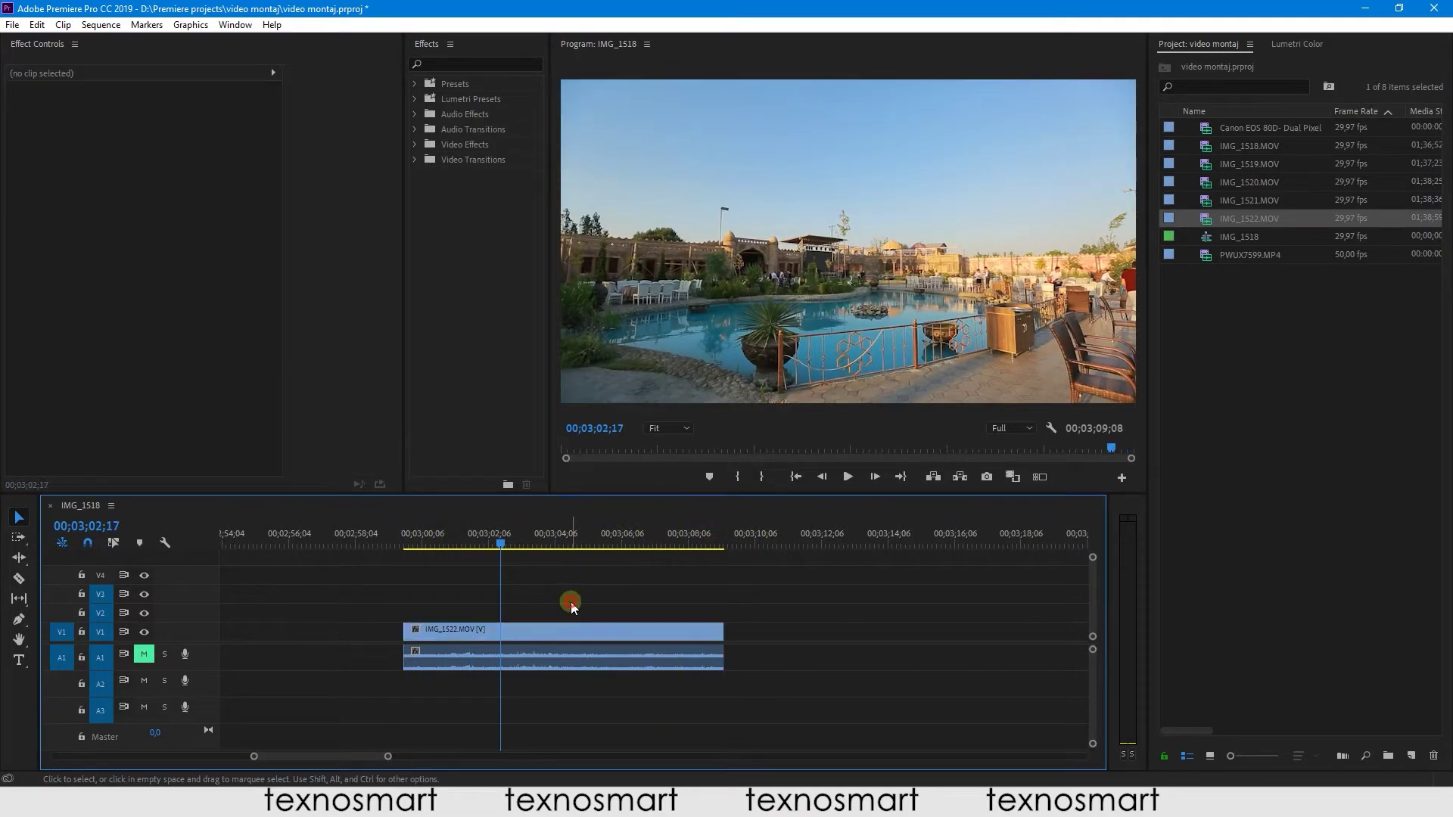
click(499, 625)
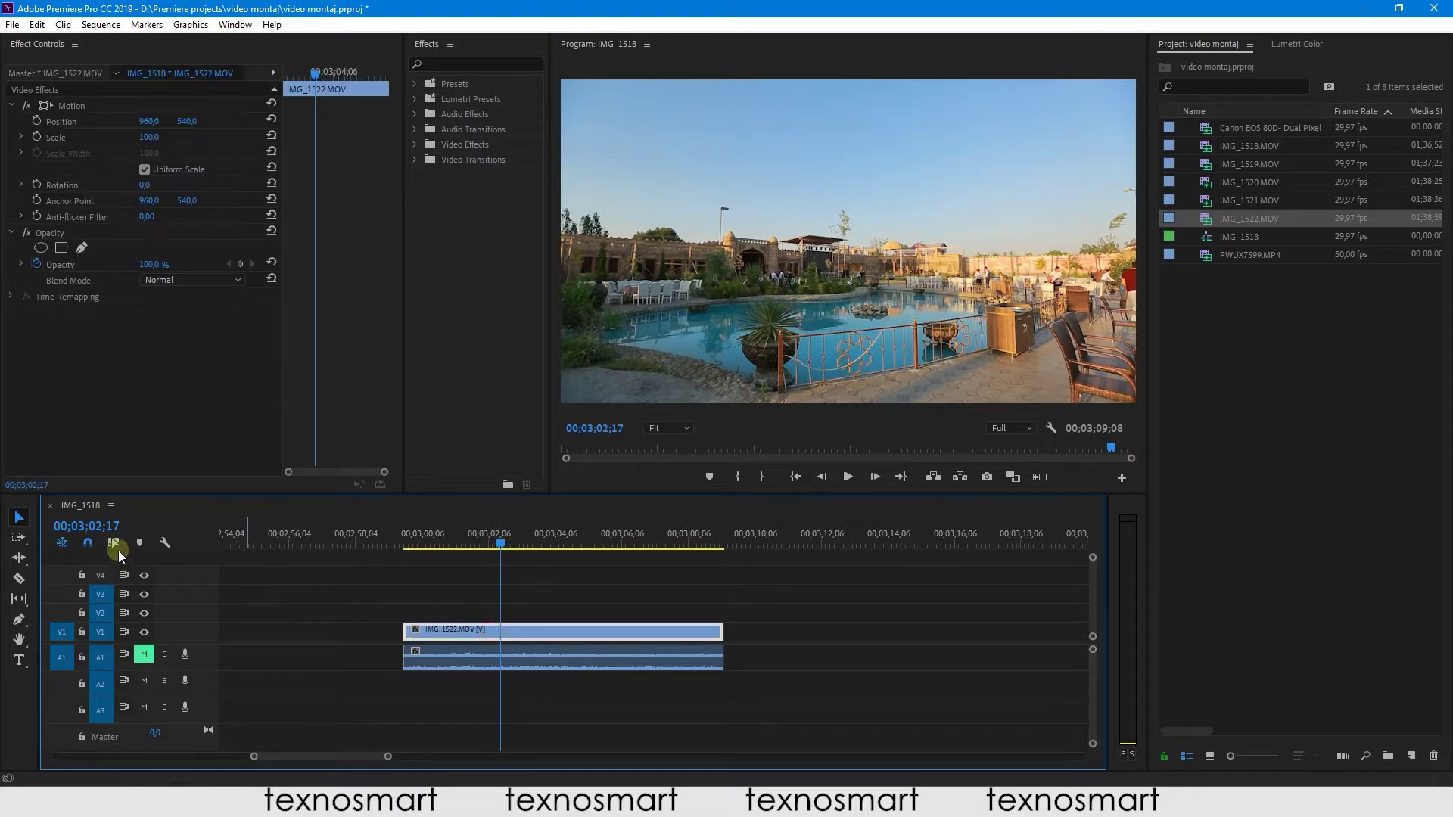
- Select the IMG_1522.MOV clip and its Motion effect in Effect Controls
click(378, 599)
click(418, 632)
click(527, 539)
drag(529, 536, 543, 538)
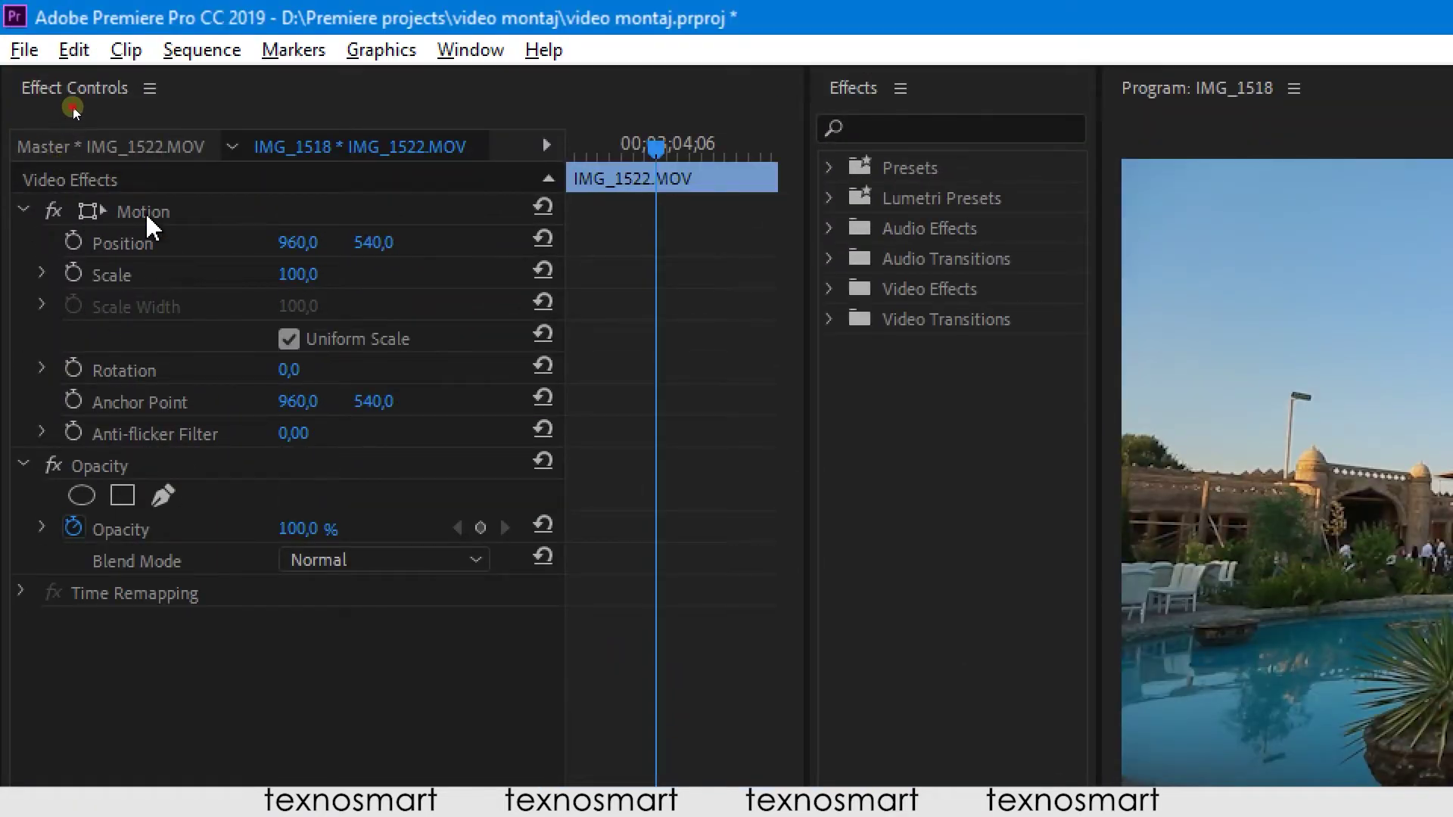
click(144, 212)
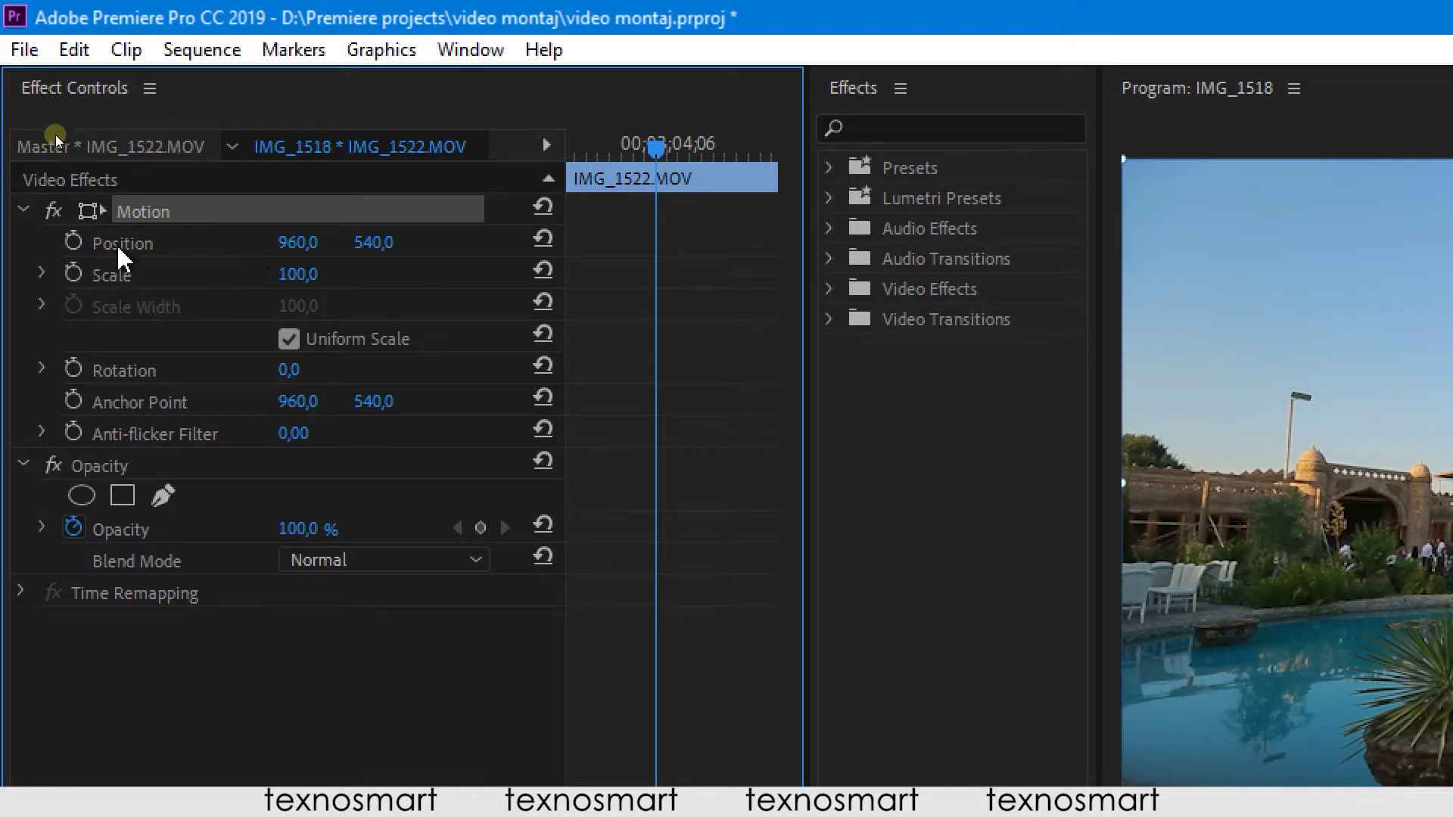
- Close the Effects panel to free room, leaving the keyframe timeline shown
click(546, 145)
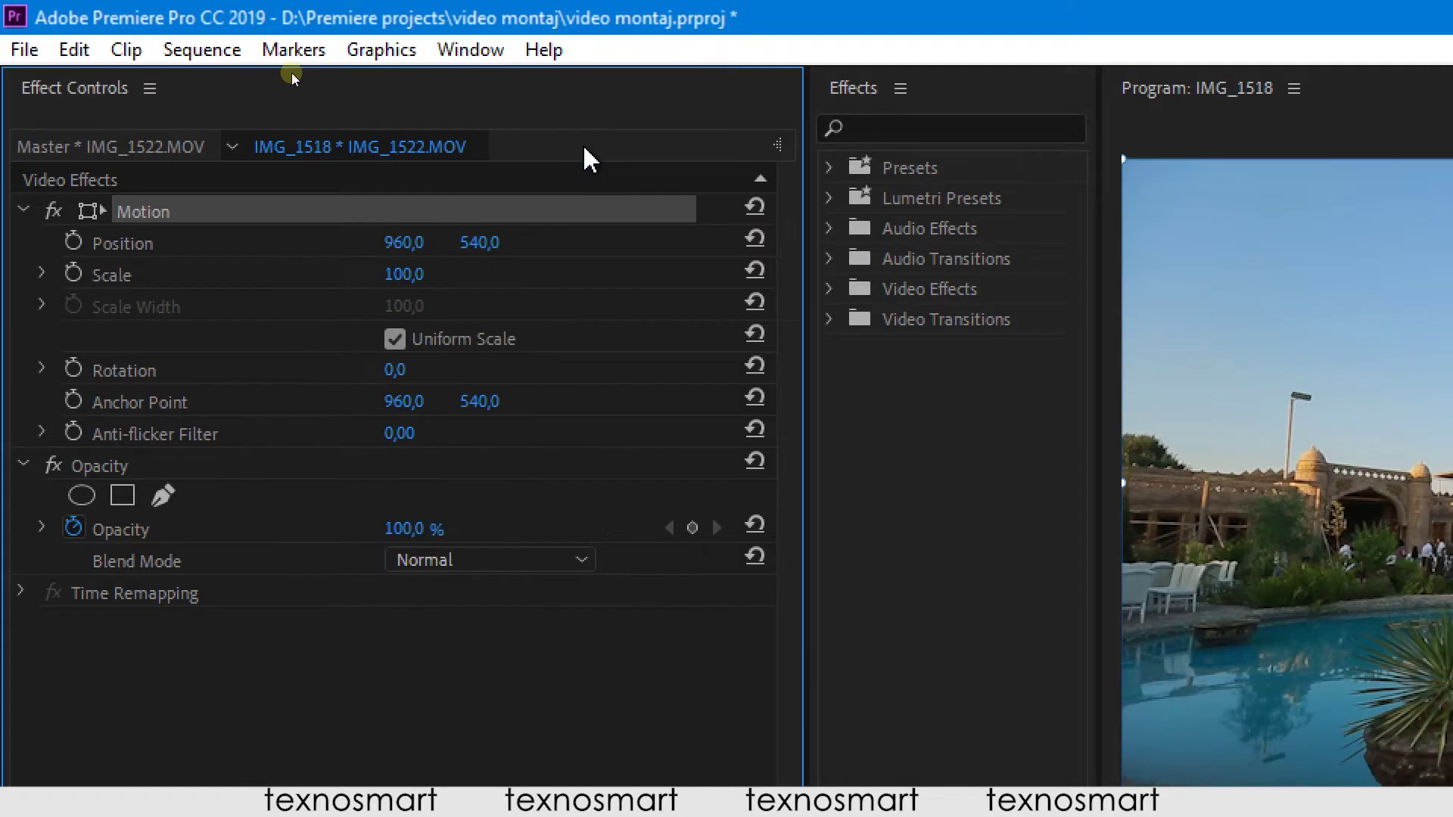
click(777, 145)
click(546, 145)
click(783, 146)
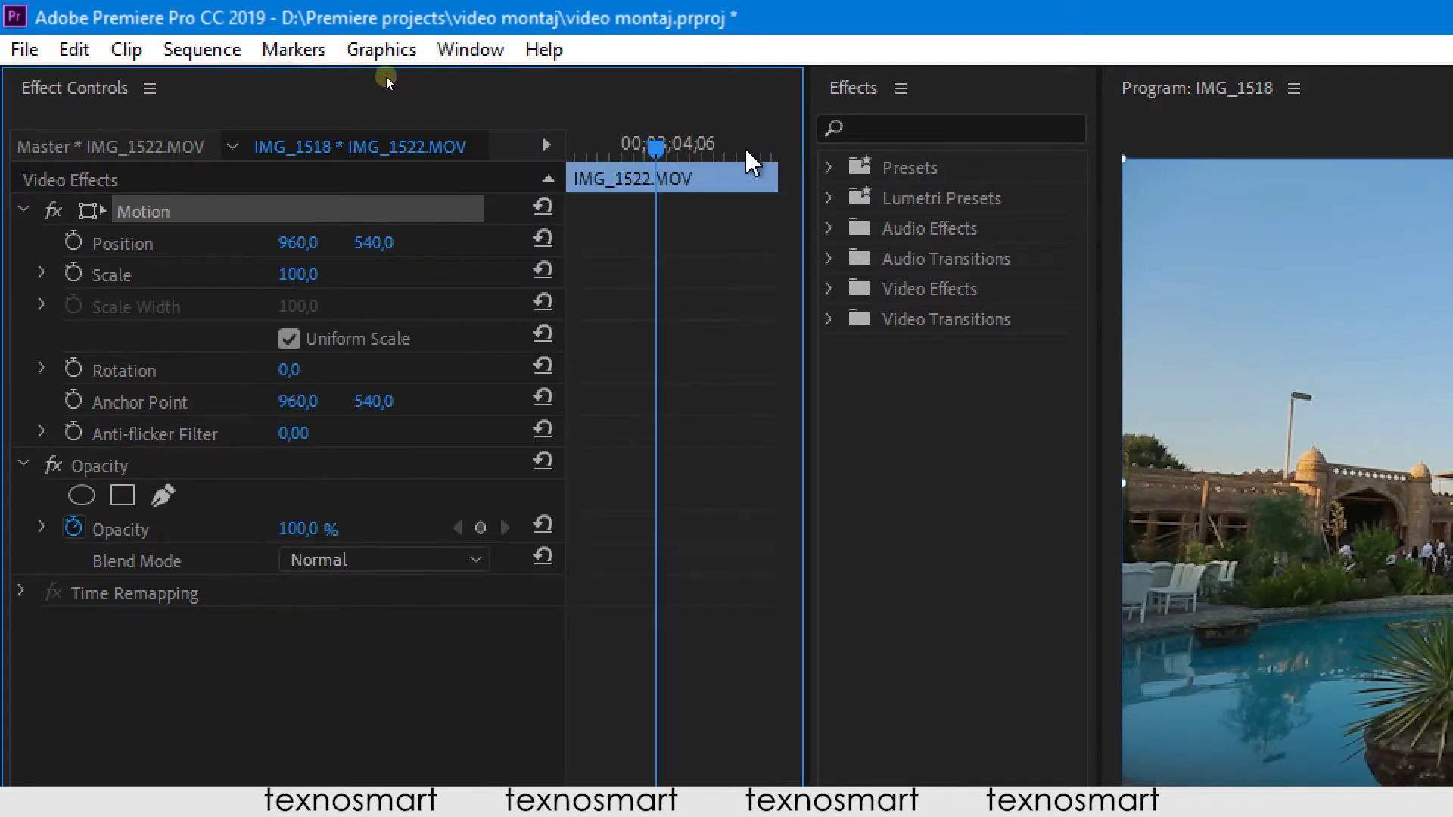
click(900, 88)
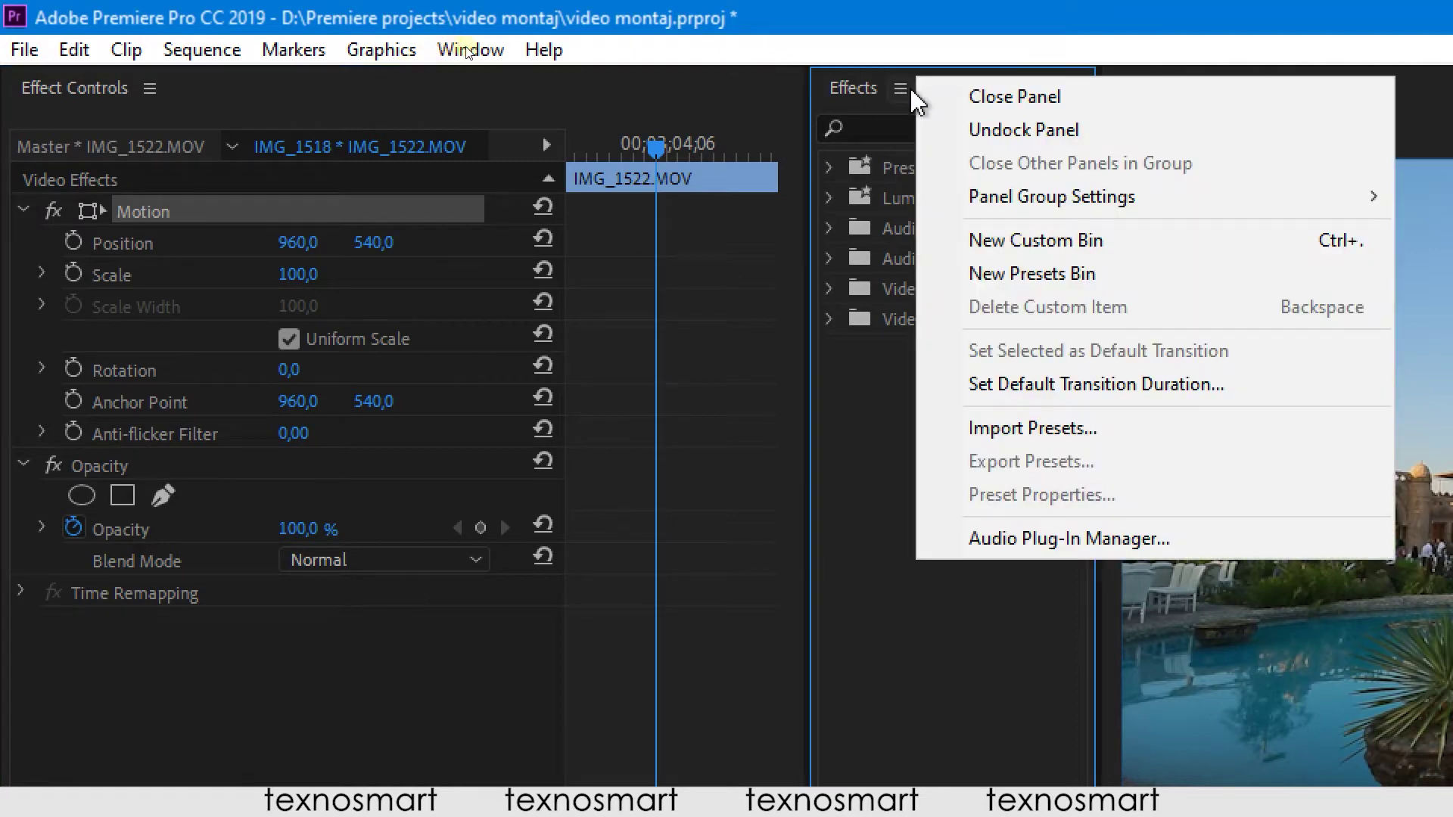
click(969, 97)
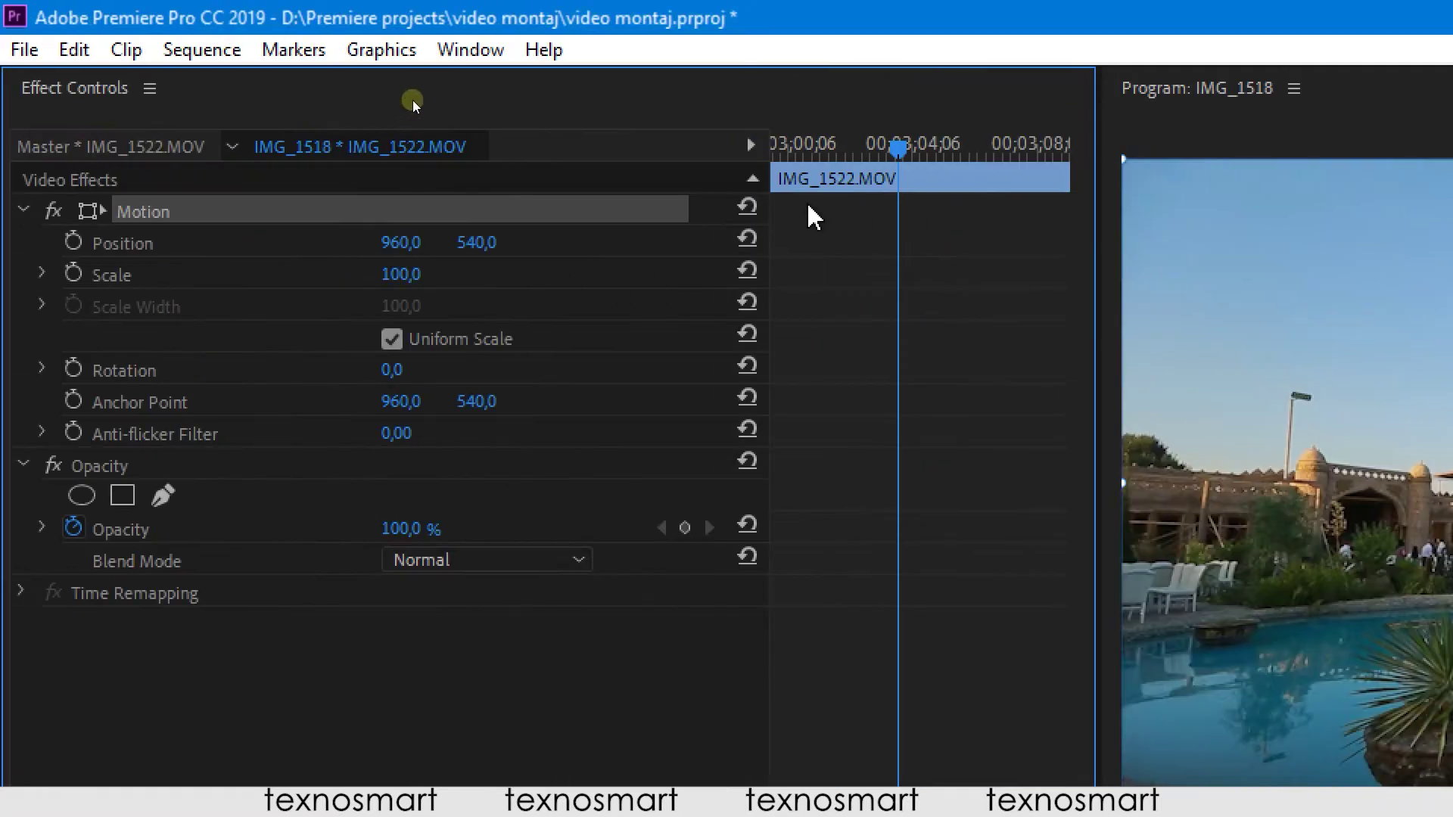
- Widen the keyframe timeline and set a first Position keyframe (960, 540) at the clip's start
drag(770, 212, 657, 234)
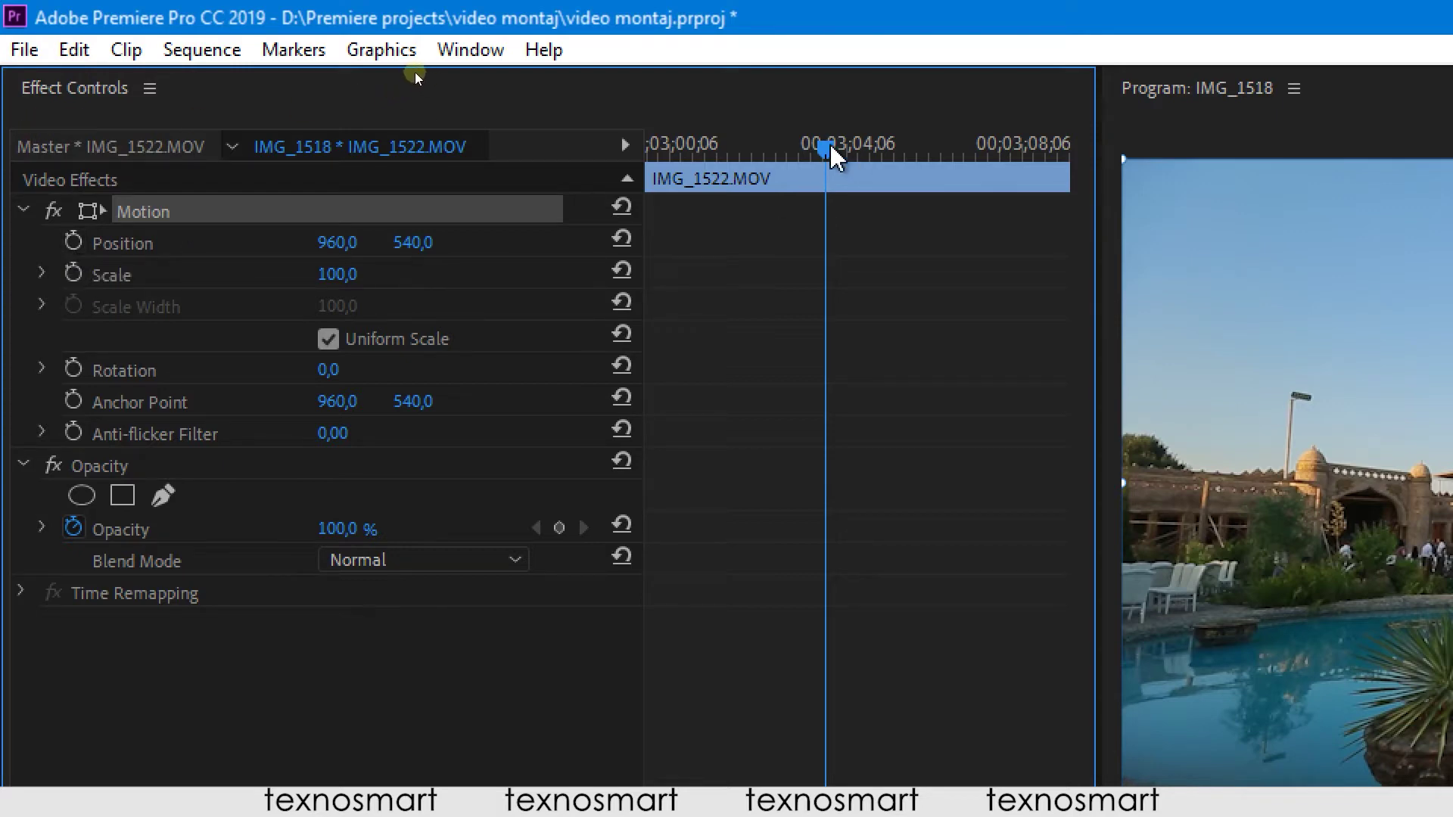
mouse_move(829, 150)
mouse_down()
mouse_move(651, 193)
mouse_move(676, 227)
mouse_up()
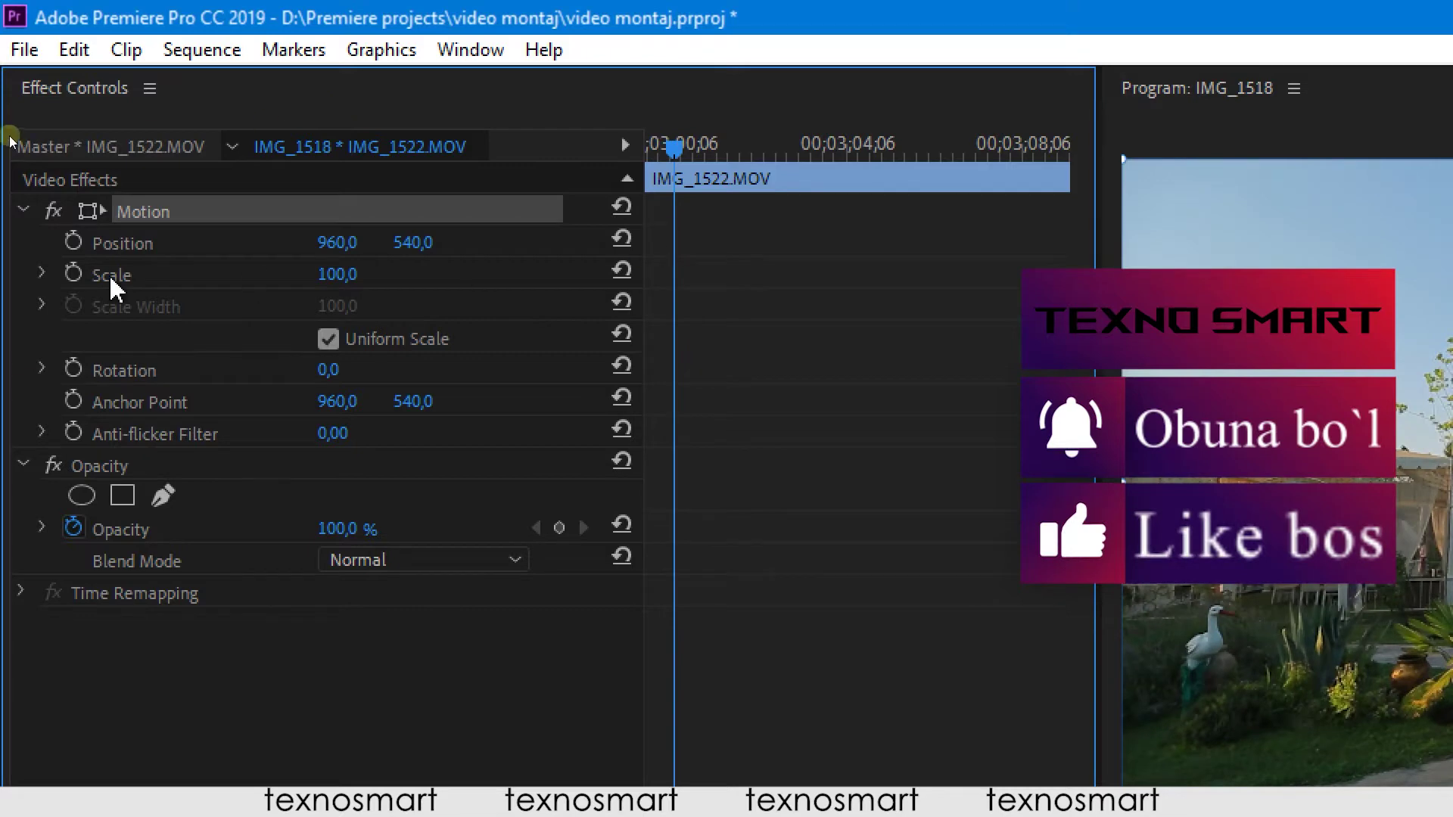
click(76, 244)
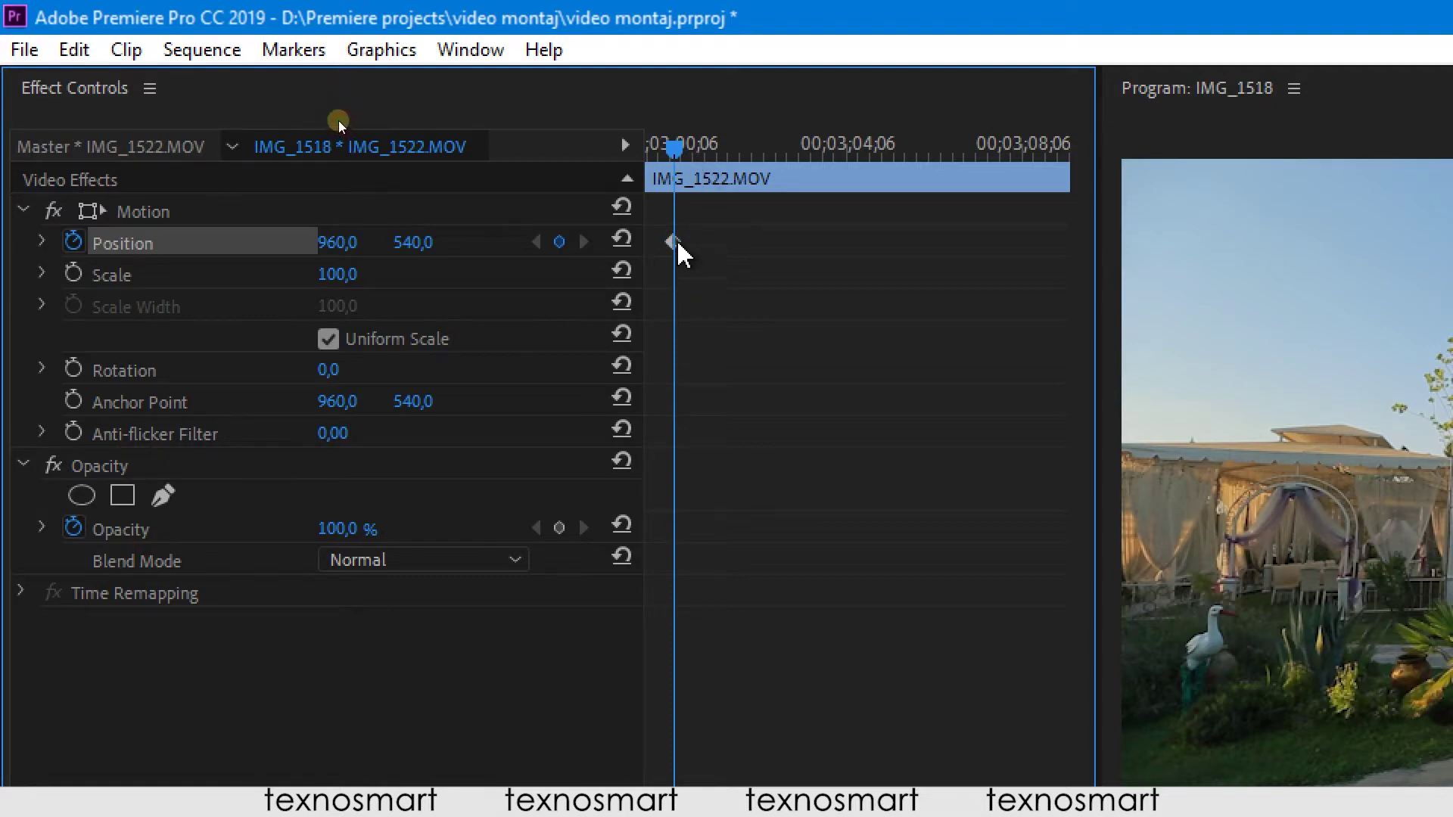
drag(674, 149, 925, 267)
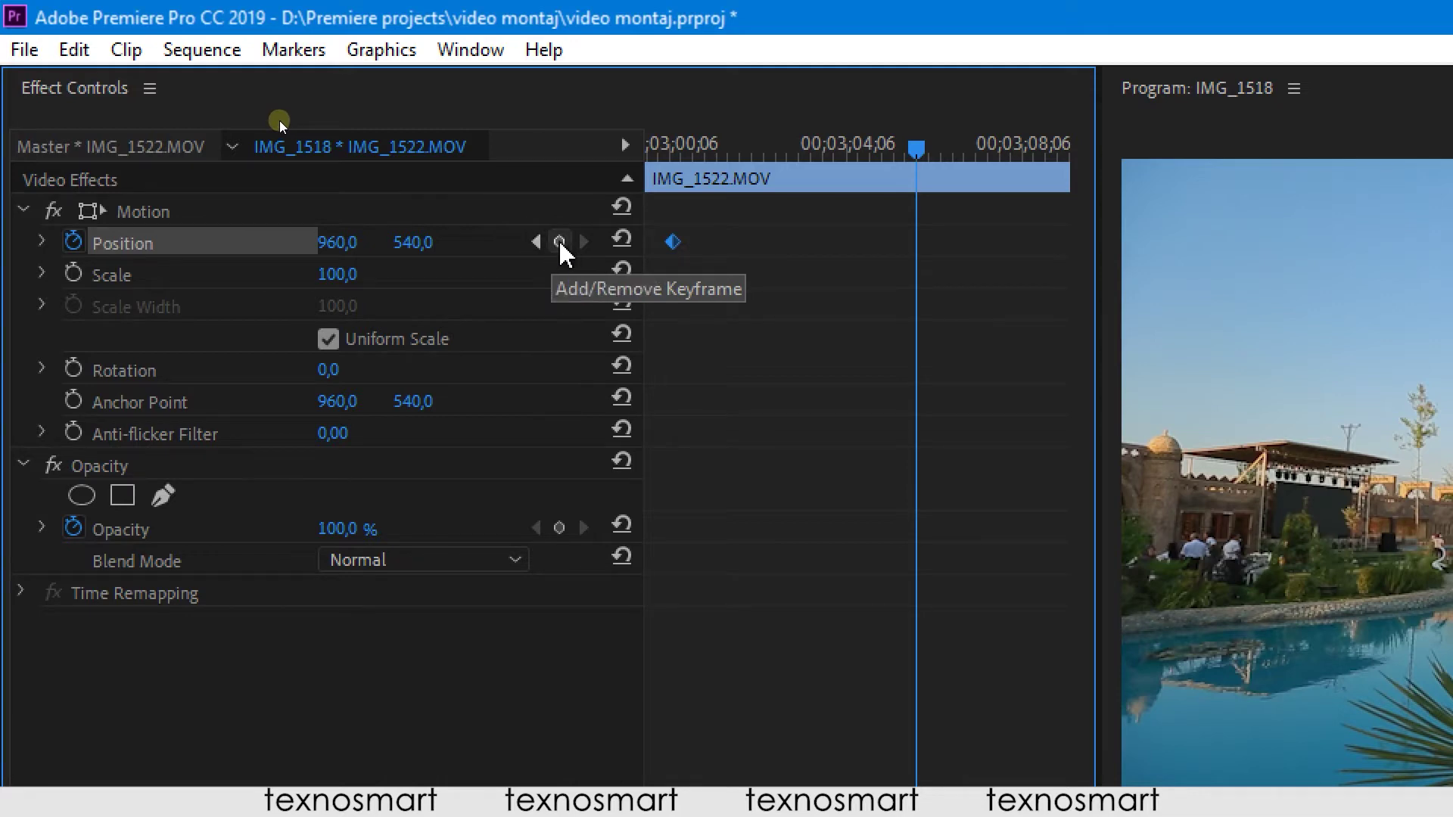
- Add a second Position keyframe near the clip's end and nudge the first keyframe later
click(560, 243)
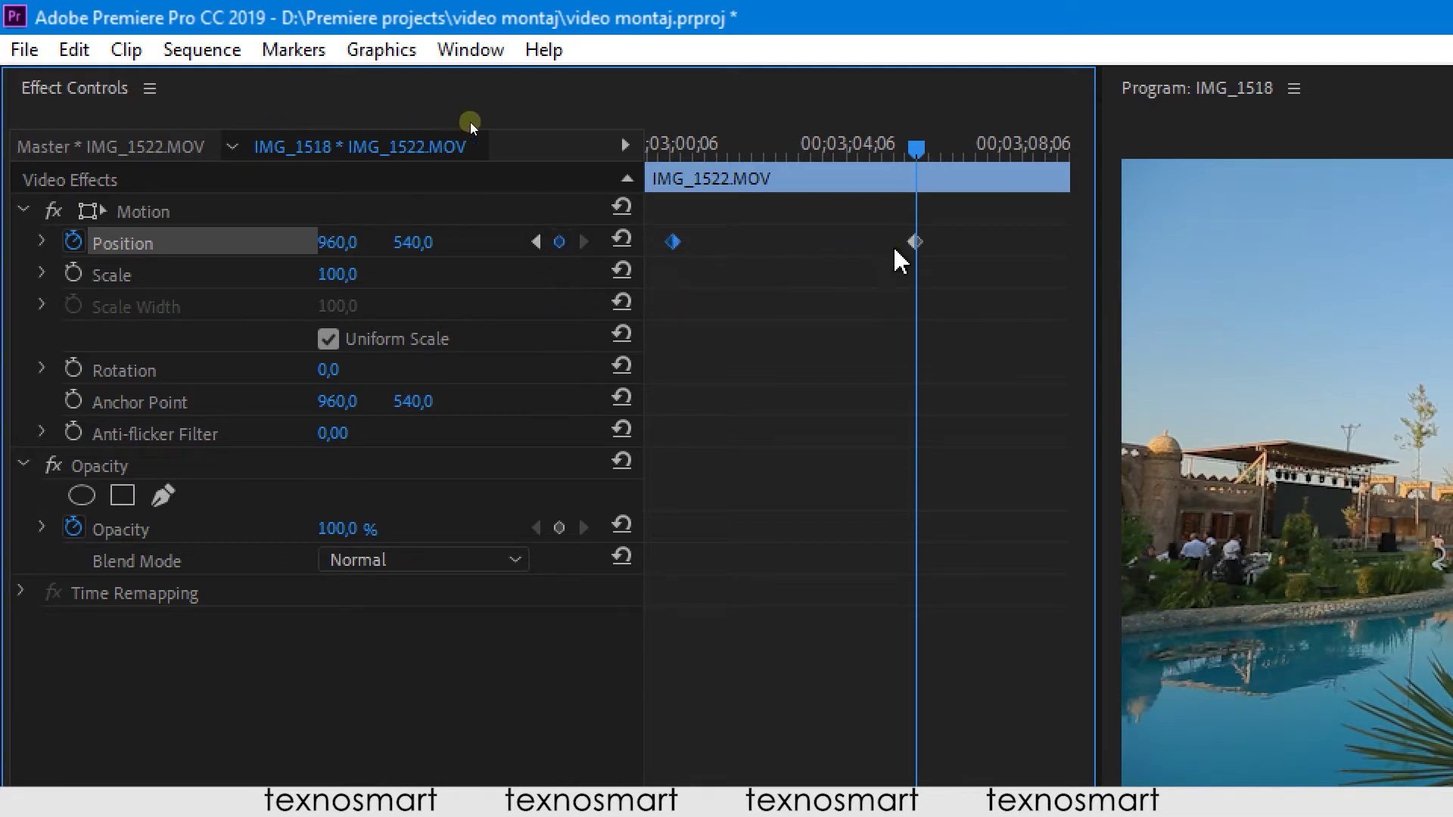
mouse_move(914, 173)
mouse_down()
mouse_move(925, 254)
mouse_move(973, 244)
mouse_up()
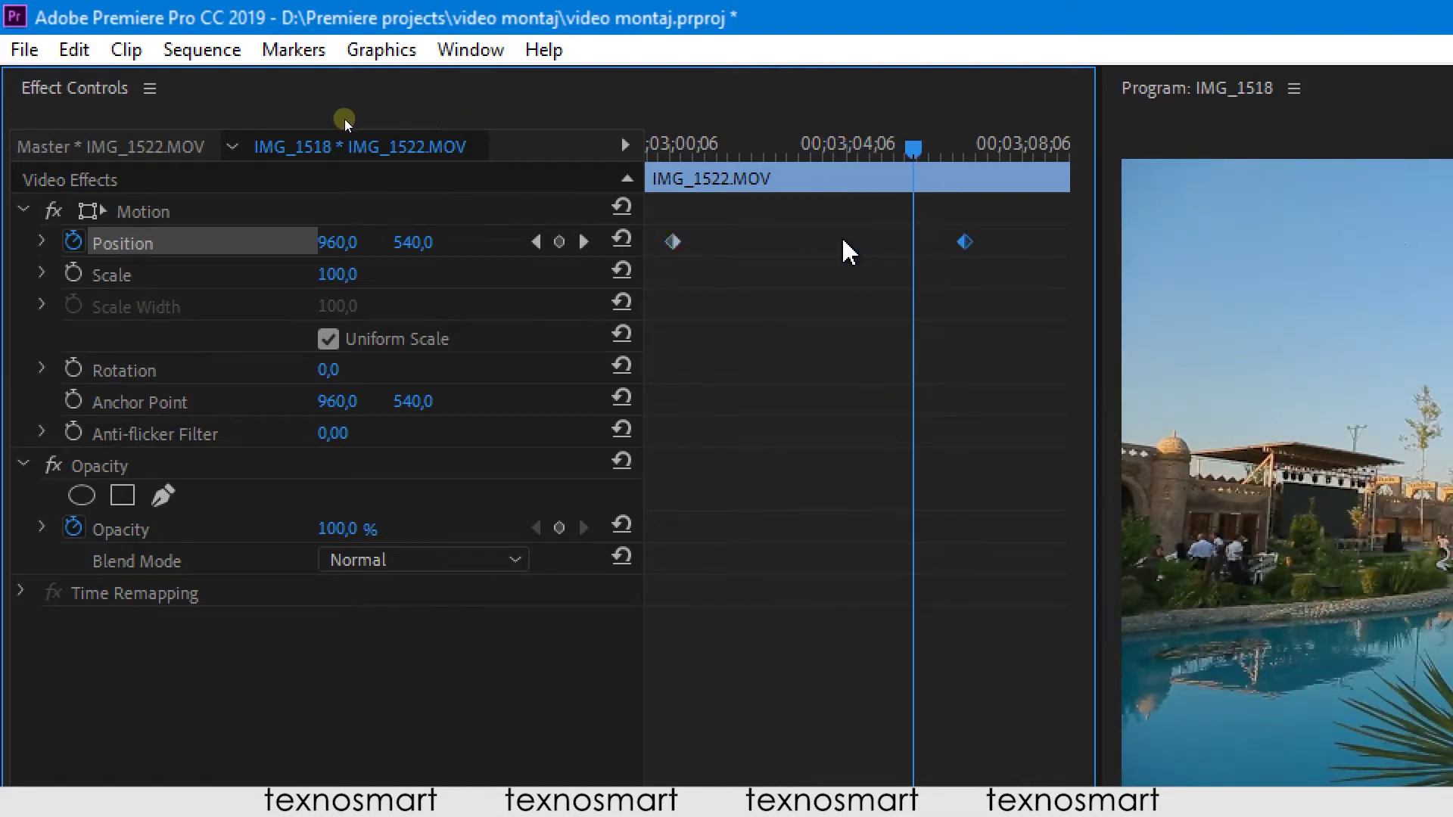
drag(675, 243, 715, 242)
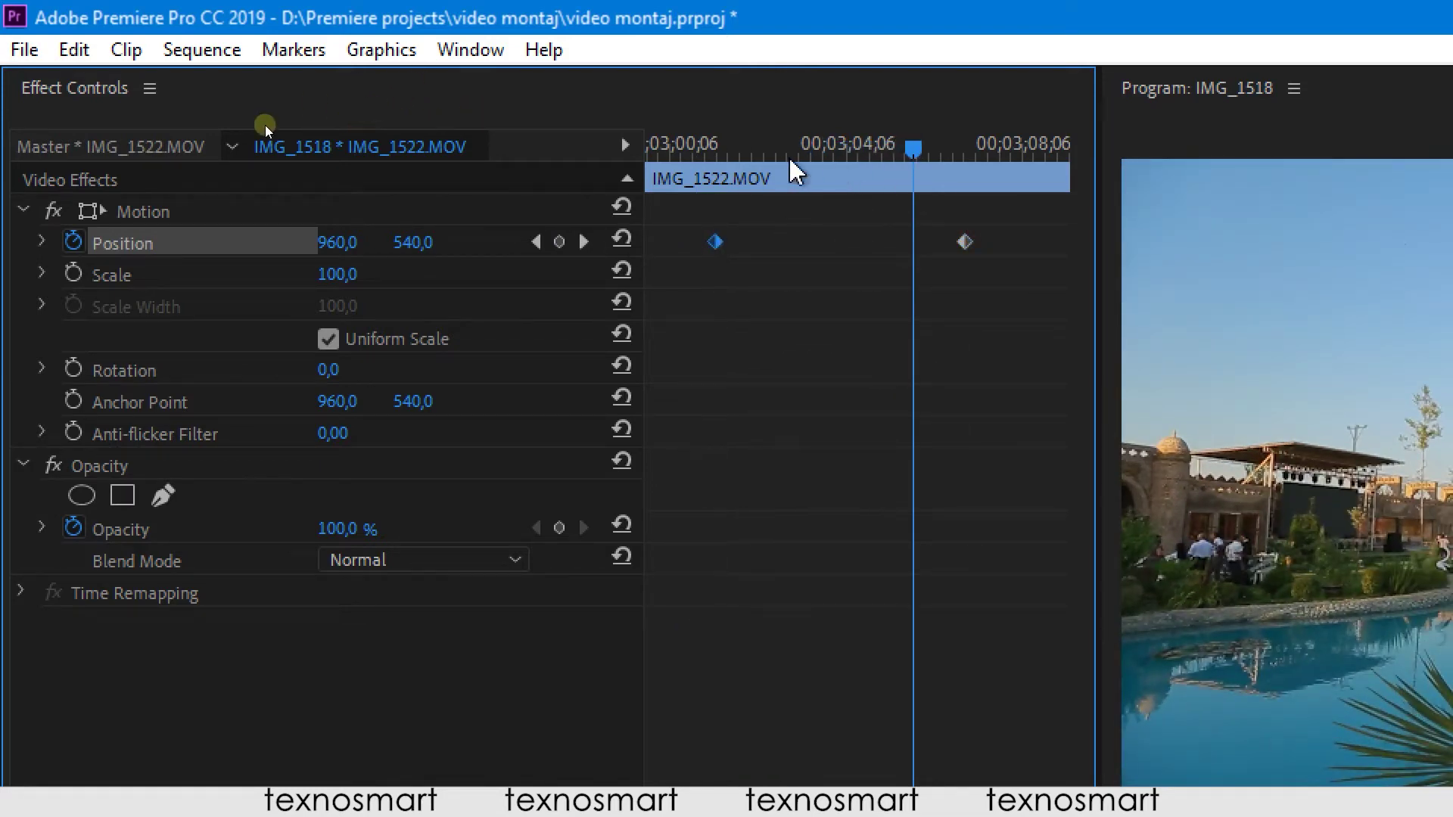
- Step back and forth between the two Position keyframes to check them
click(538, 242)
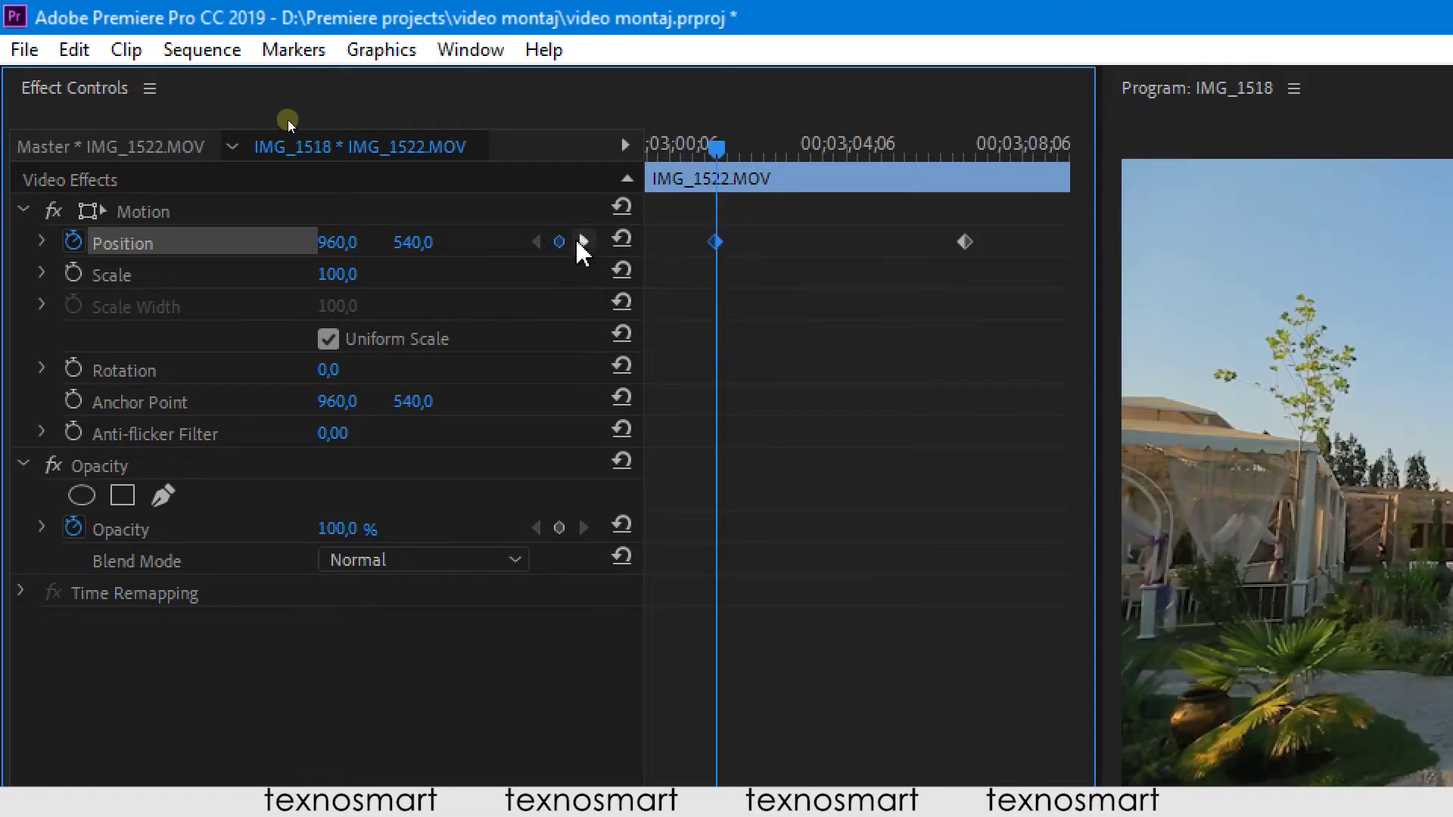
click(584, 243)
click(537, 243)
click(583, 242)
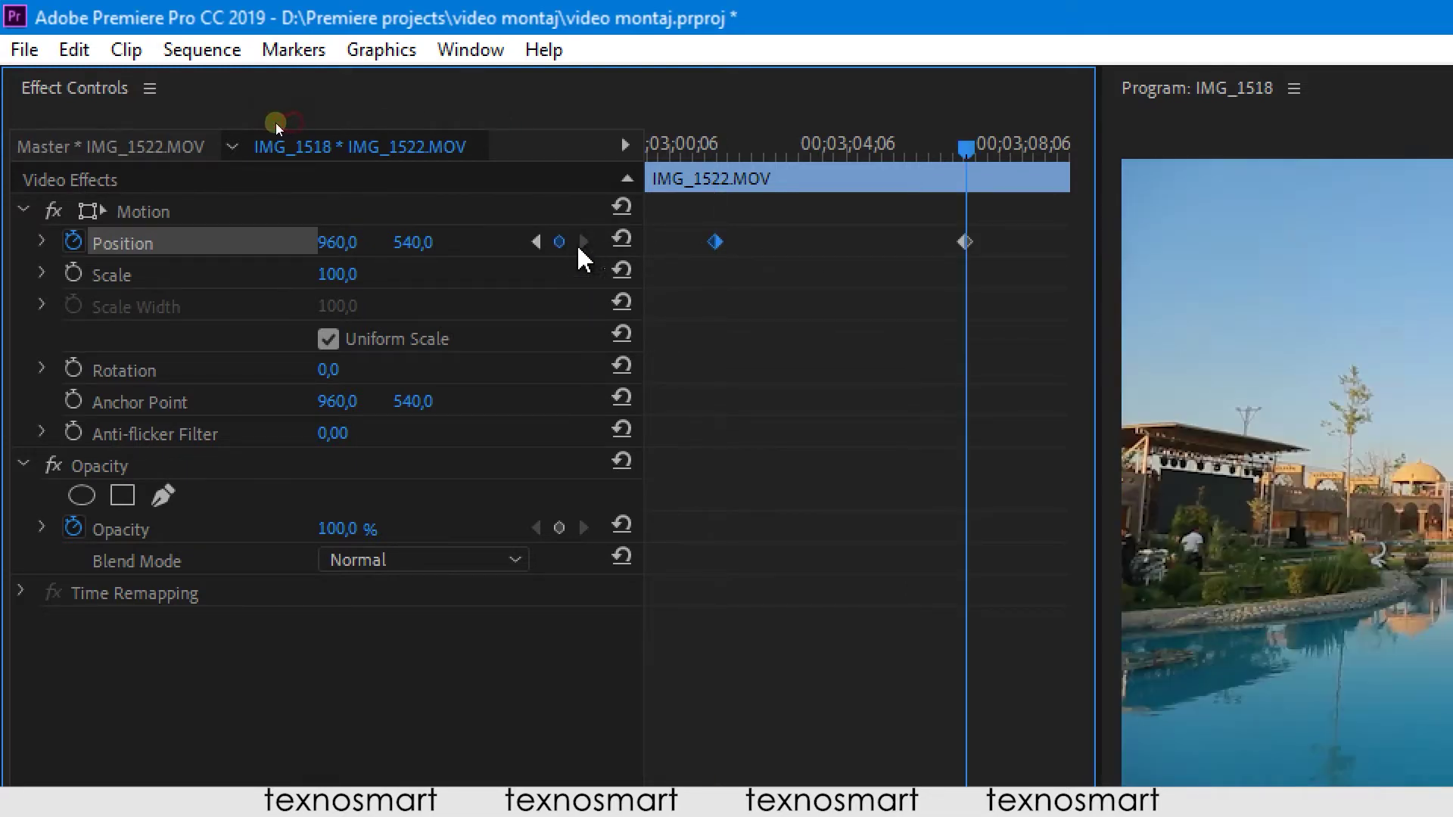
click(536, 242)
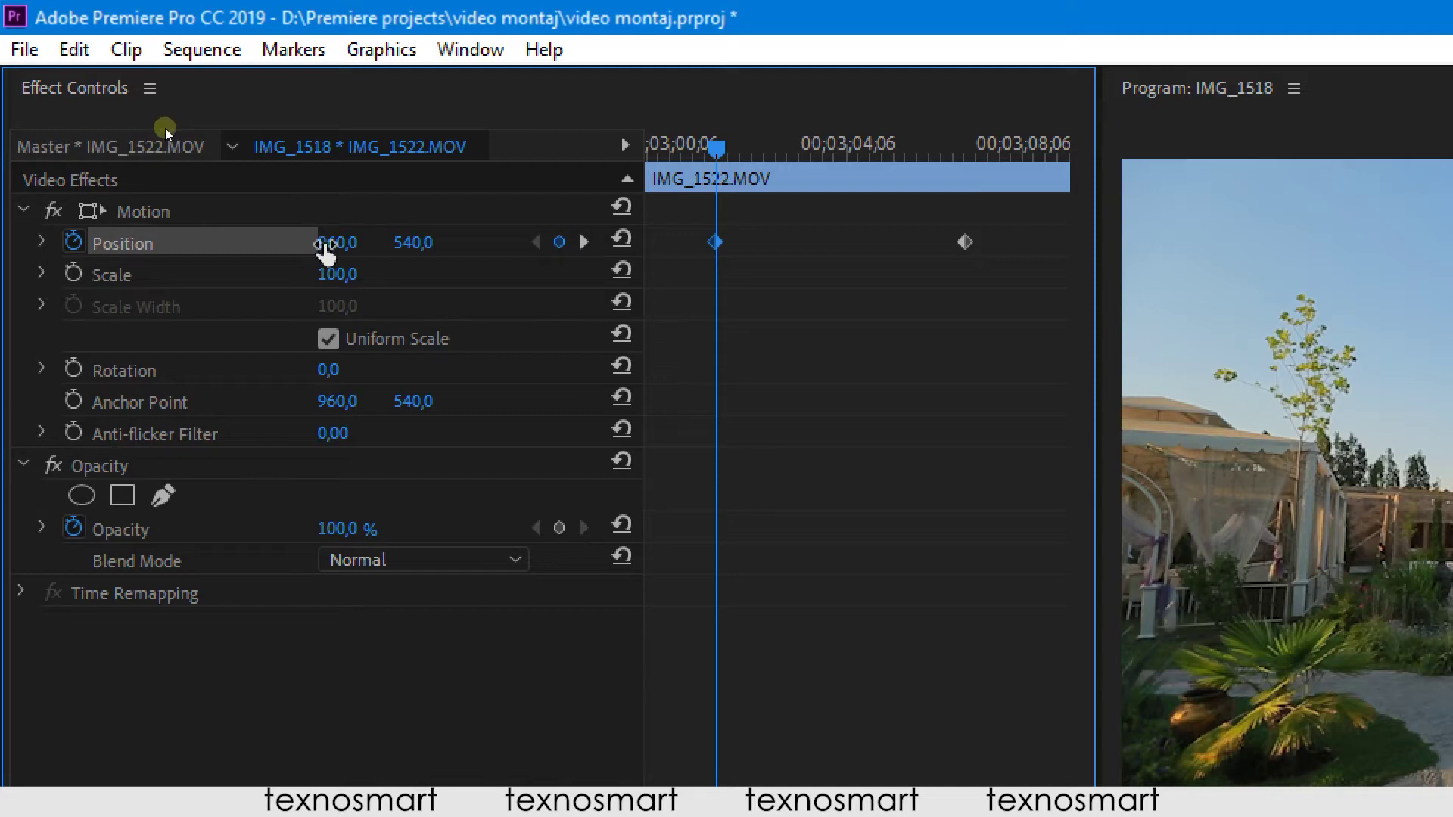
- Set the first Position keyframe's X to -1010 so the clip starts off to the left
click(326, 242)
text(941)
key(Return)
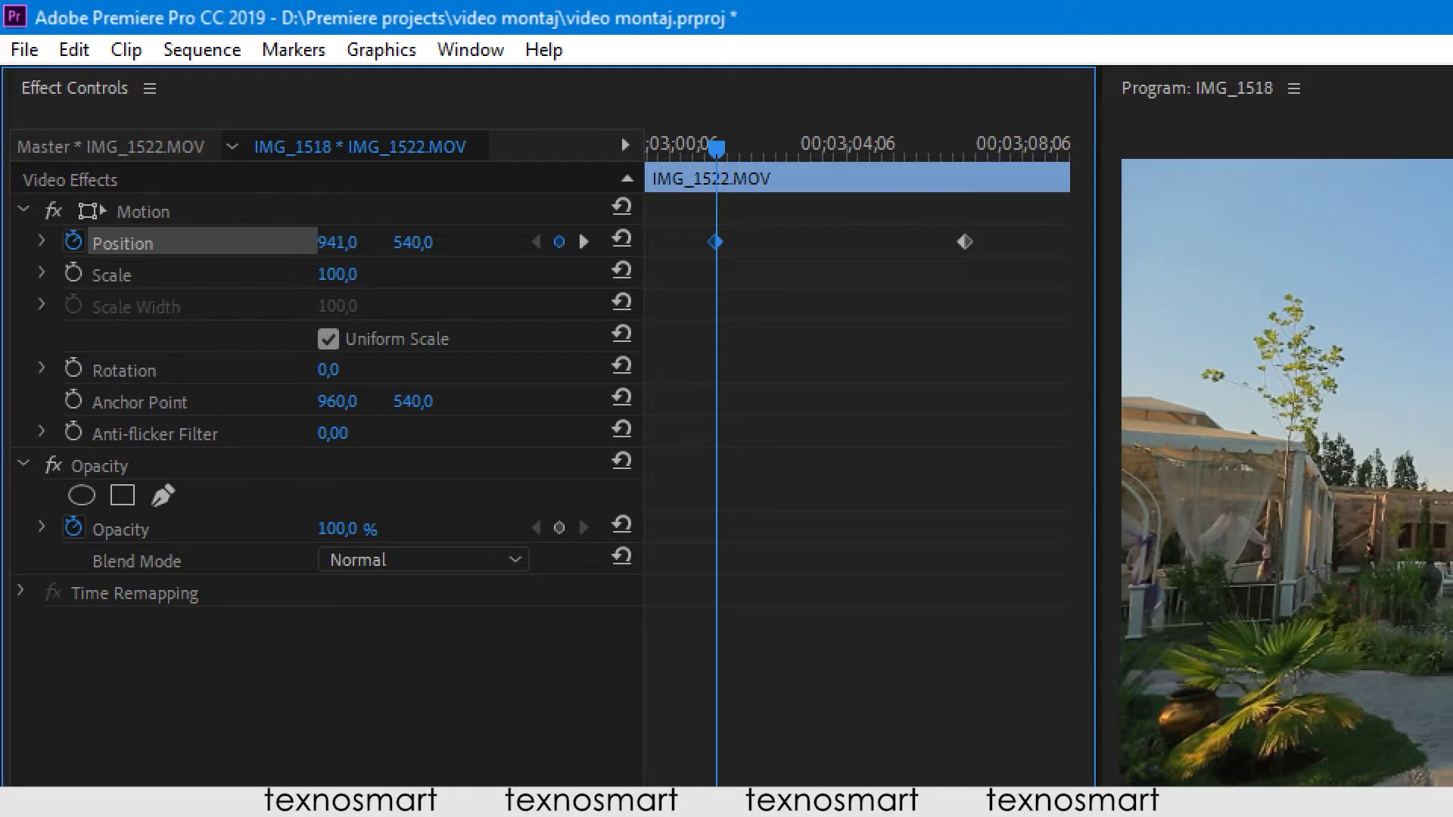
drag(337, 242, 227, 242)
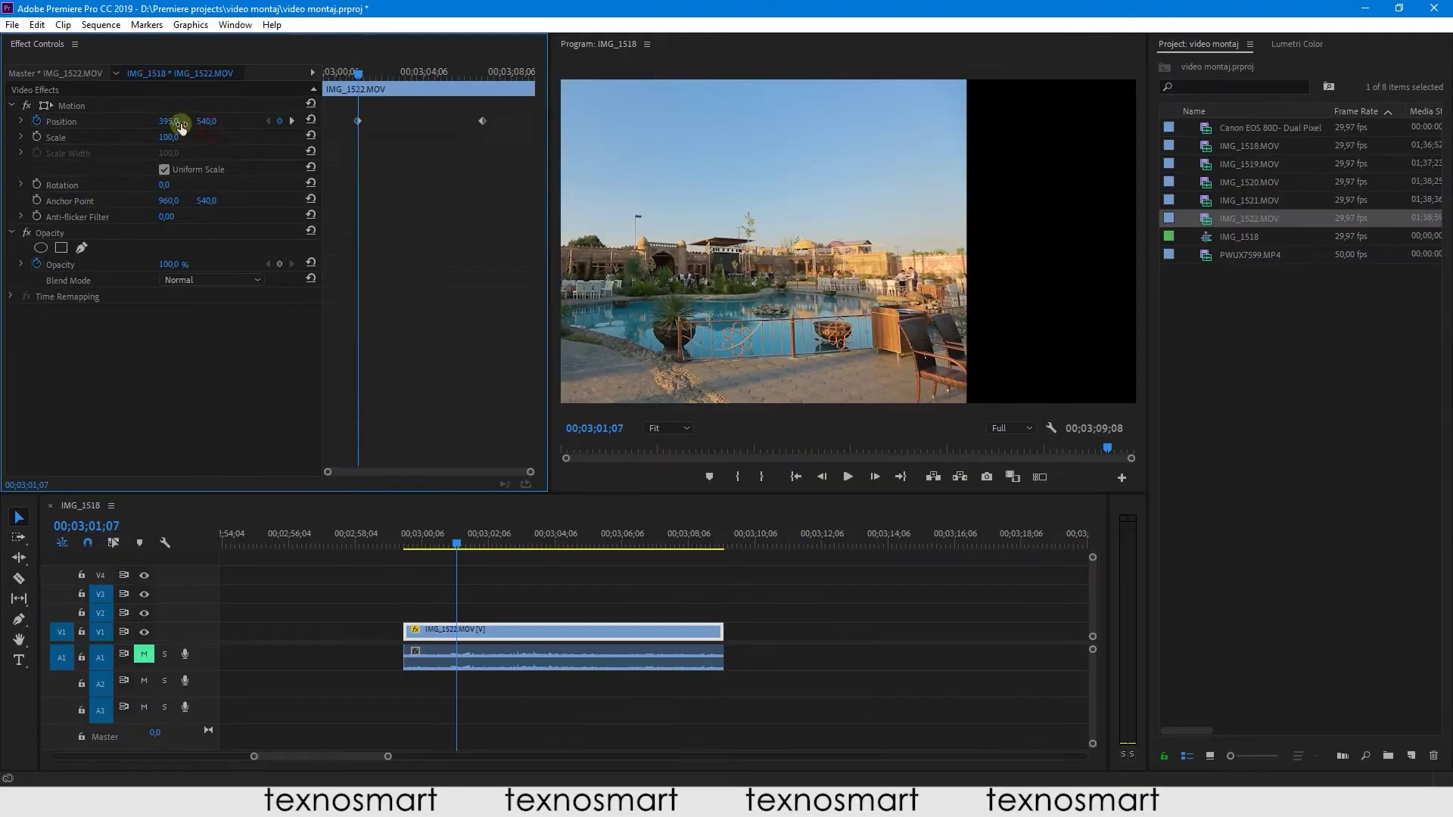
drag(181, 129, 113, 121)
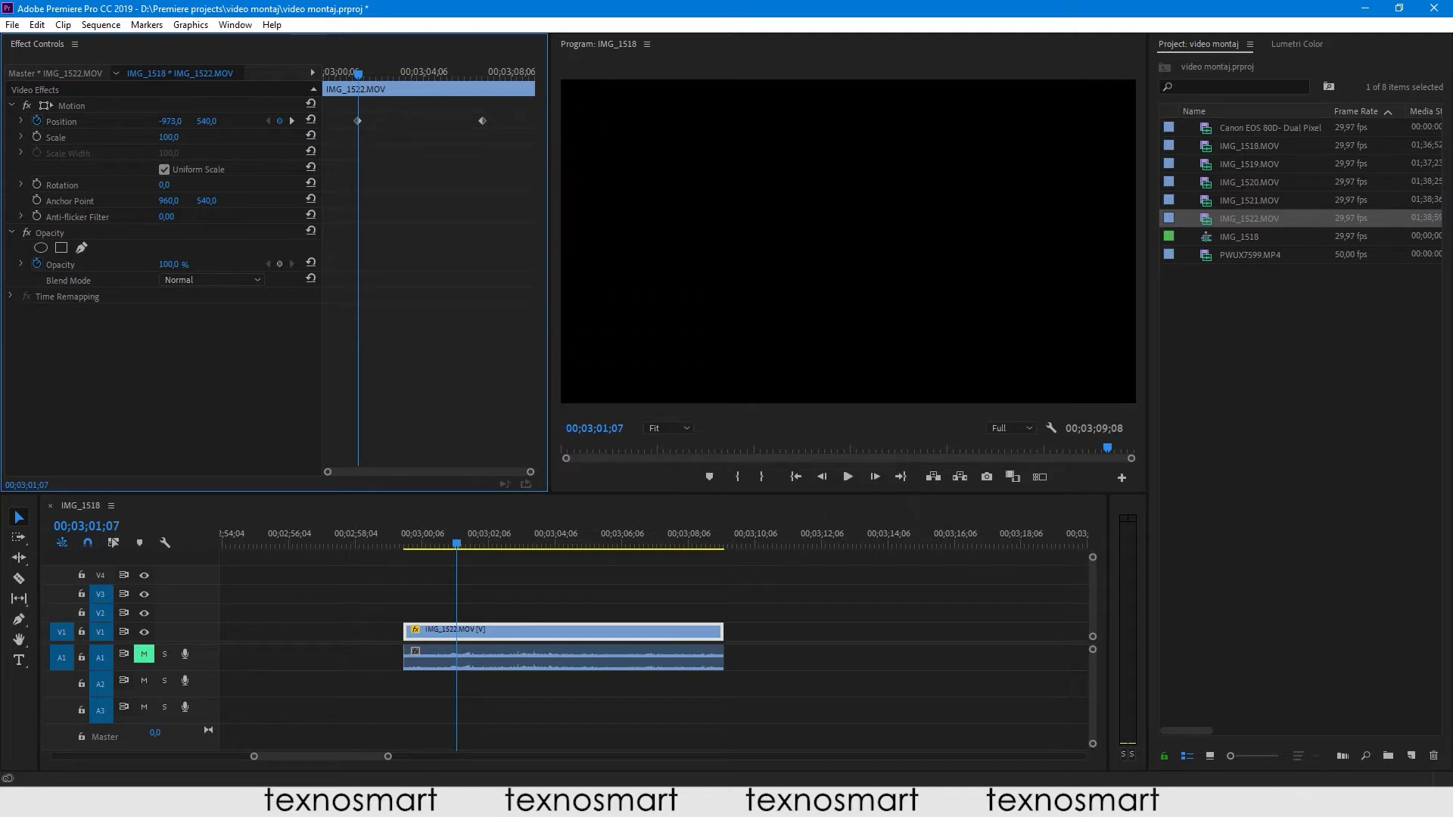
mouse_move(174, 121)
mouse_down()
mouse_move(197, 122)
mouse_move(136, 121)
mouse_up()
- Play the sequence to preview the slide-in, then reselect IMG_1522
click(421, 577)
key(space)
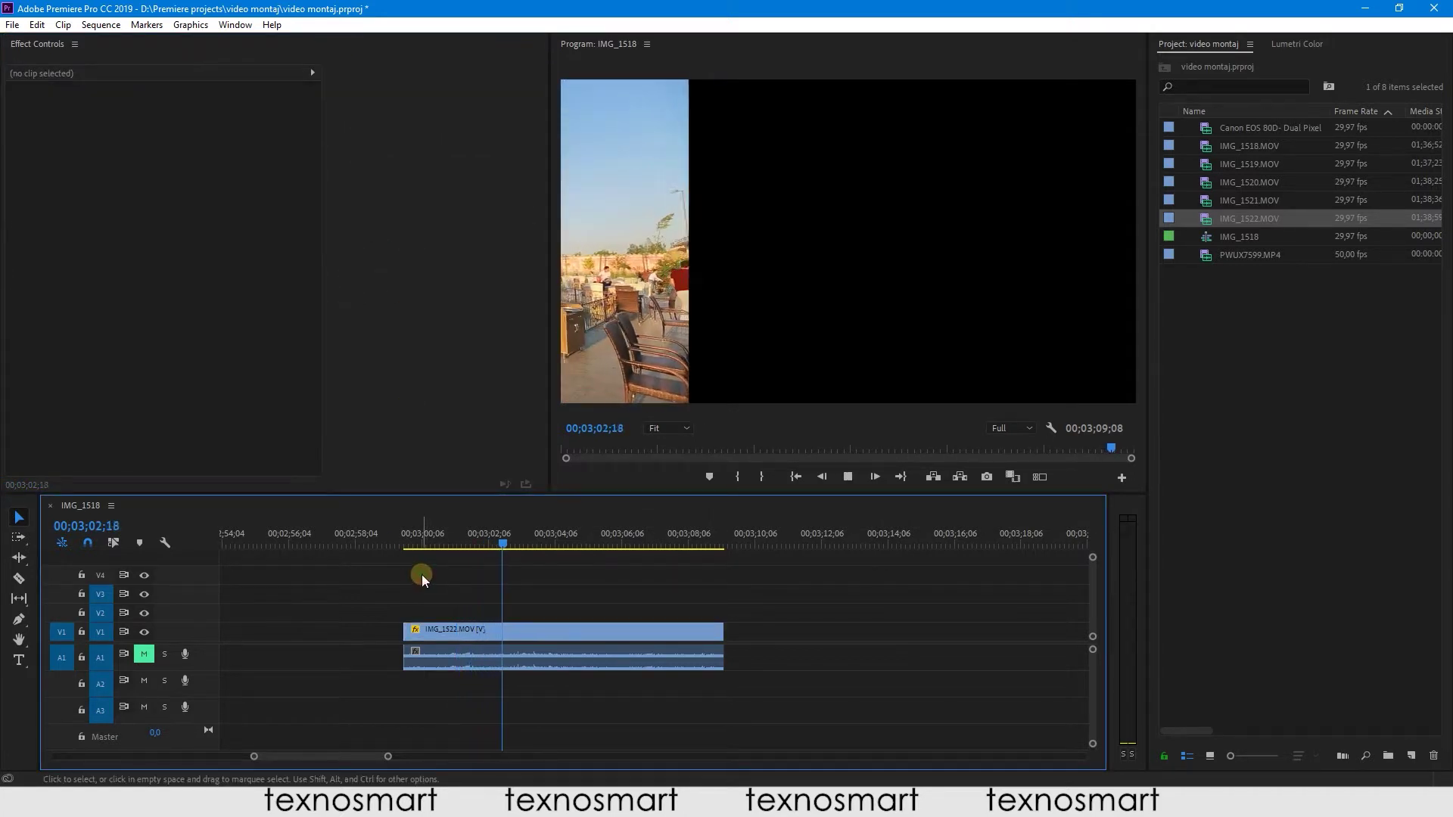
click(543, 634)
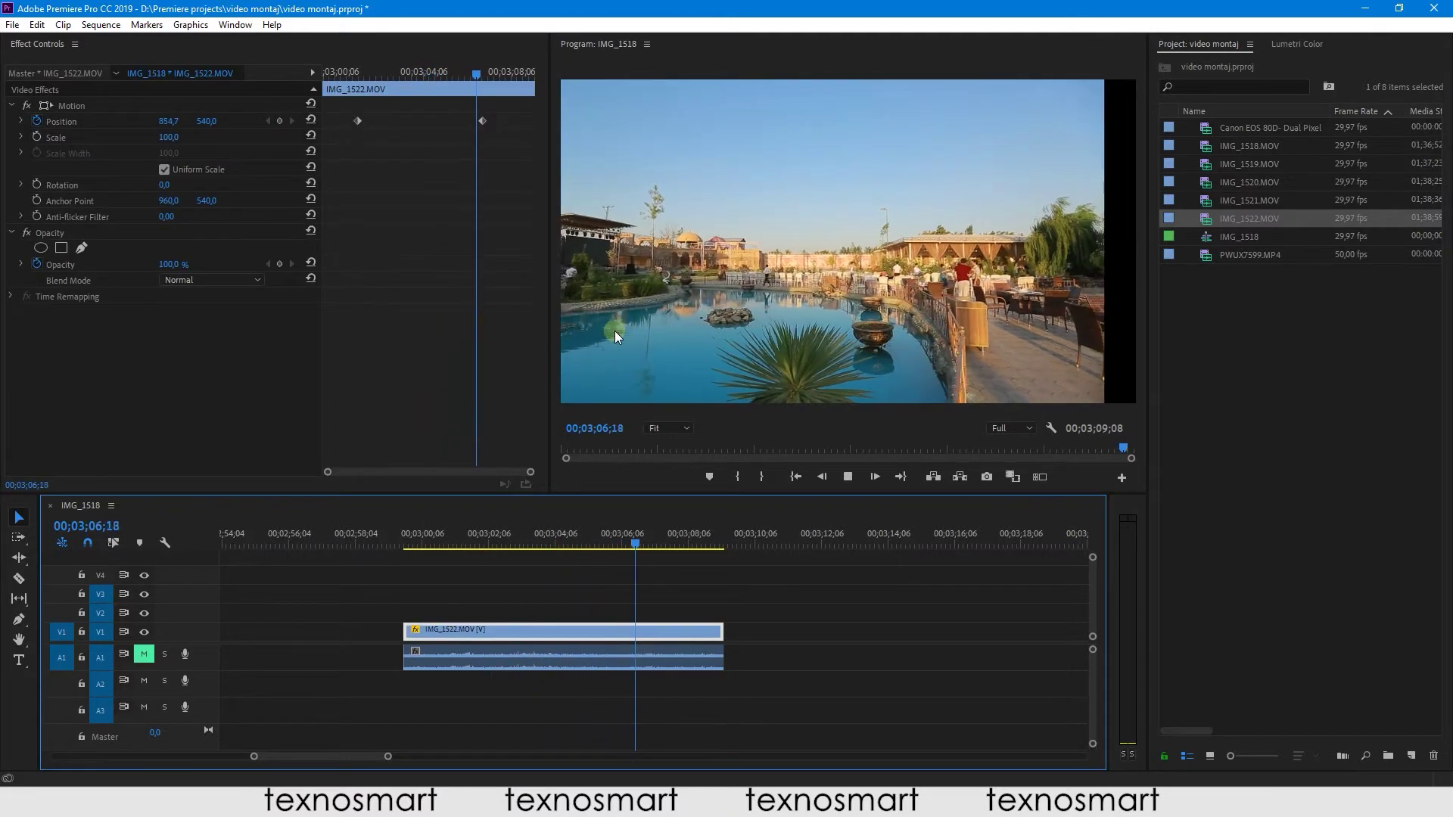
- Return to the first Position keyframe and push its X value to -1051
click(576, 542)
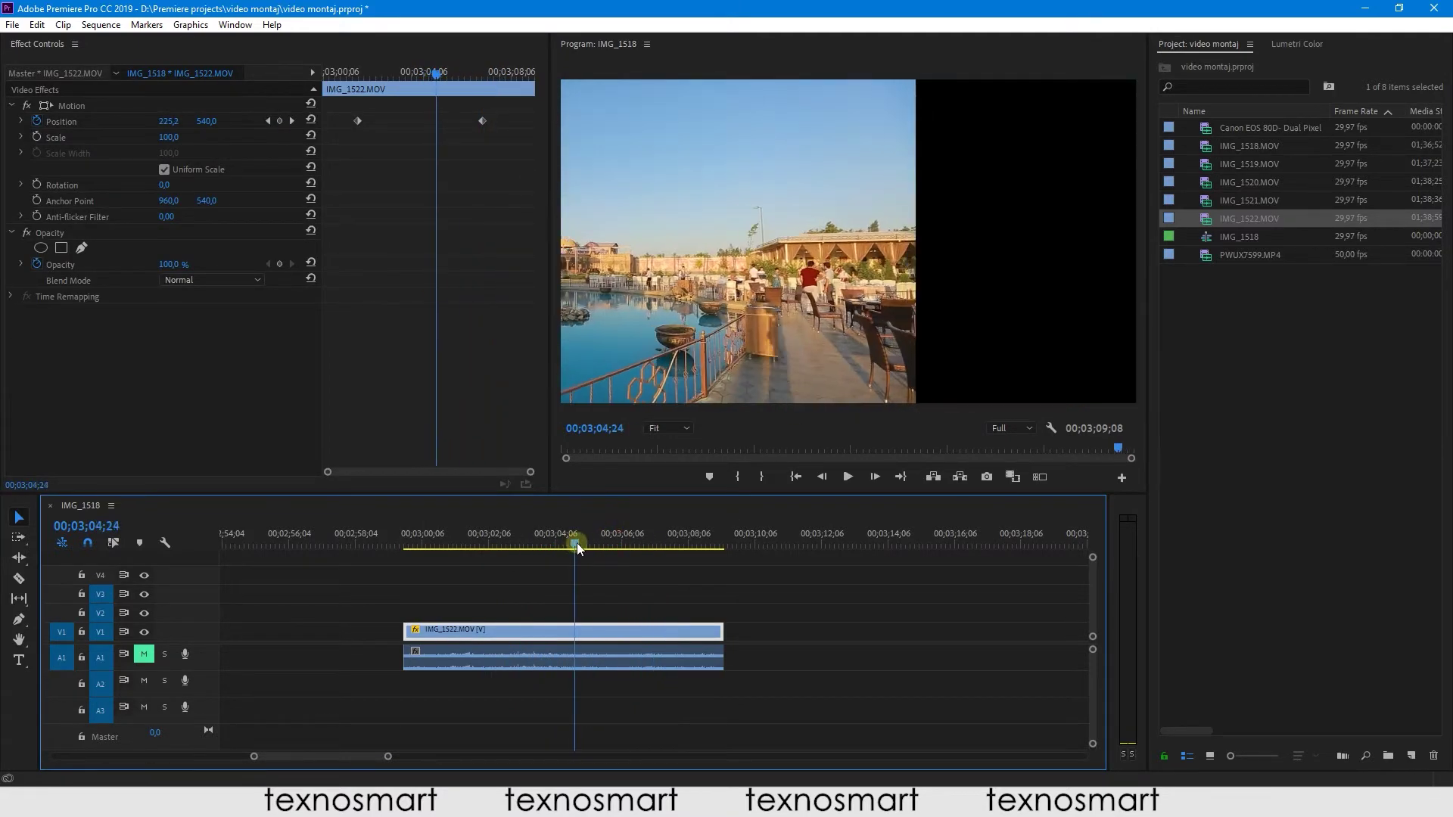
click(414, 220)
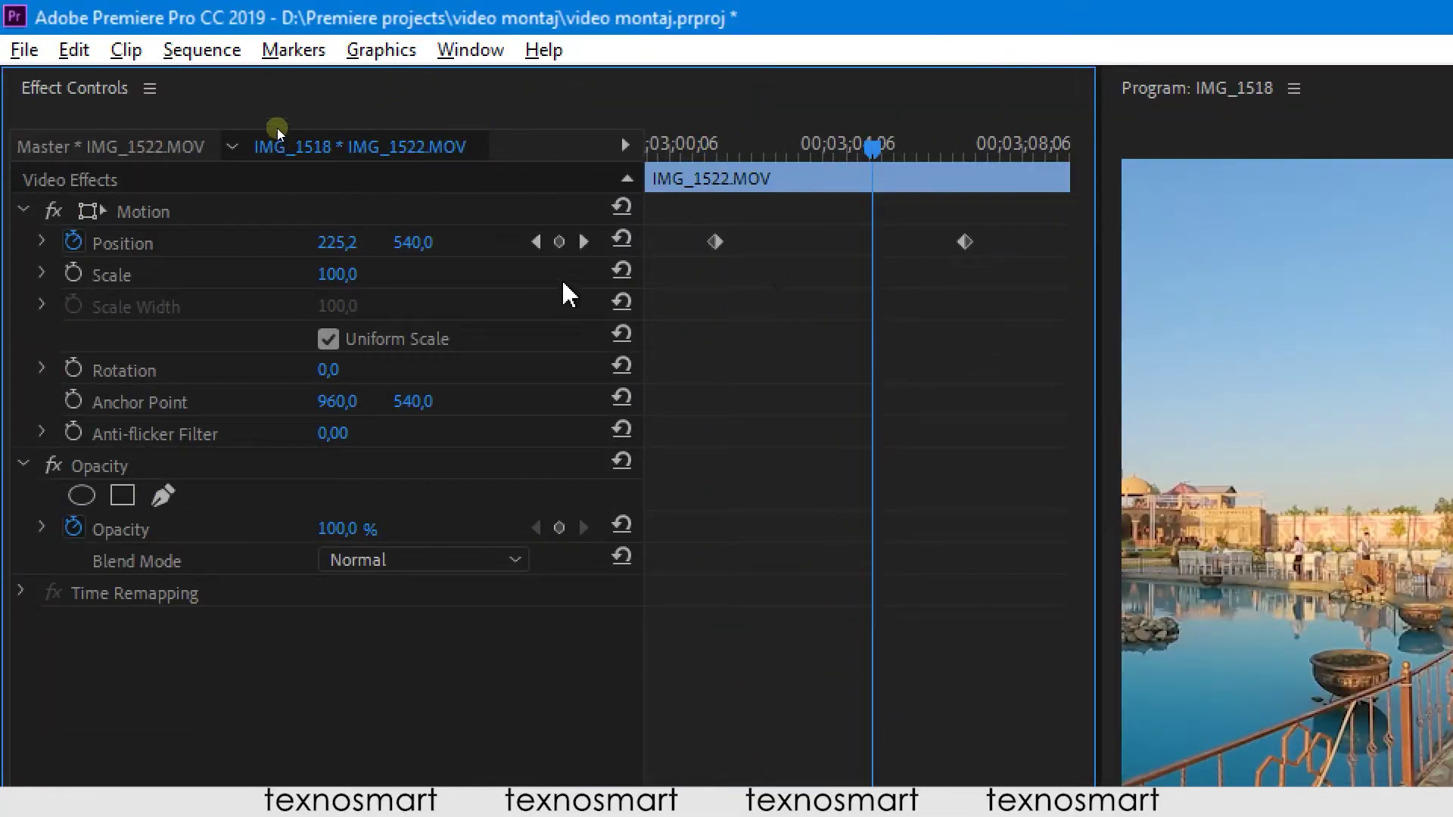
click(534, 242)
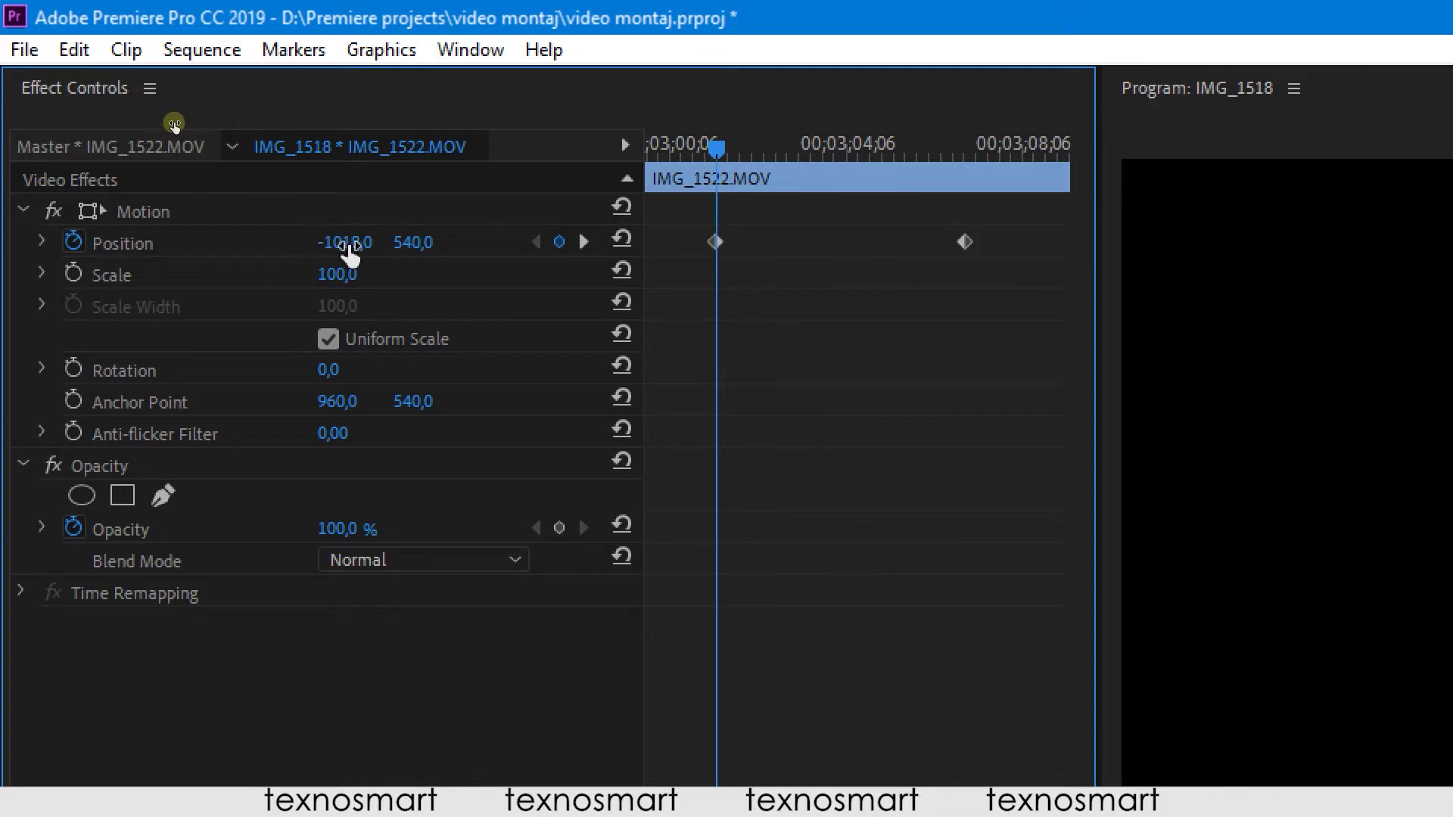
drag(337, 242, 313, 242)
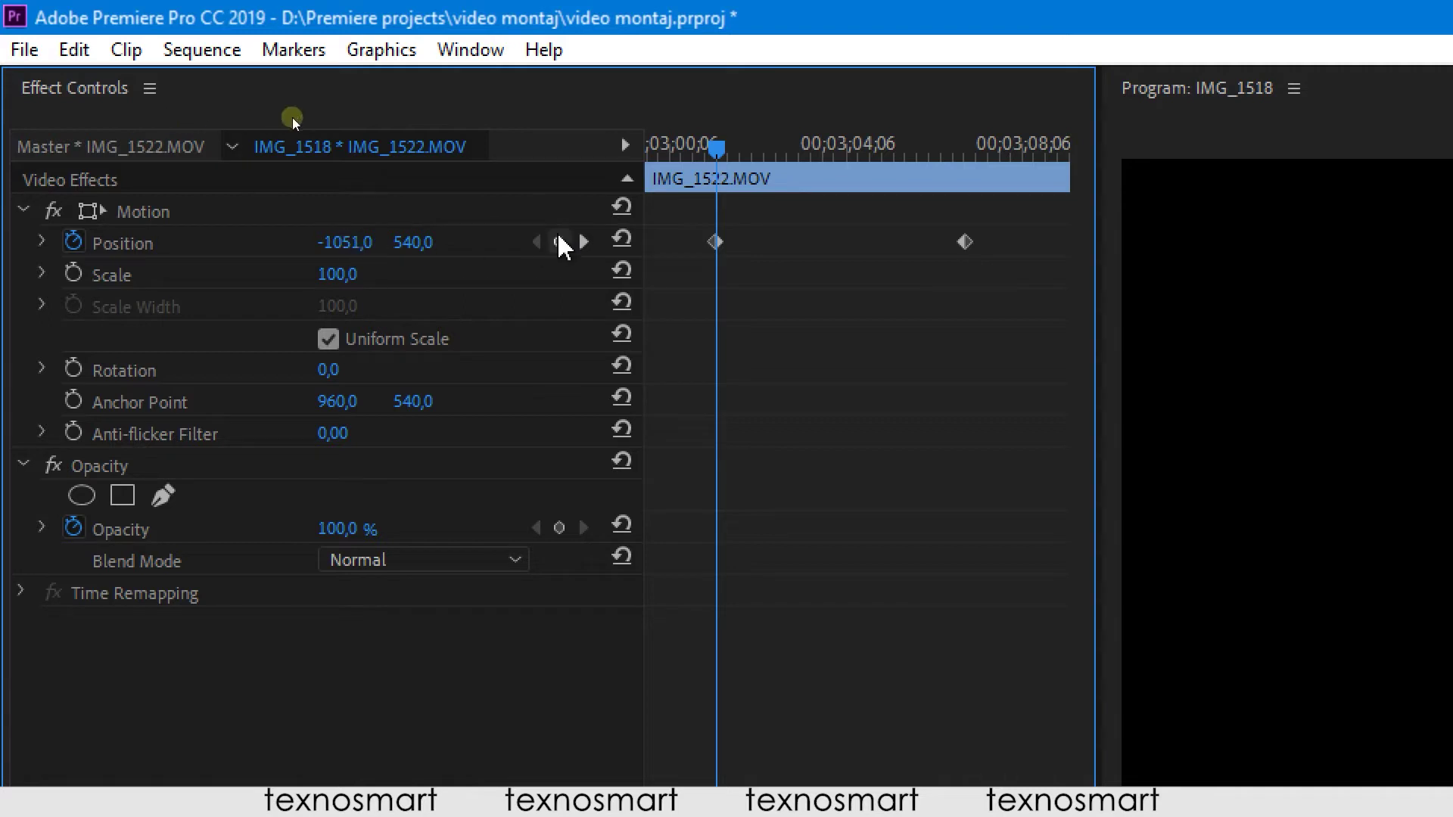
- Scrub the playhead to preview the clip sliding in to centre 960 at the second keyframe
drag(720, 149, 770, 149)
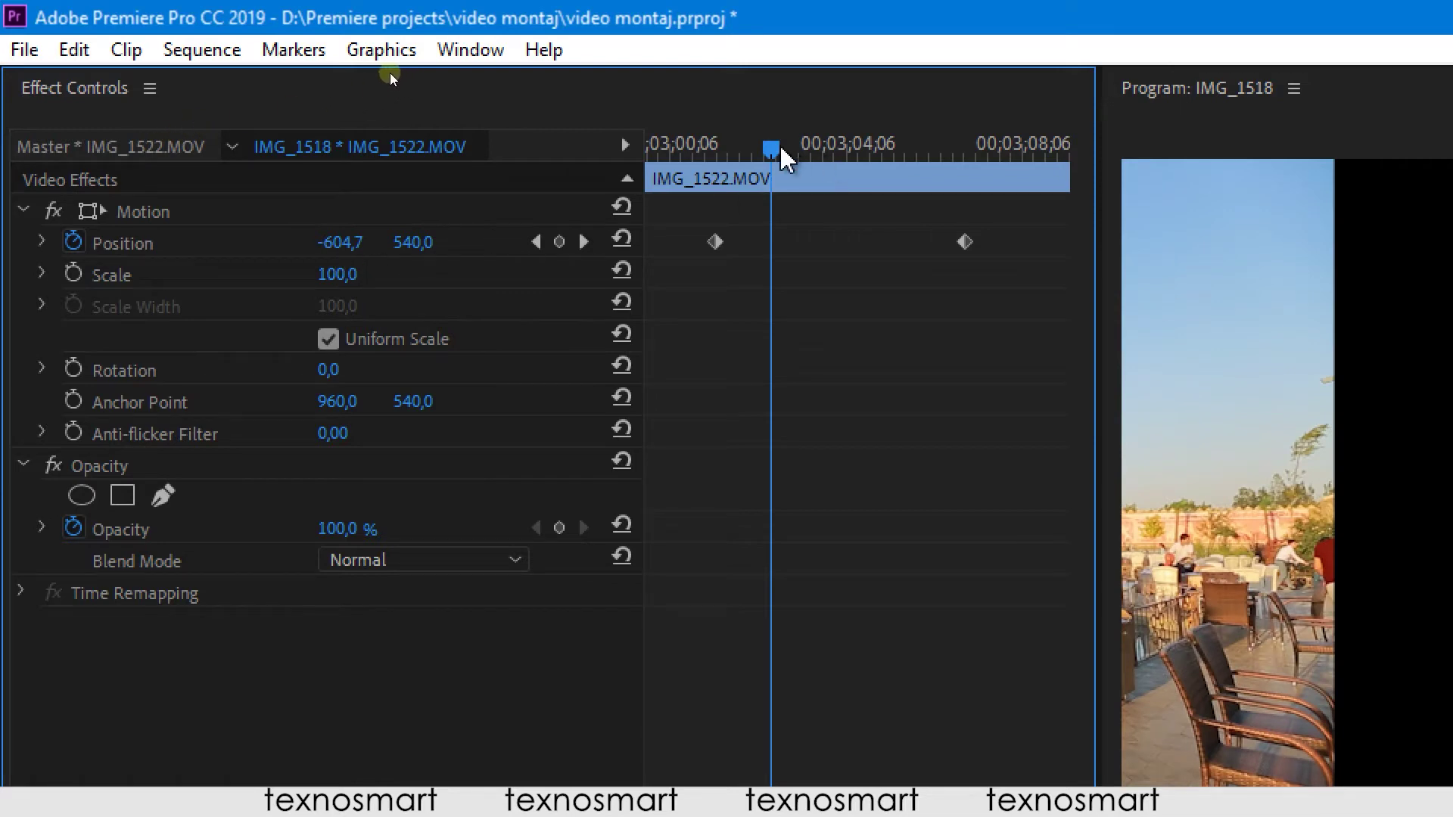
drag(775, 149, 971, 178)
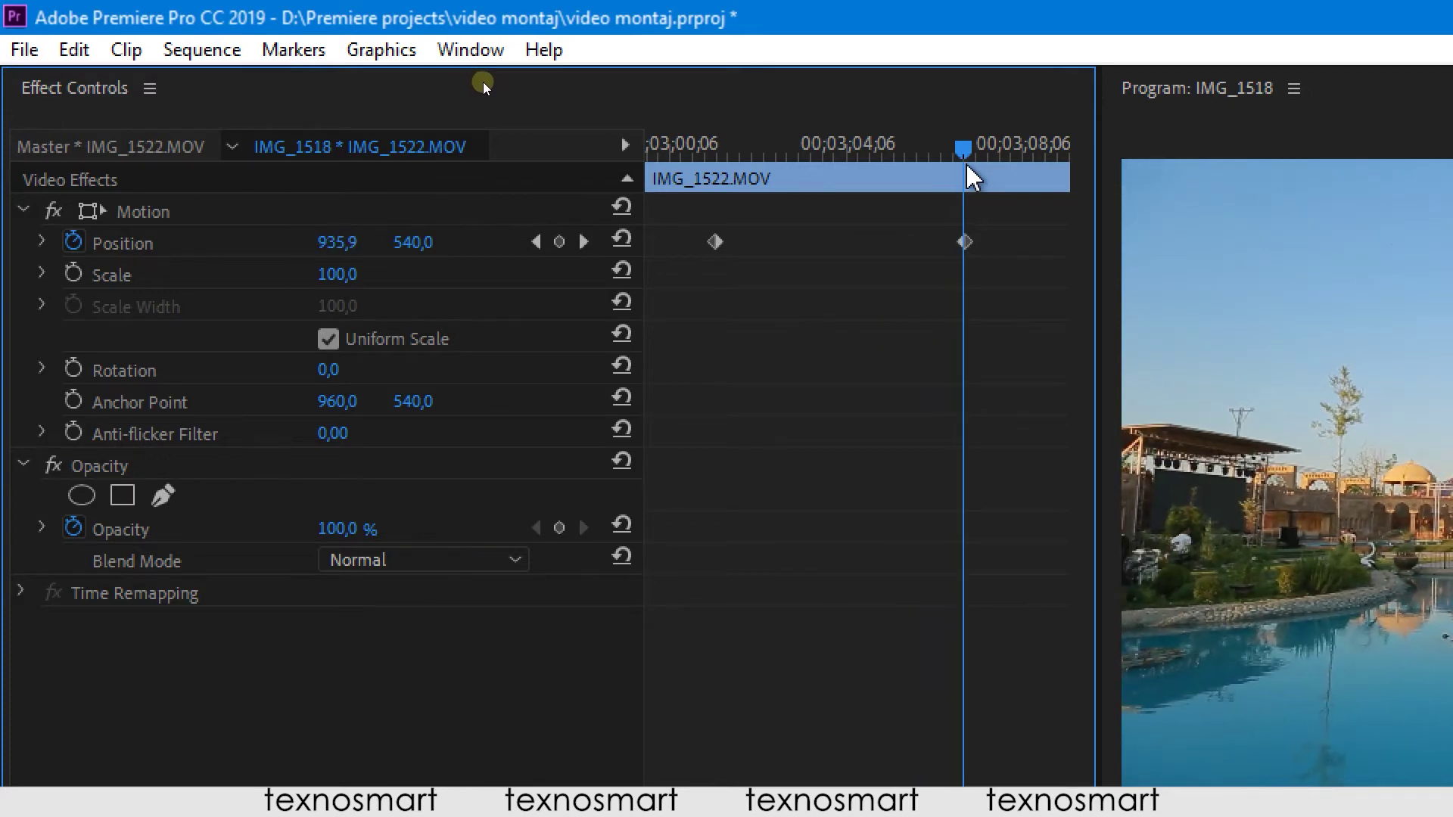
mouse_move(971, 179)
mouse_down()
mouse_move(676, 234)
mouse_move(976, 246)
mouse_move(918, 243)
mouse_up()
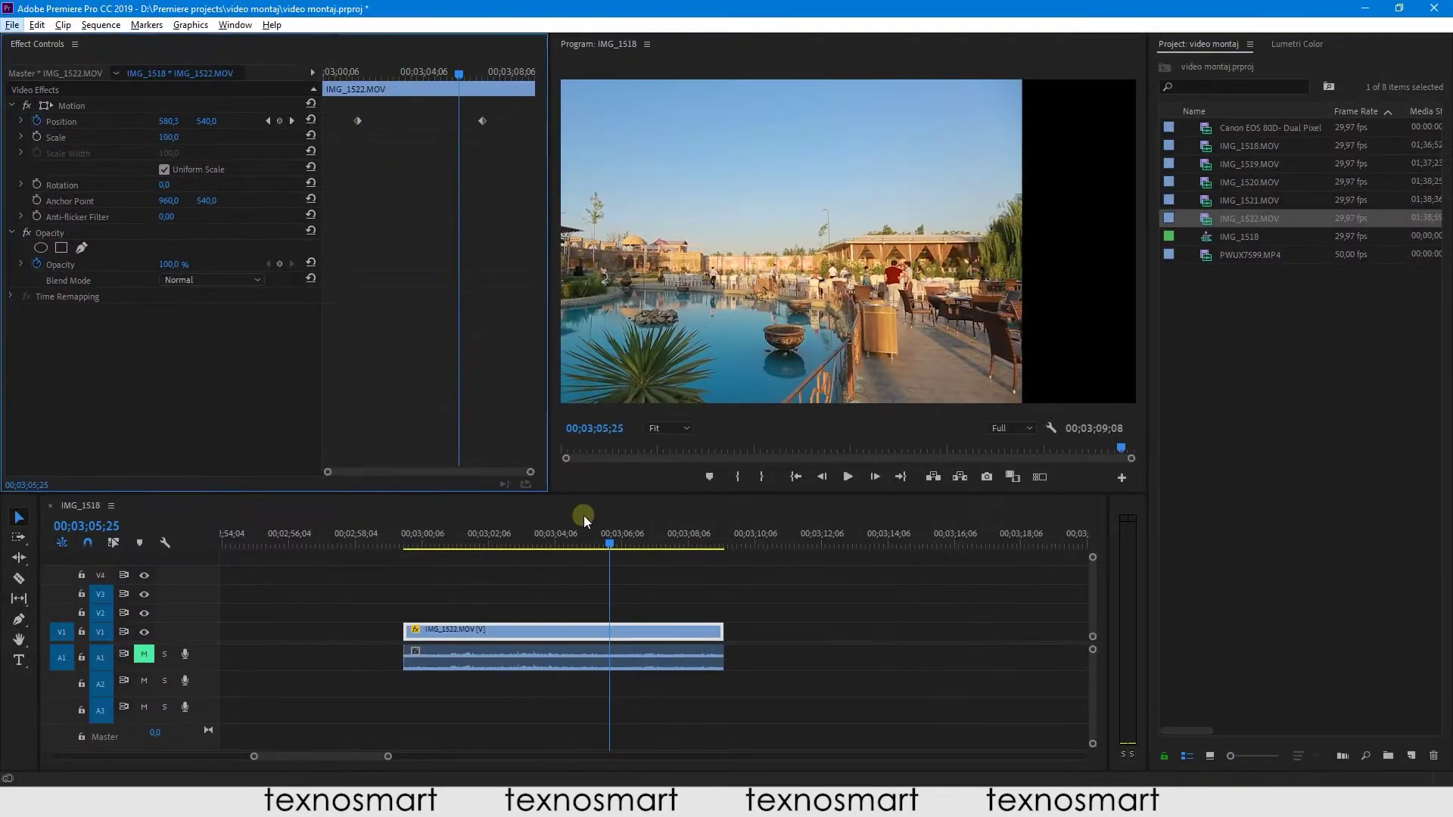
- Drag the second Position keyframe earlier, to about 00;03;04
mouse_move(584, 517)
mouse_down()
mouse_move(656, 558)
mouse_move(578, 552)
mouse_up()
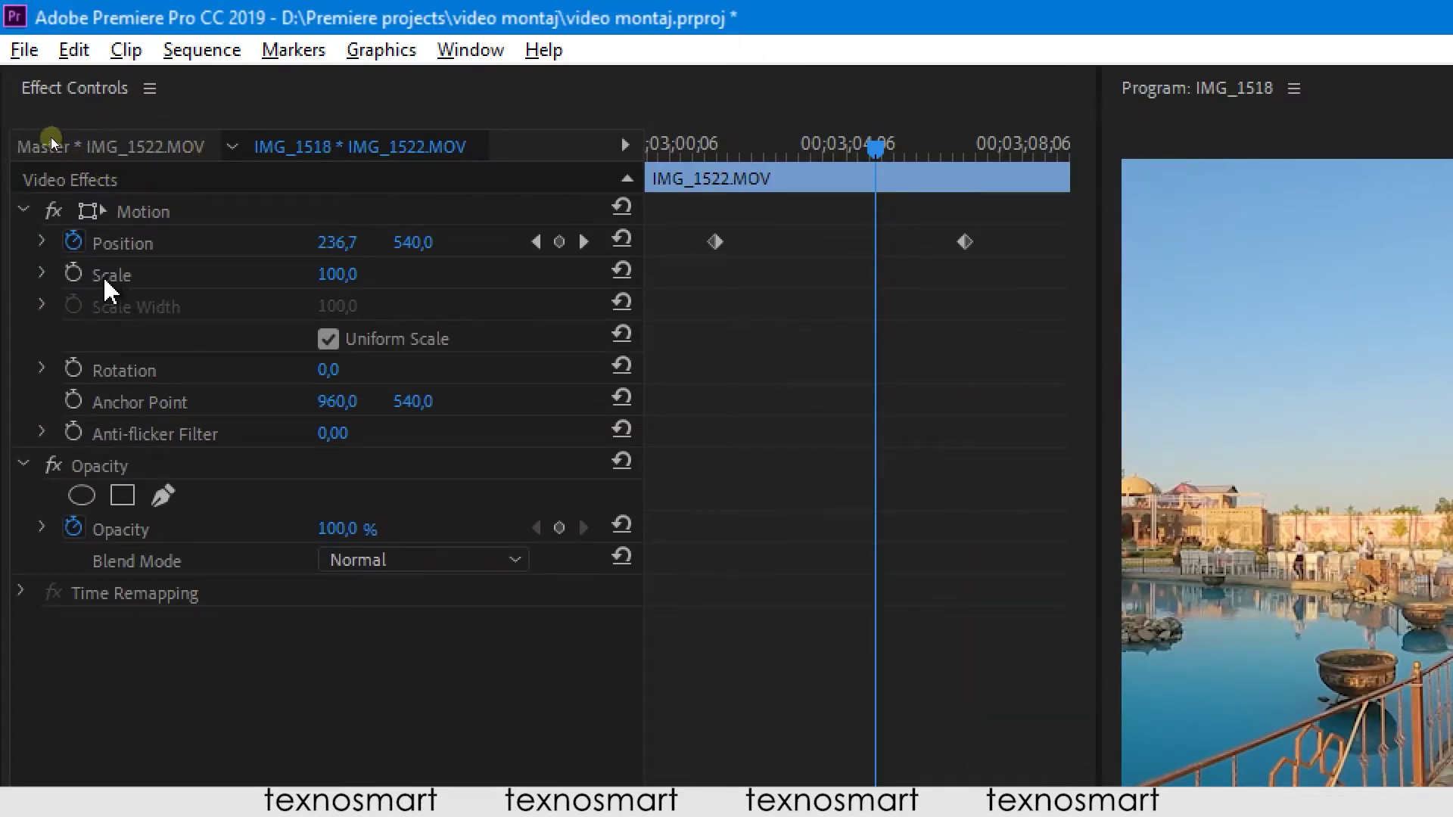
click(106, 273)
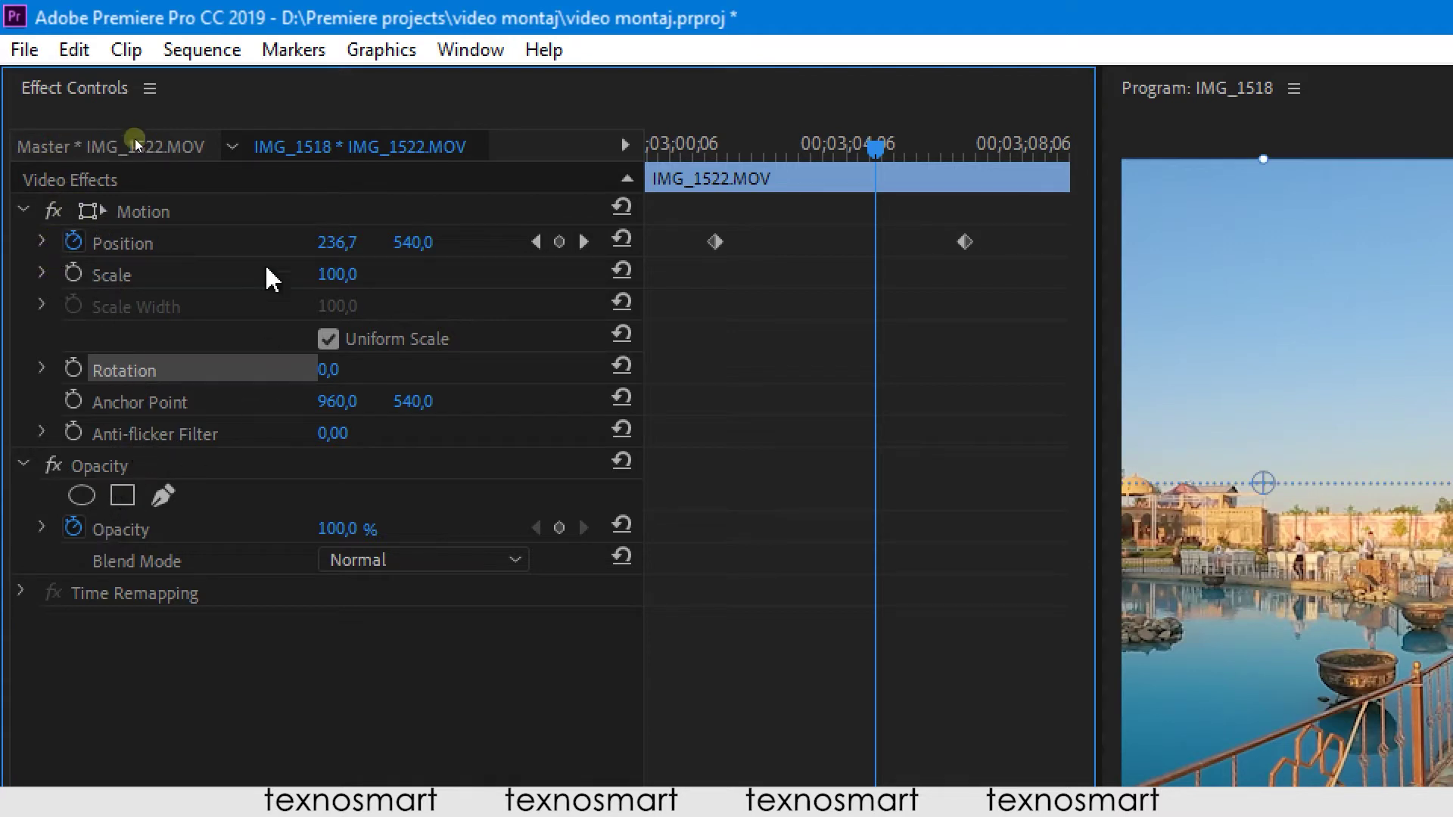
click(215, 283)
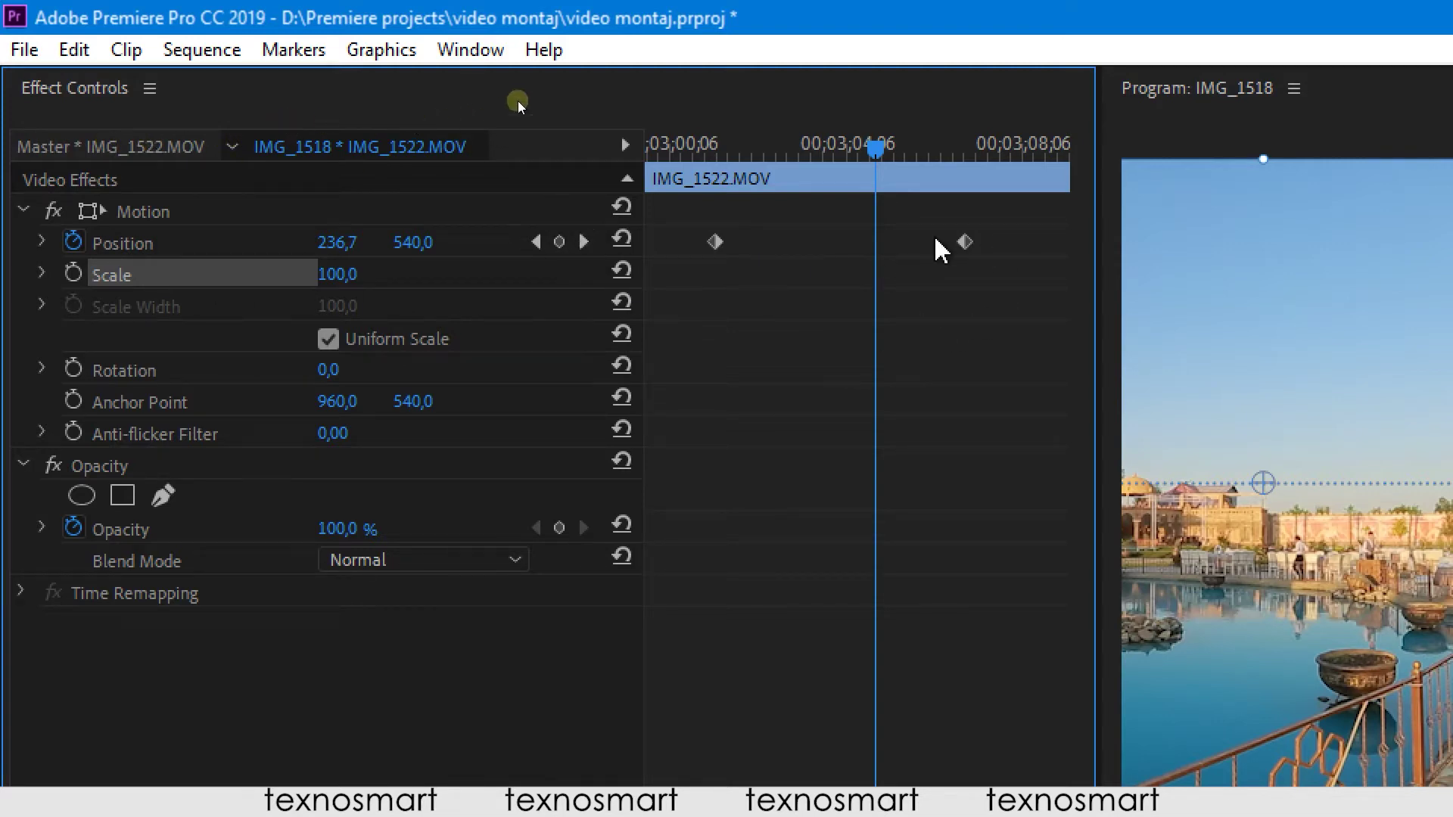
drag(870, 152, 840, 149)
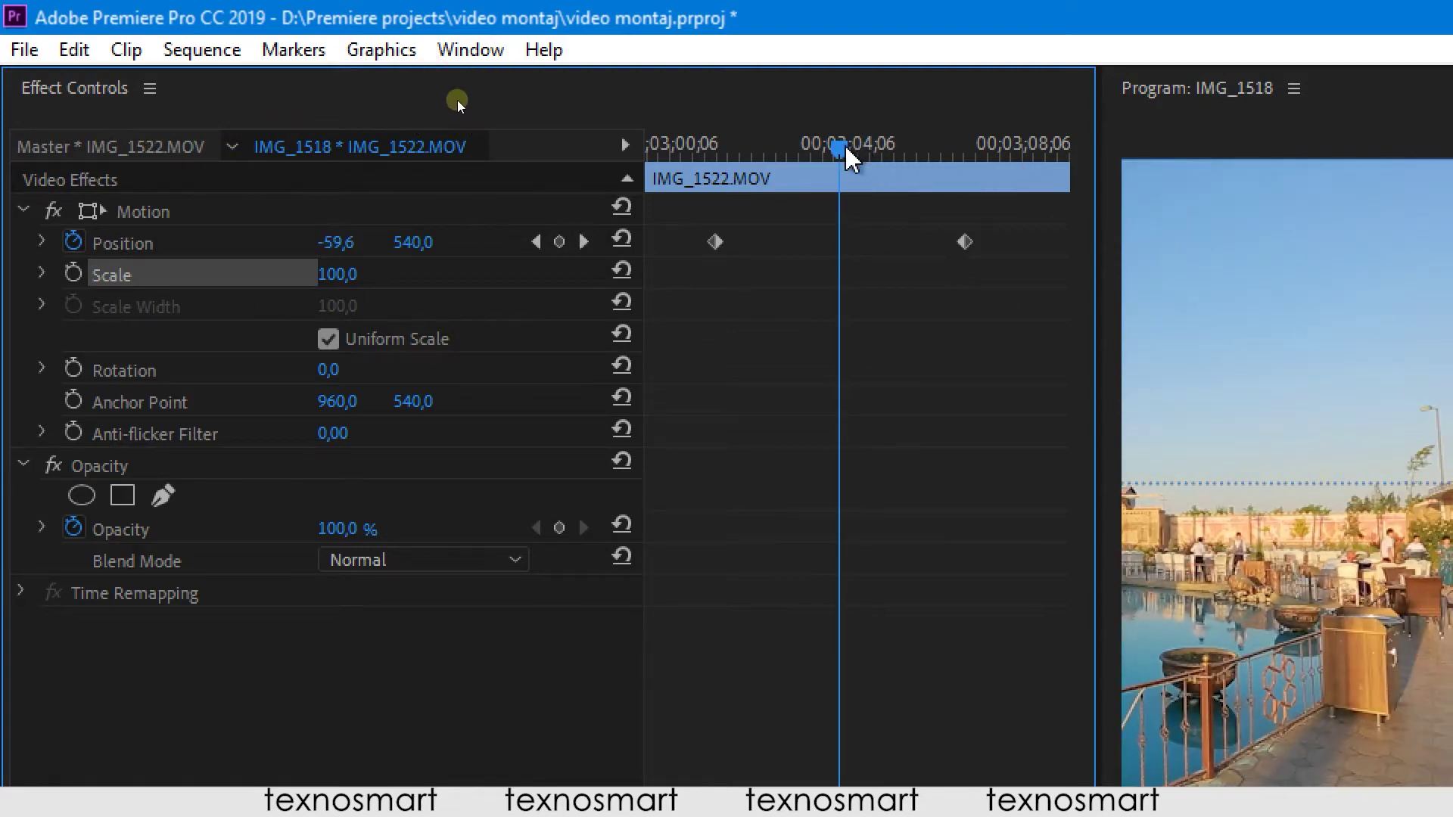
drag(965, 242, 838, 243)
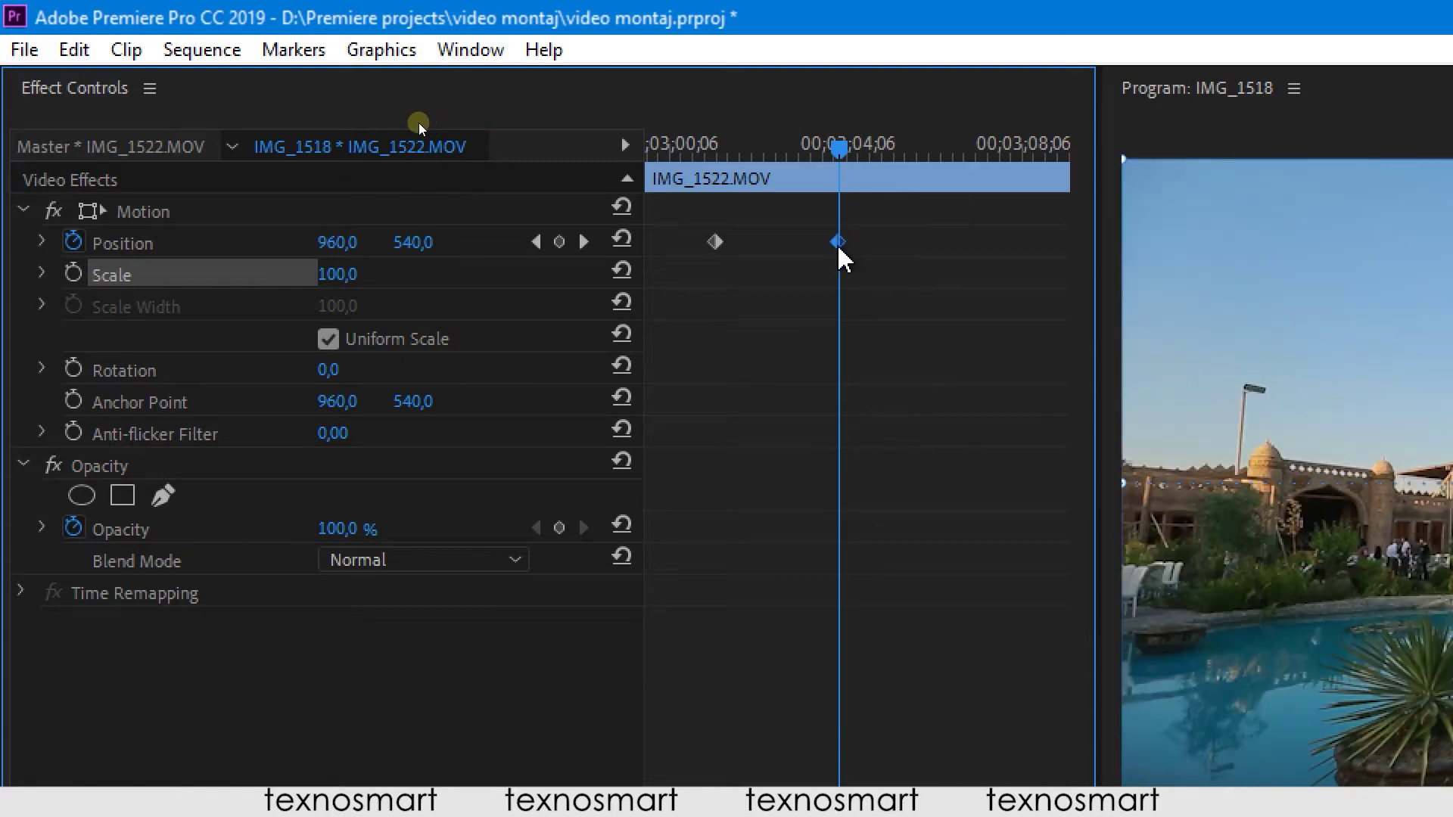
- Add a third Position keyframe near the clip's end with Y set to -581
drag(840, 148, 973, 163)
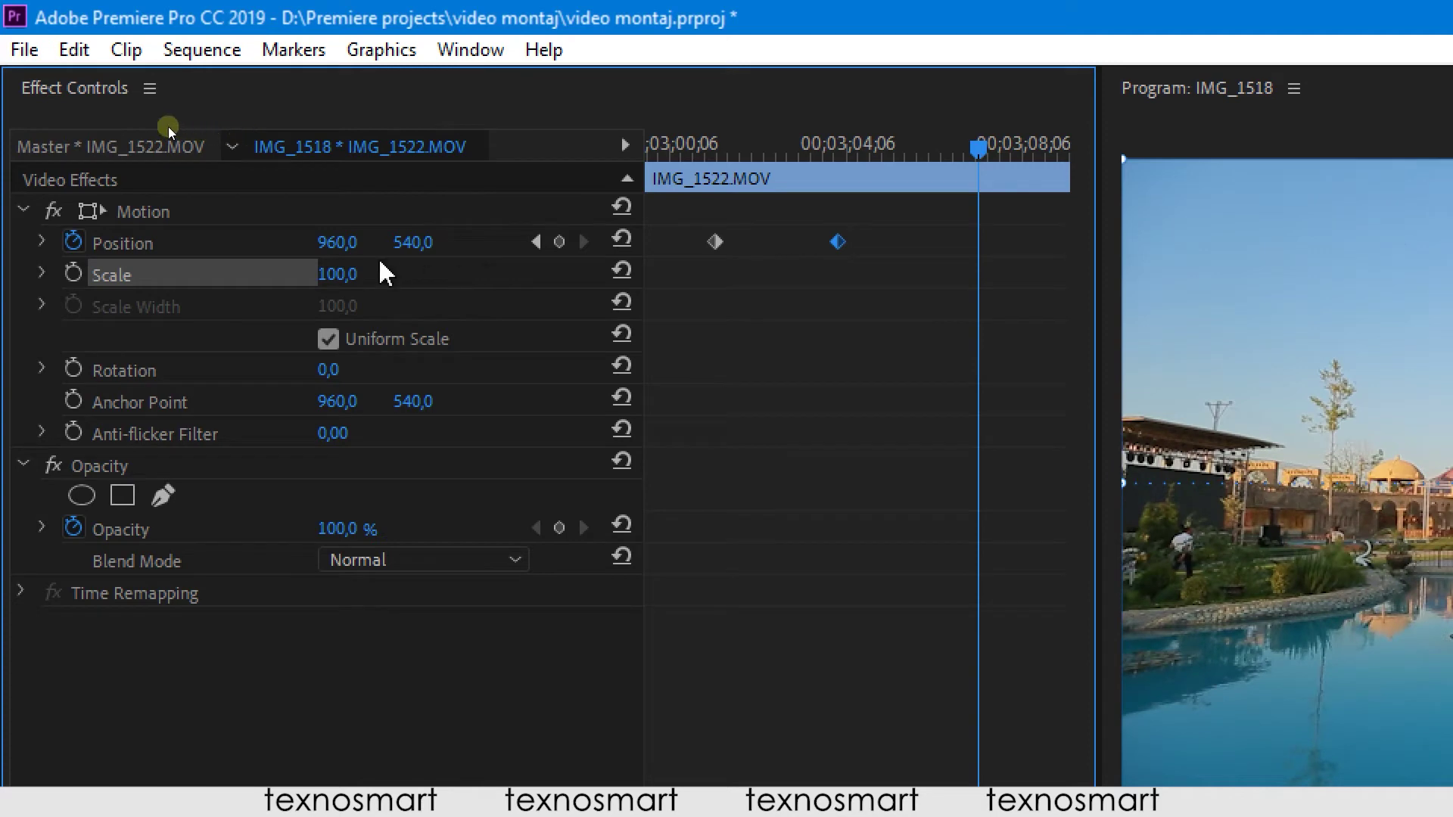
mouse_move(413, 242)
mouse_down()
mouse_move(333, 242)
mouse_move(111, 134)
mouse_up()
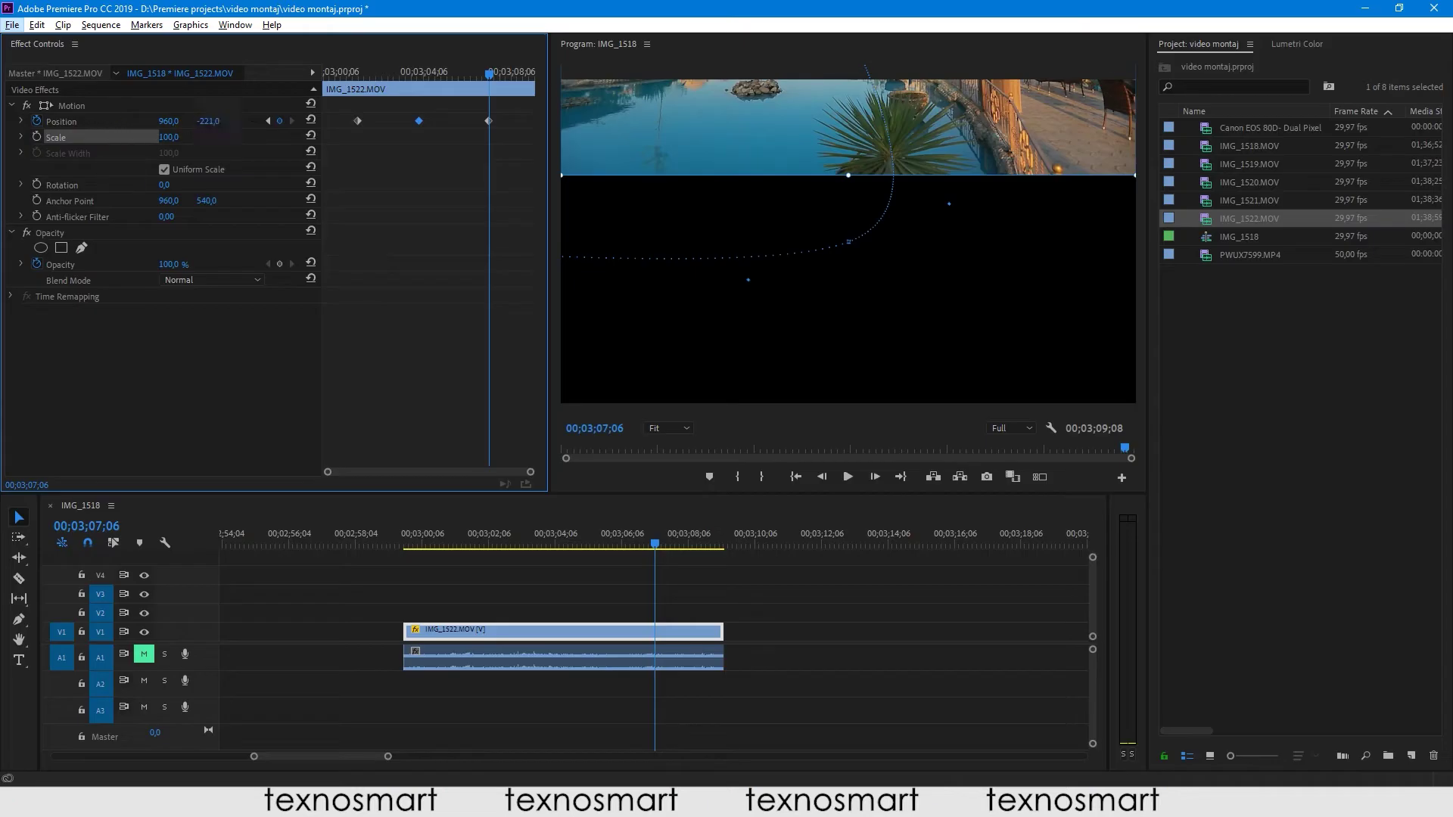
drag(206, 128, 374, 129)
drag(208, 121, 113, 121)
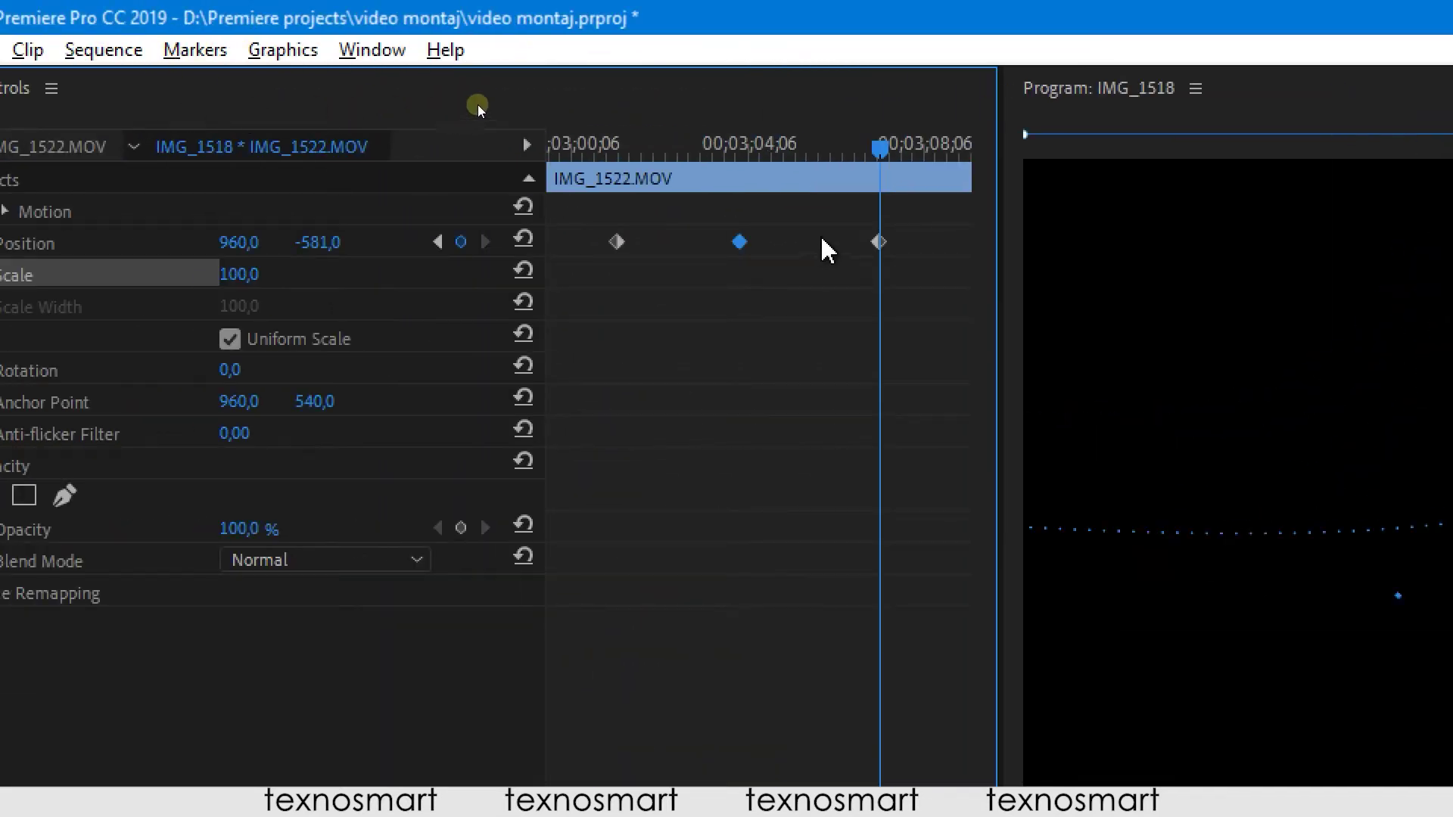
- Scrub to preview the clip rising out of frame, then return to the first keyframe
drag(858, 171, 823, 377)
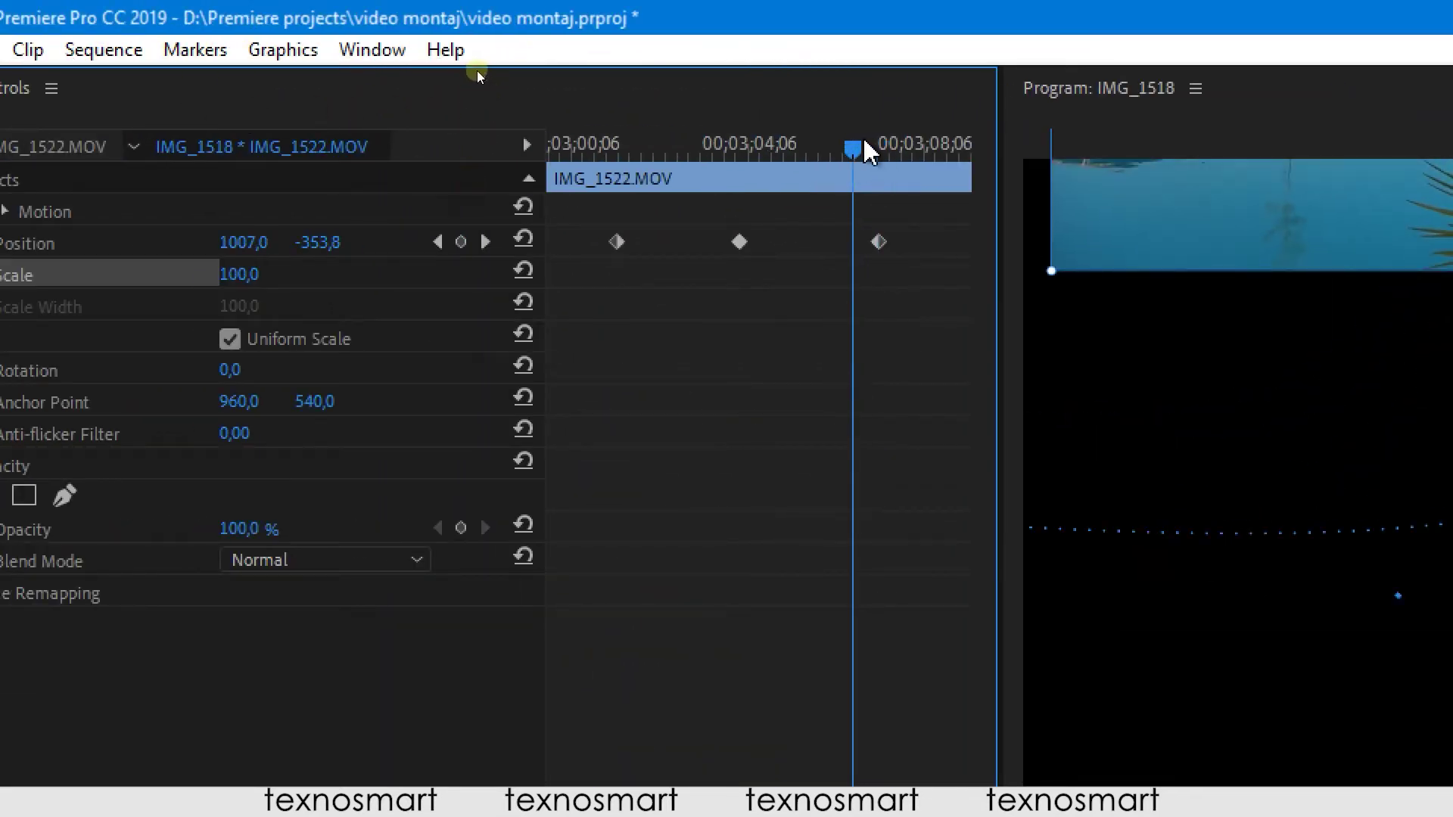
click(389, 720)
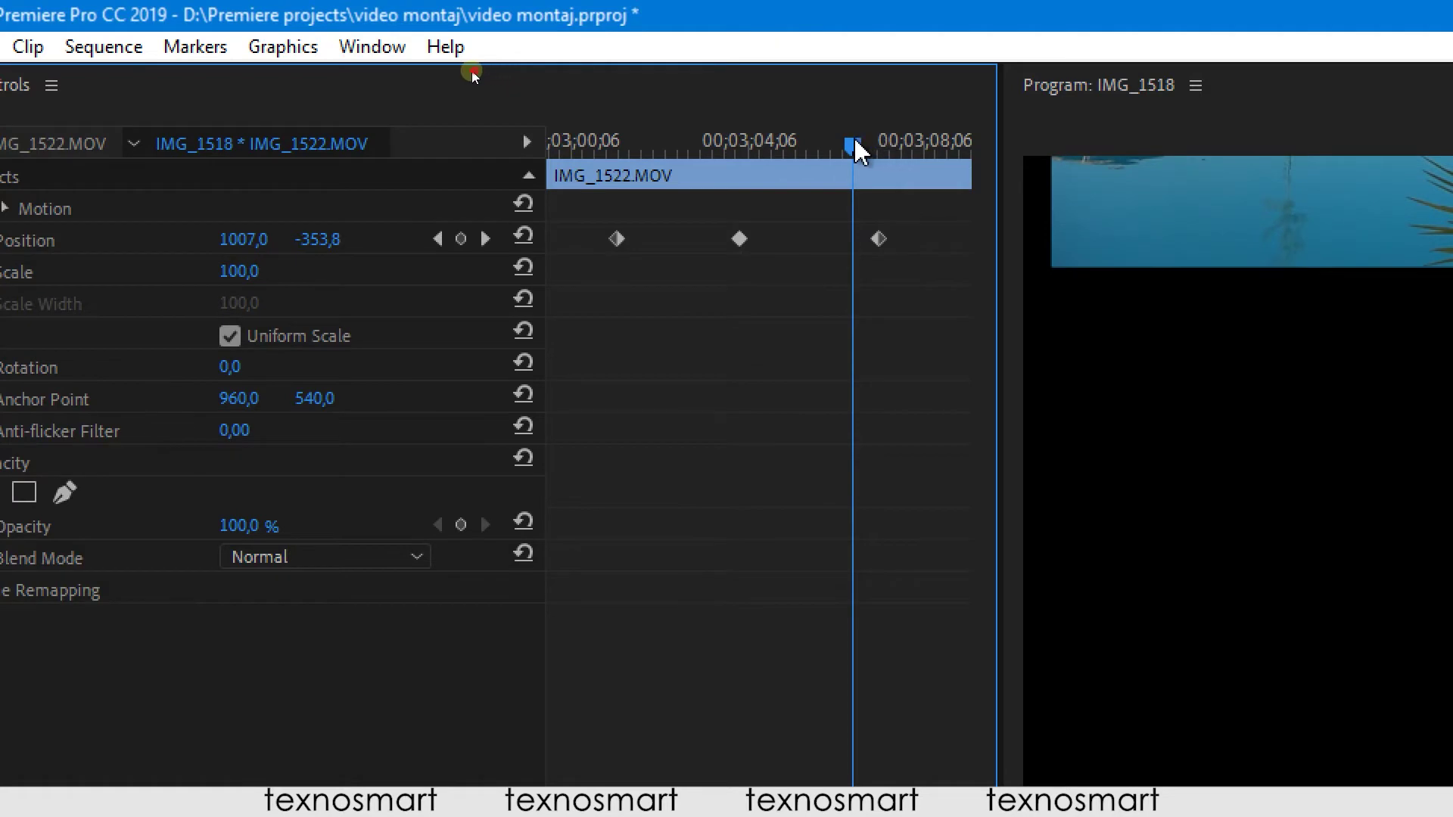
mouse_move(859, 151)
mouse_down()
mouse_move(626, 189)
mouse_move(868, 299)
mouse_up()
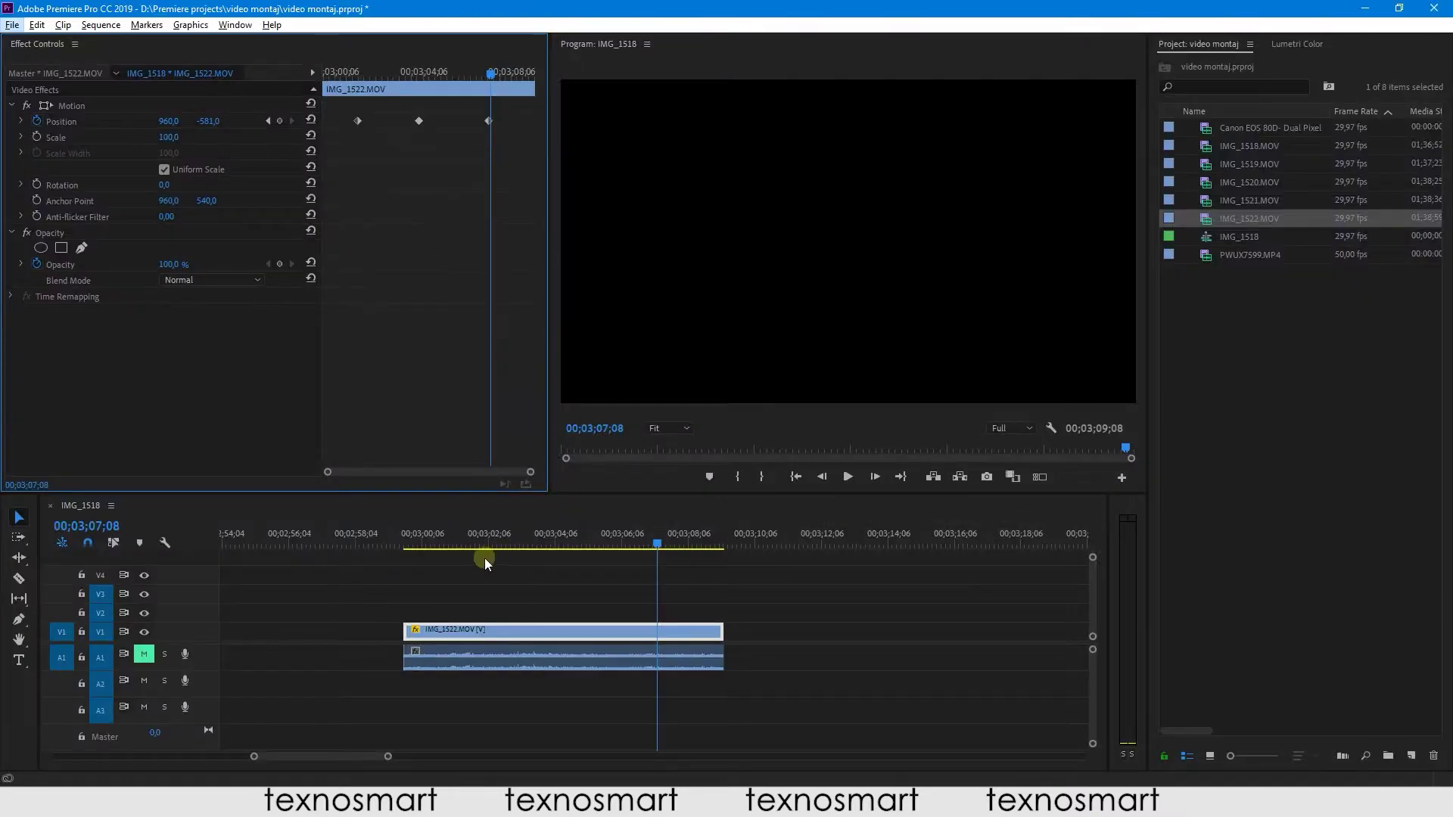
- Play back the slide-in and slide-out animation from the start
click(479, 550)
click(538, 573)
key(space)
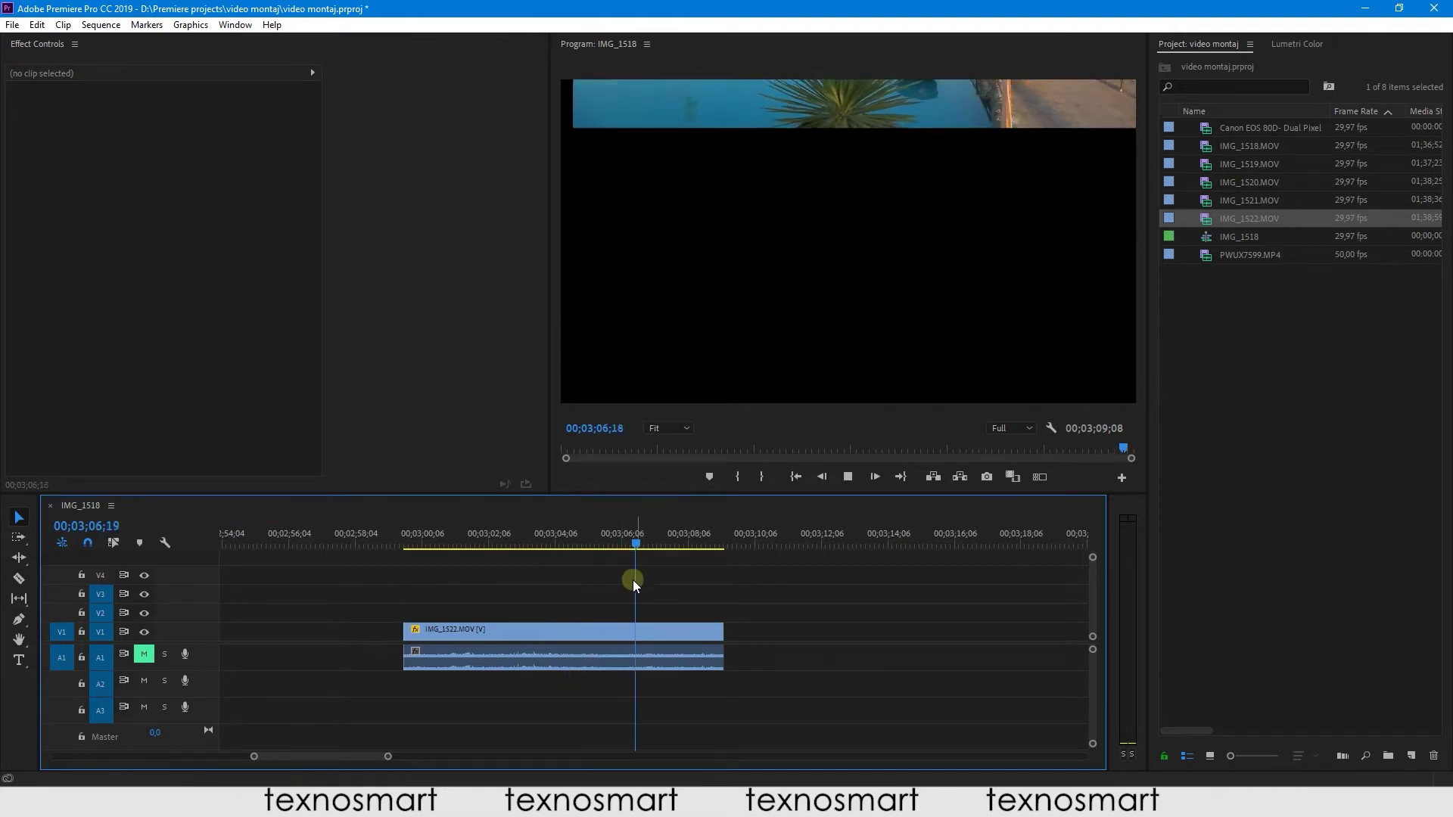
drag(630, 542, 578, 543)
- Select all of IMG_1522's Position keyframes and delete them
click(533, 630)
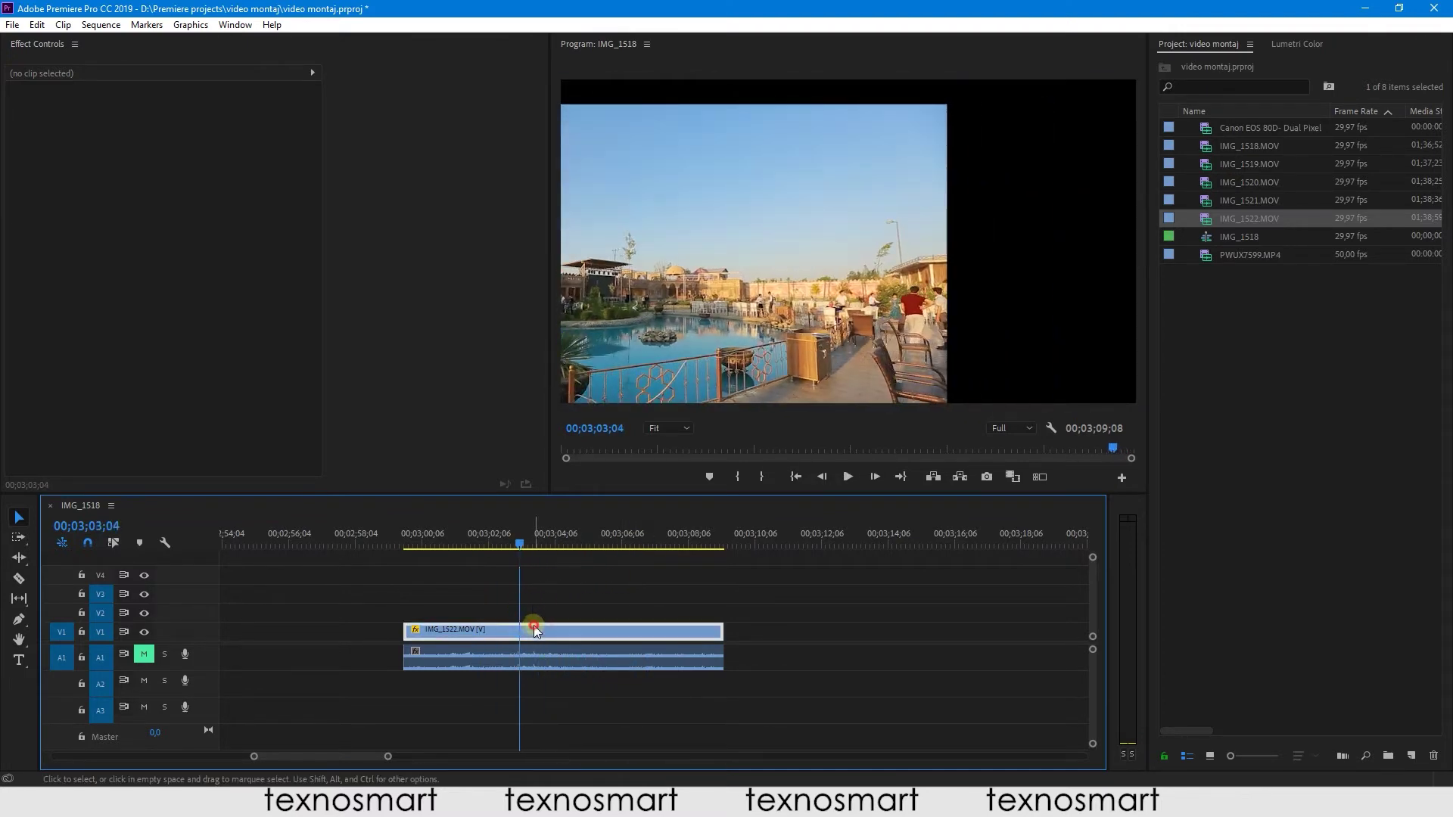
key(ctrl+w)
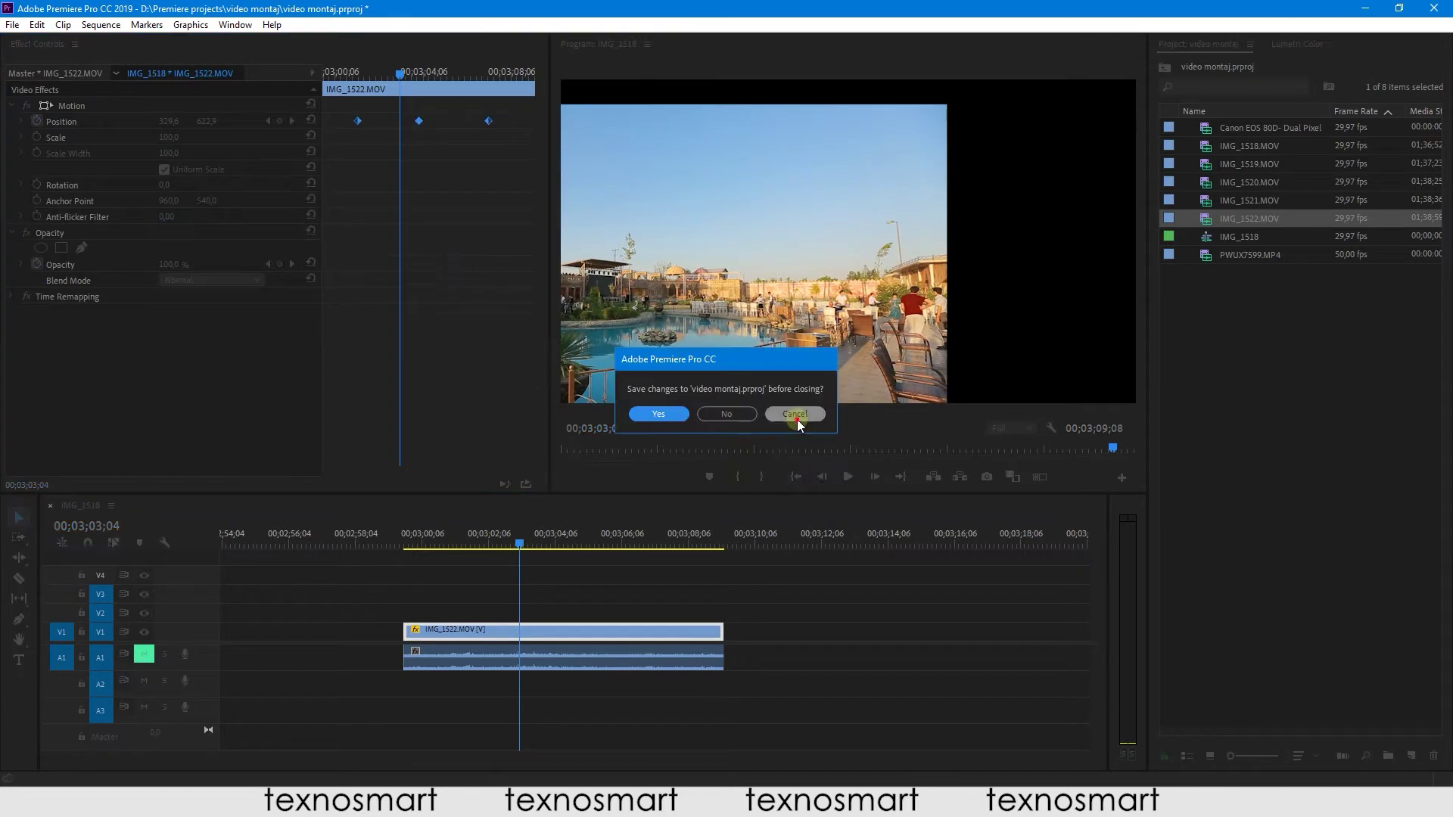
click(796, 414)
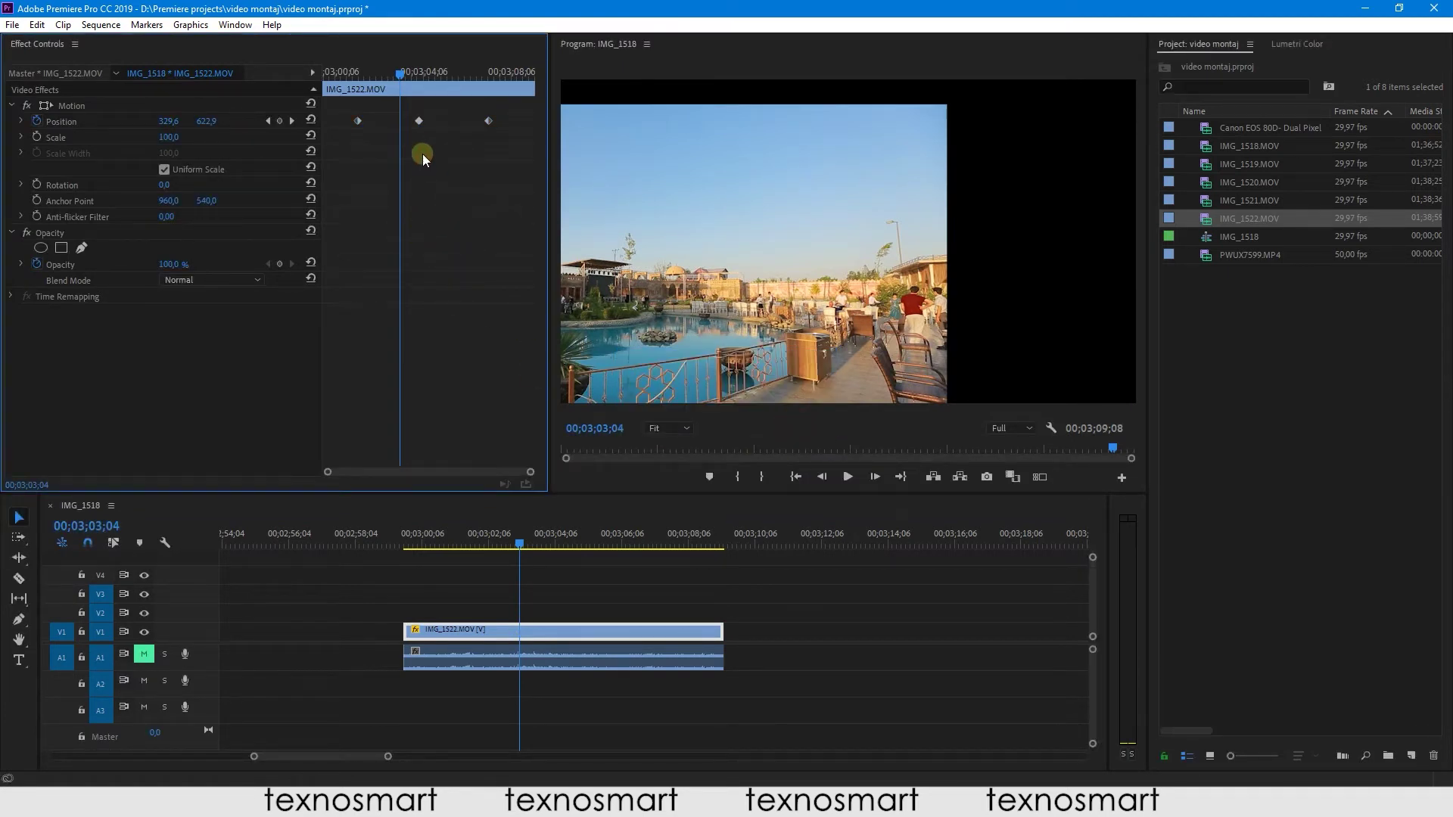
key(ctrl+a)
key(Delete)
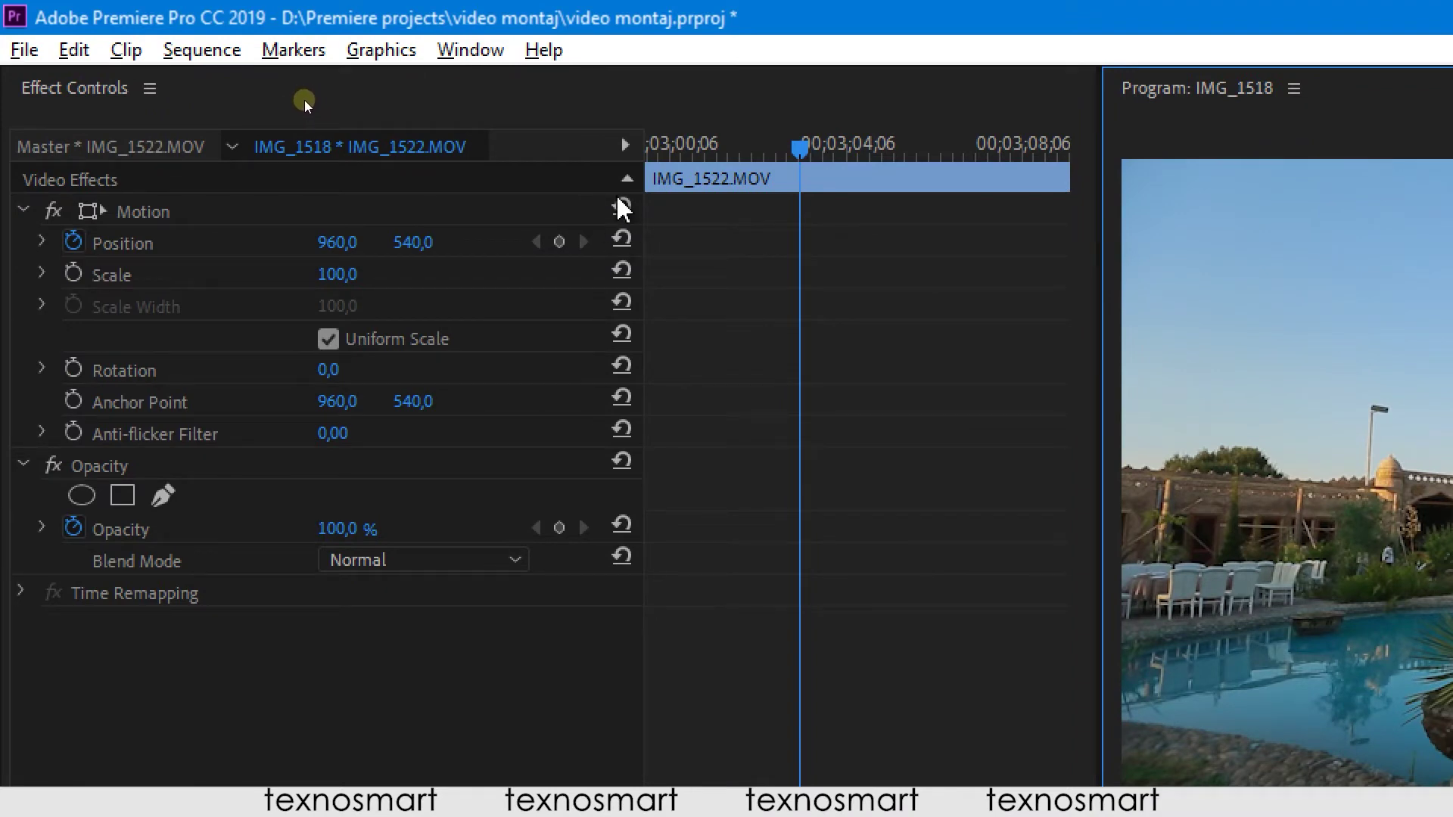
- Switch off the Position stopwatch and confirm deleting its keyframes, leaving the clip at 960, 540
click(623, 206)
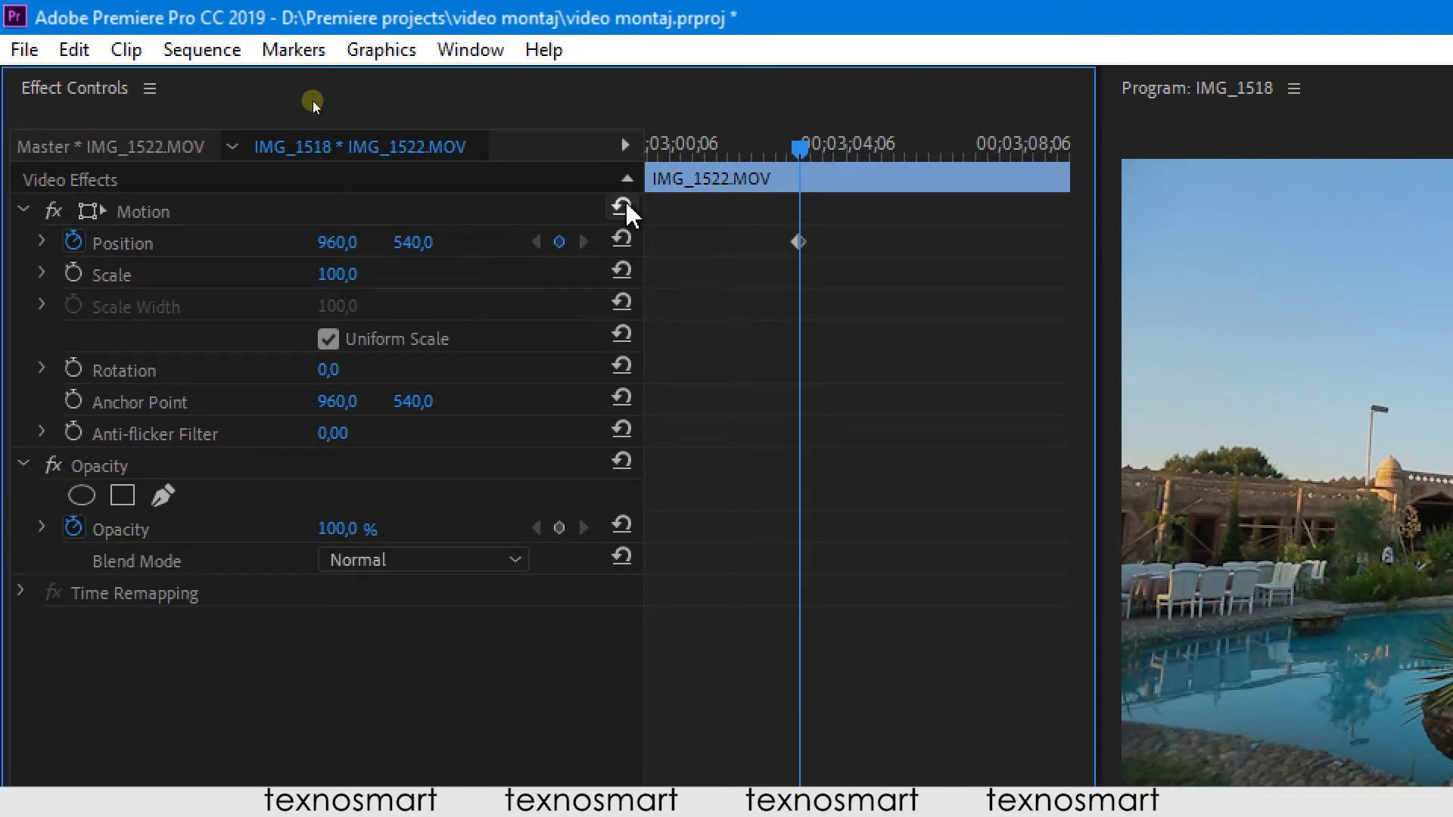
click(73, 242)
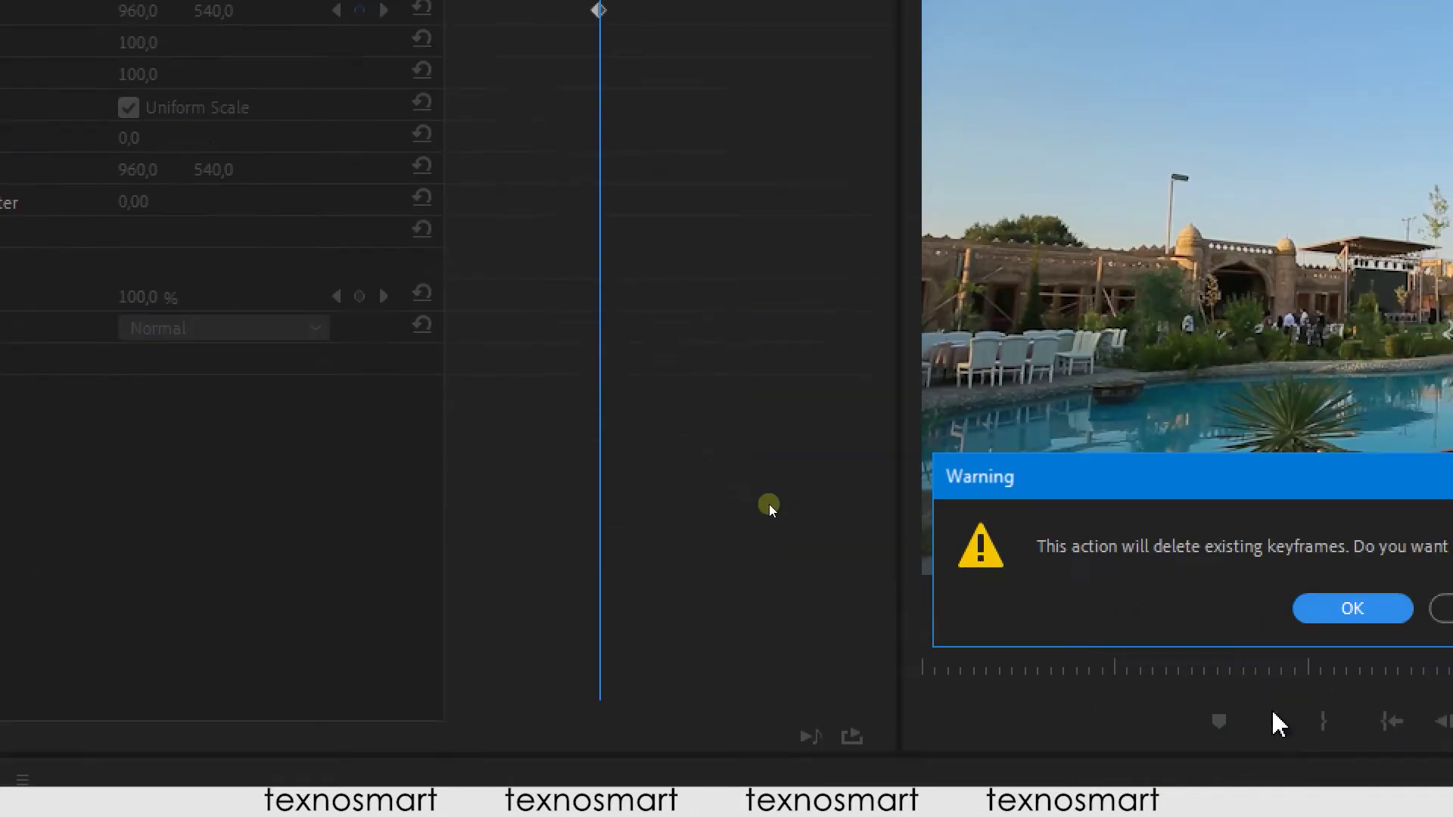
click(1353, 608)
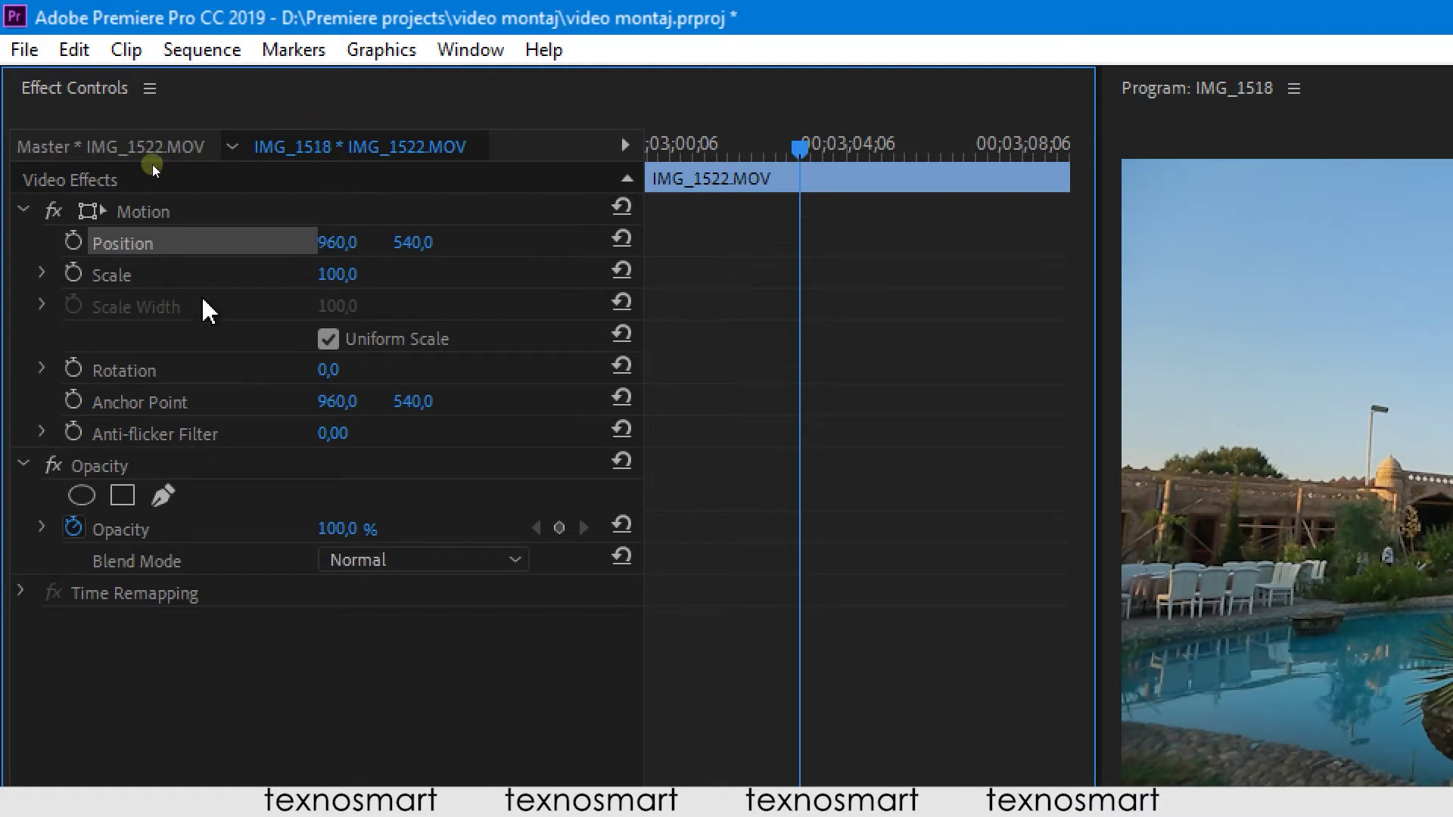
click(120, 278)
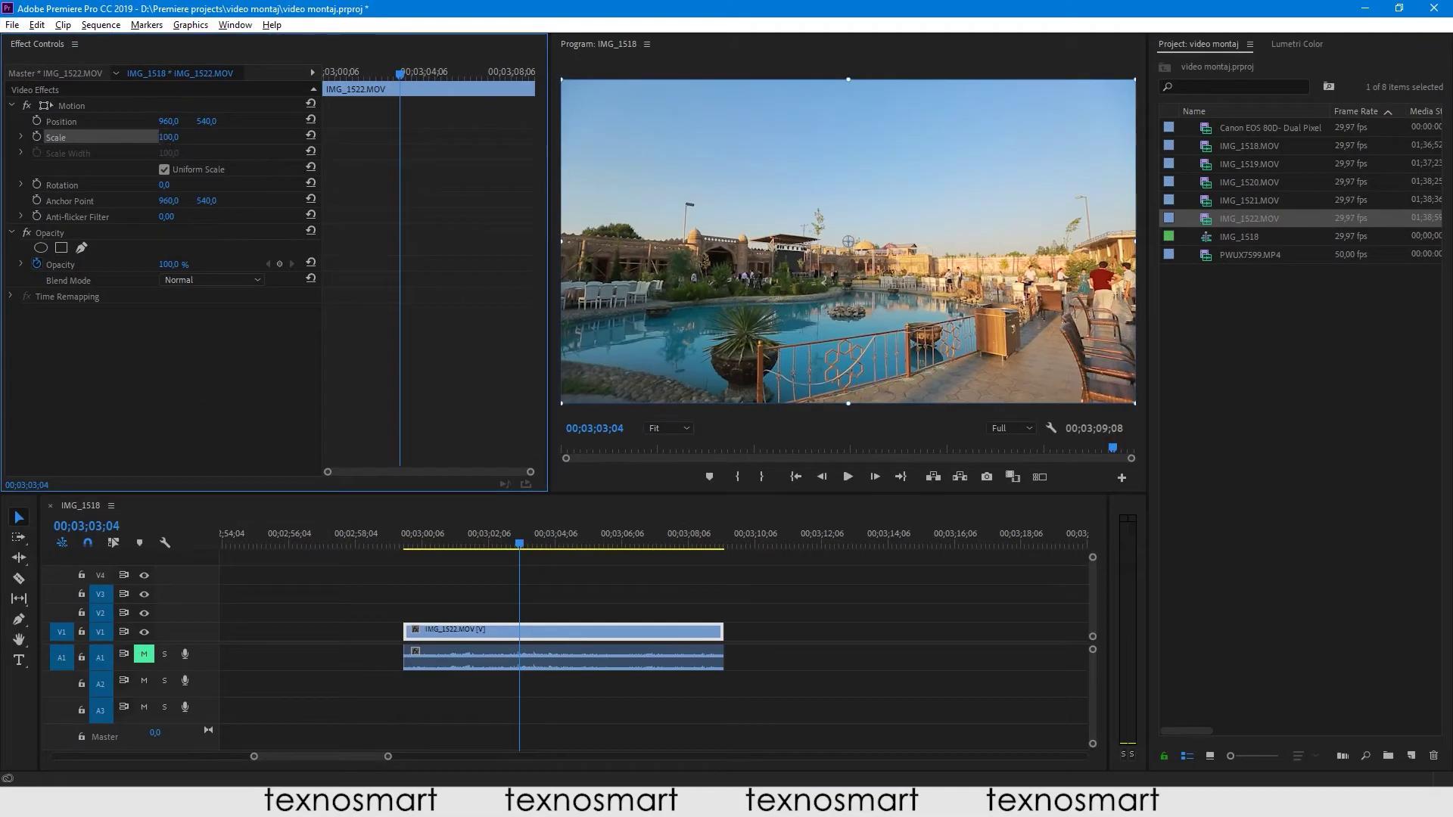
- Reset IMG_1522's Scale to 100 and set a starting Scale keyframe at the clip's beginning
mouse_move(169, 143)
mouse_down()
mouse_move(287, 142)
mouse_move(196, 137)
mouse_up()
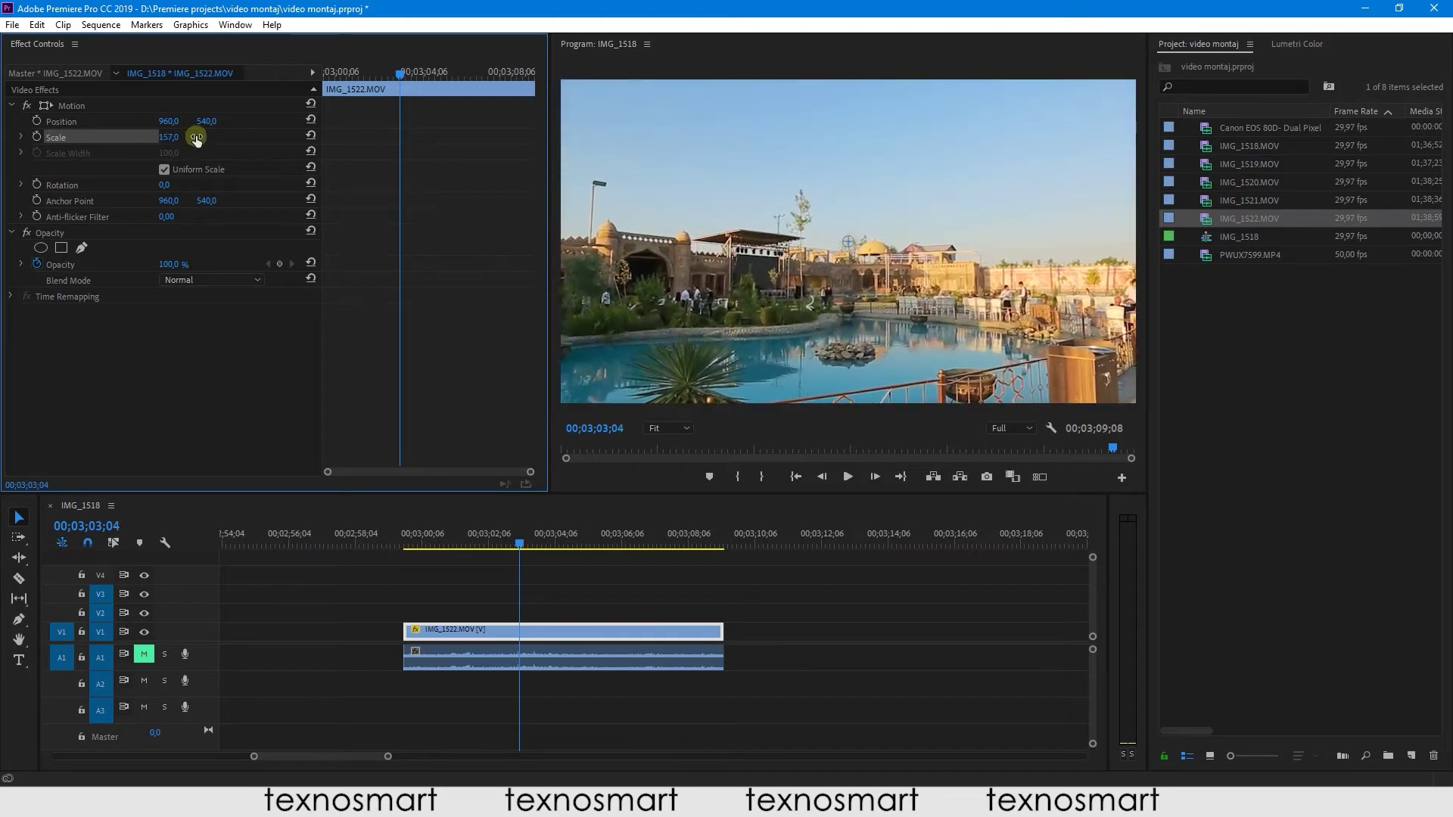
click(310, 103)
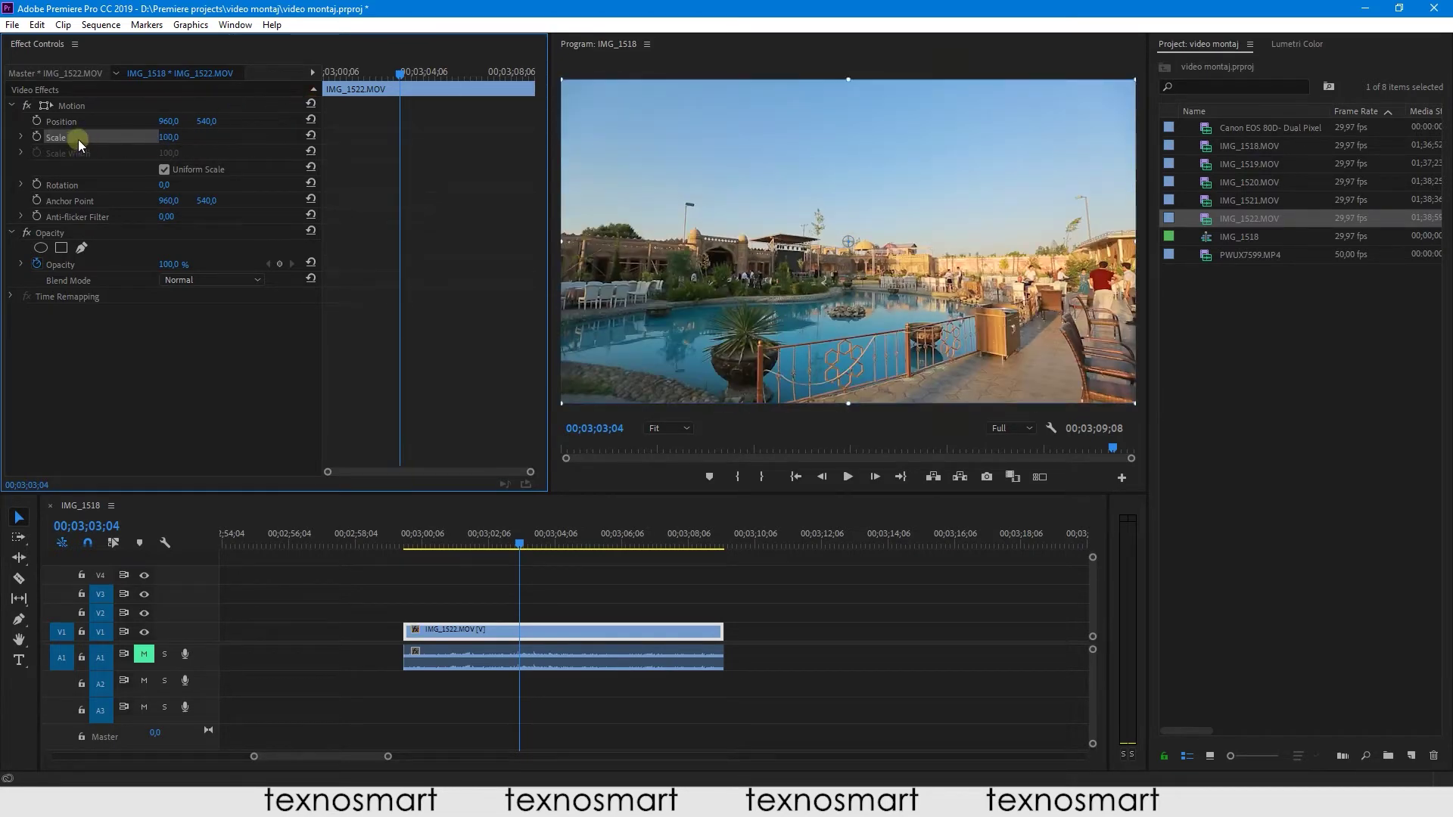
drag(386, 74, 373, 74)
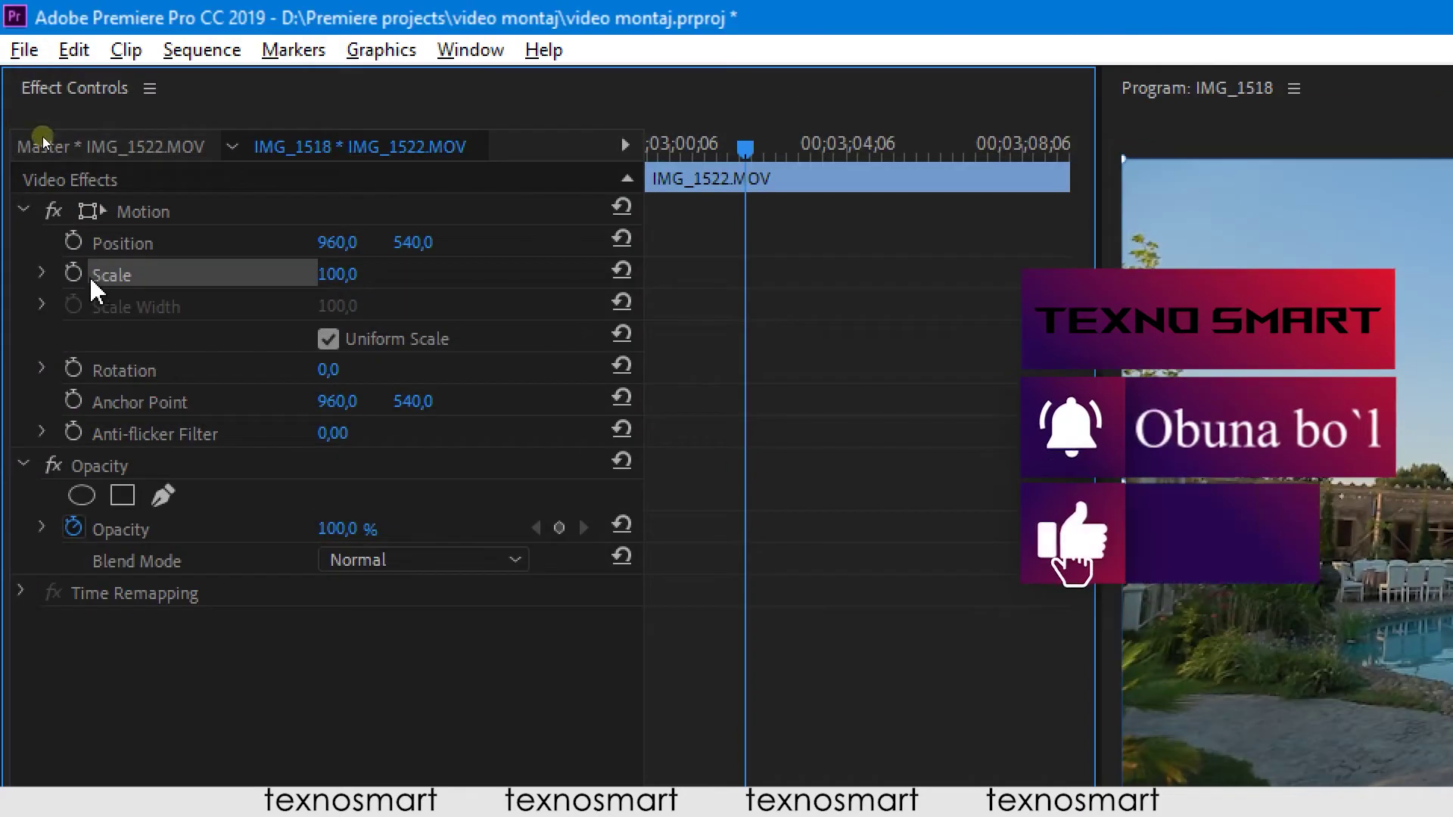
click(73, 273)
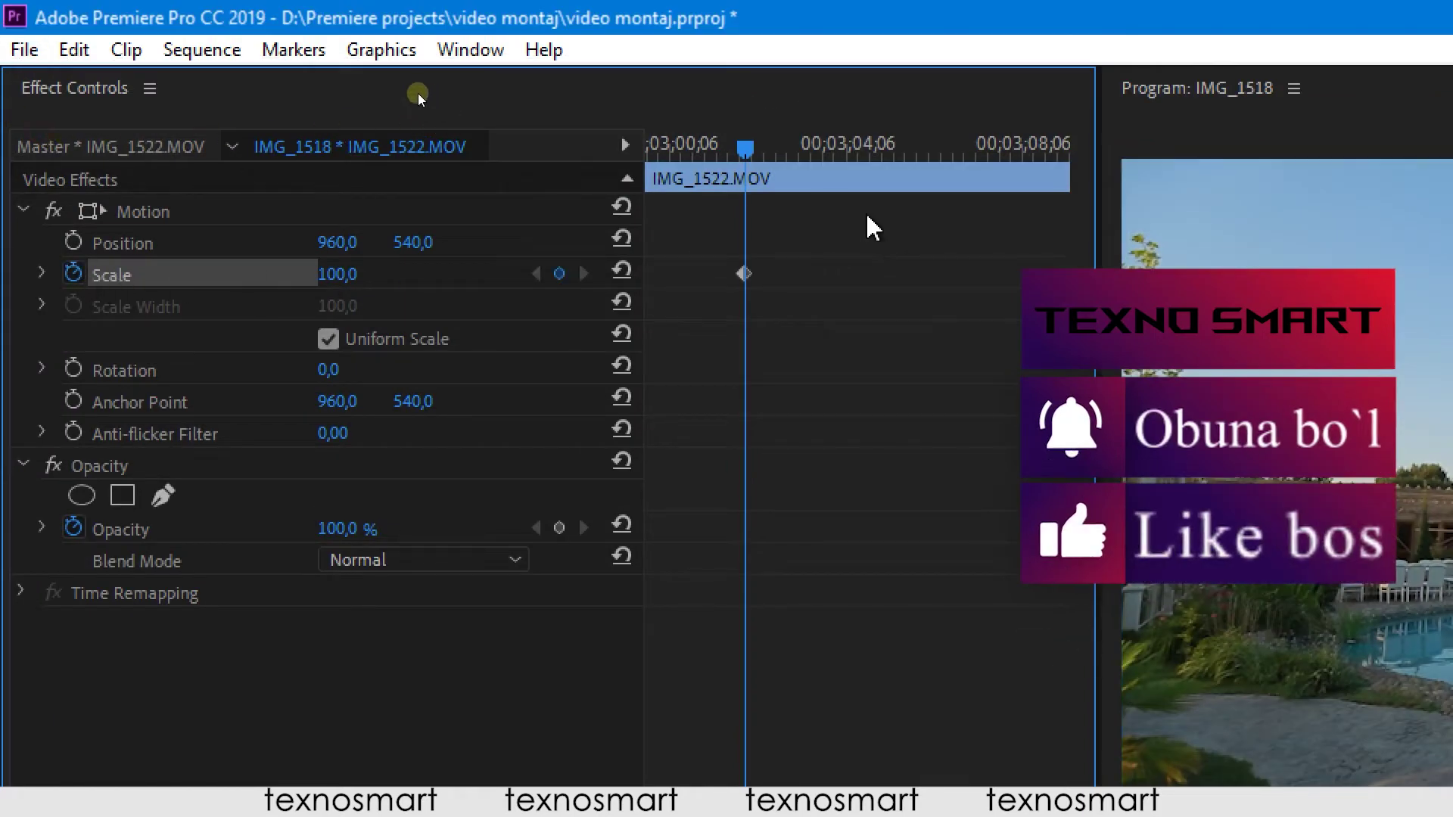
- Add a later Scale keyframe zoomed in to about 829, then preview the zoom
drag(746, 149, 954, 148)
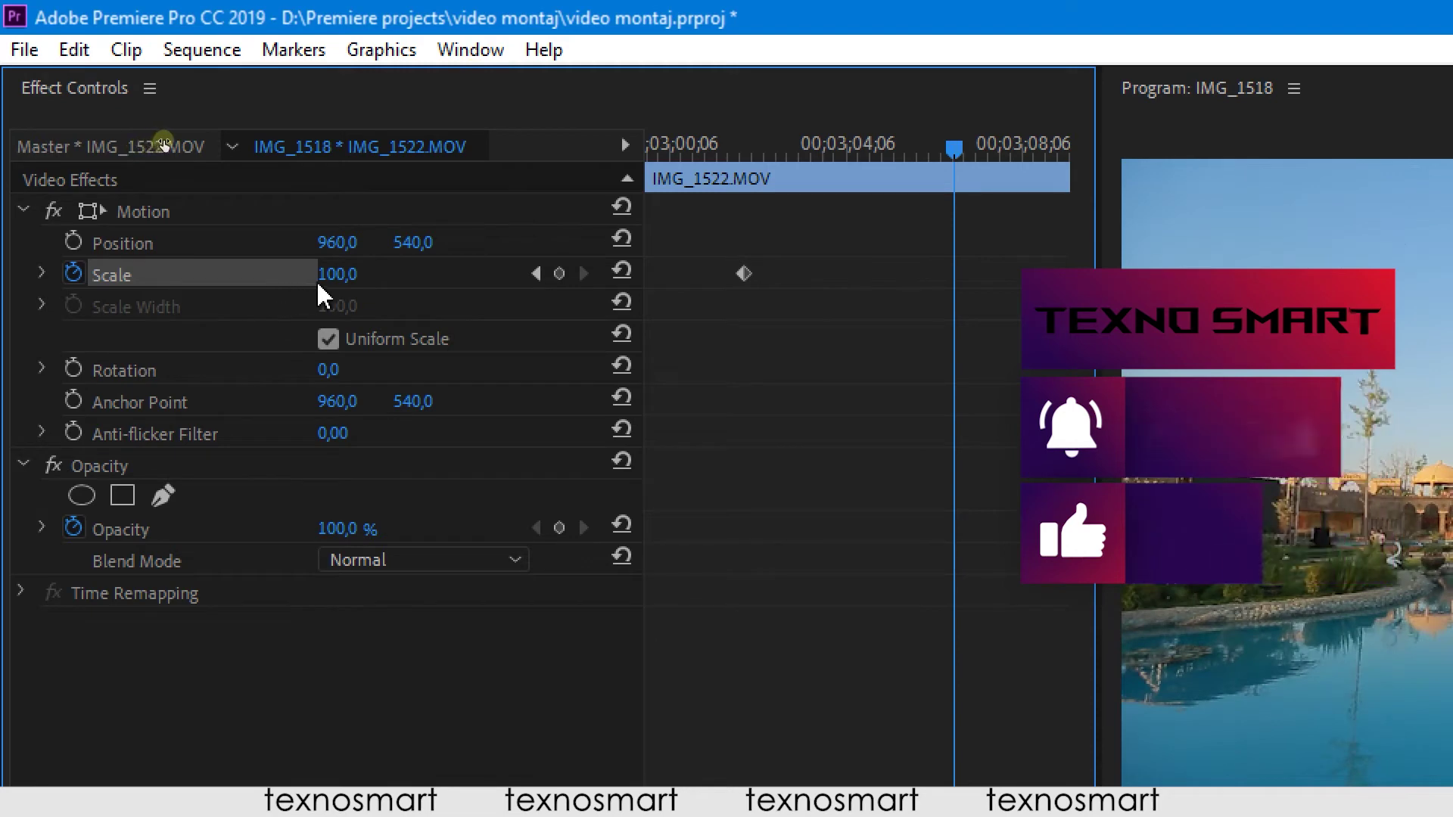
drag(325, 274, 591, 274)
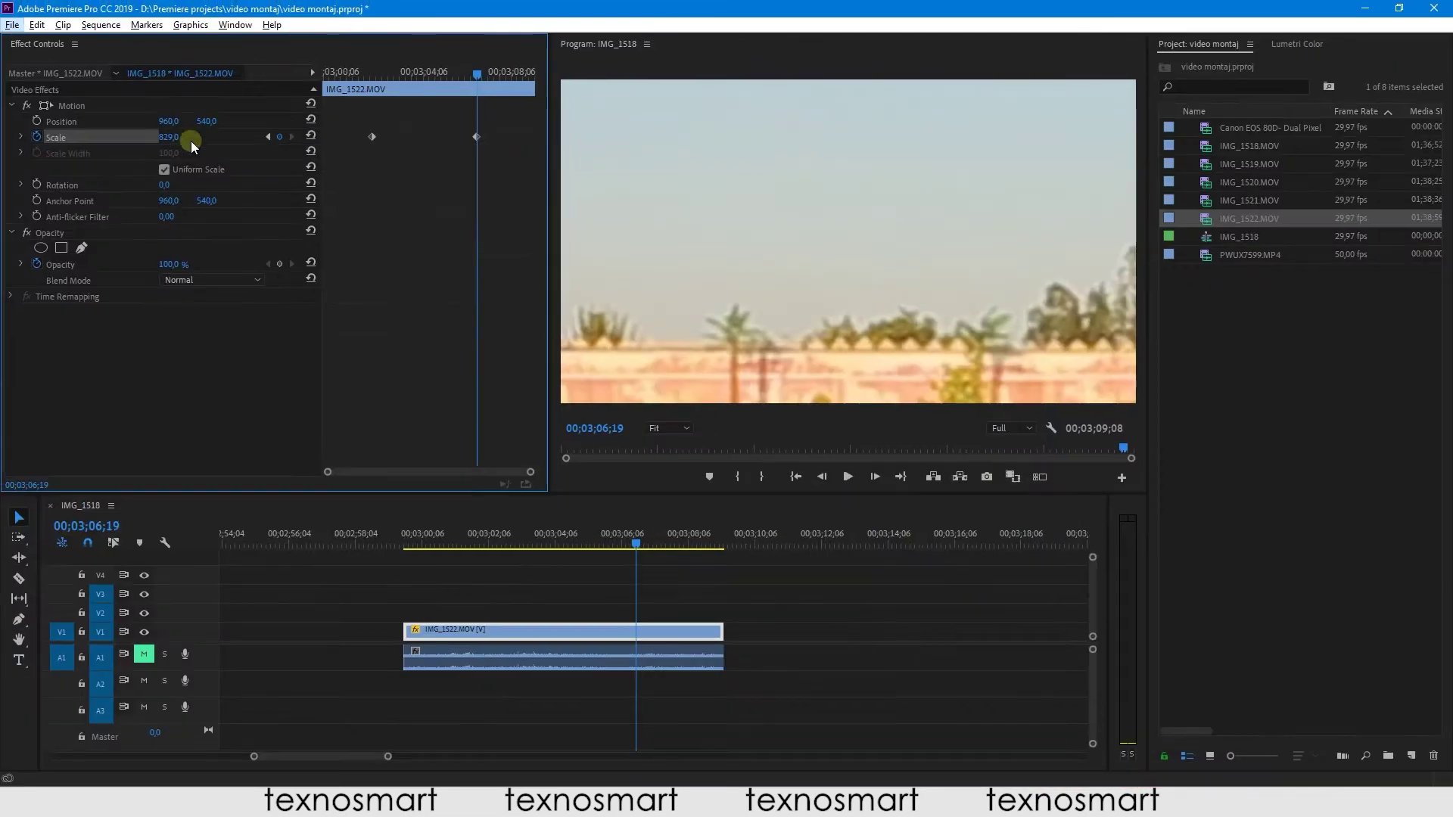
drag(627, 538, 464, 552)
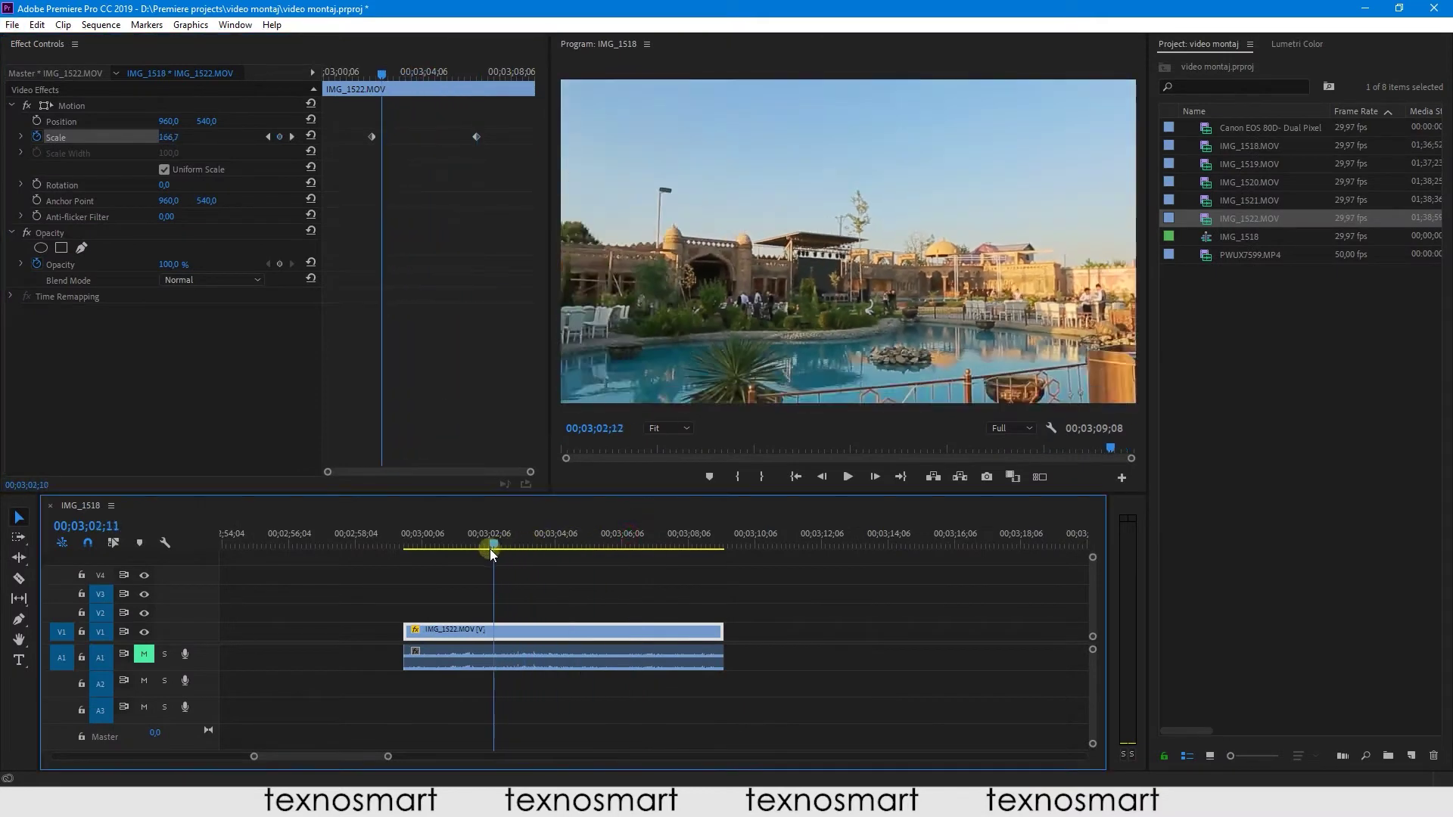
key(space)
click(533, 569)
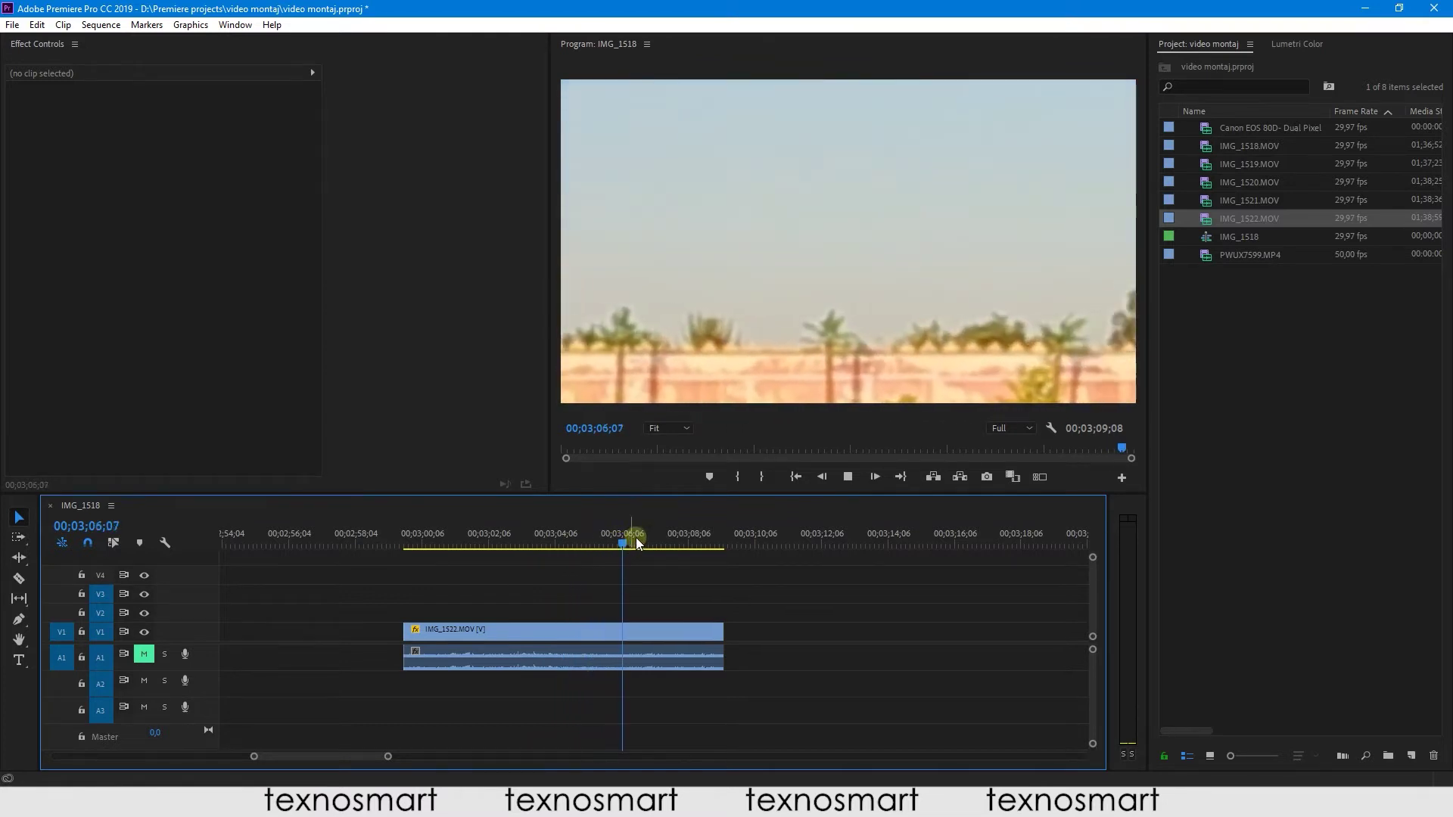
- Pull the second Scale keyframe earlier and add a third keyframe returning Scale to 100
click(587, 539)
click(587, 634)
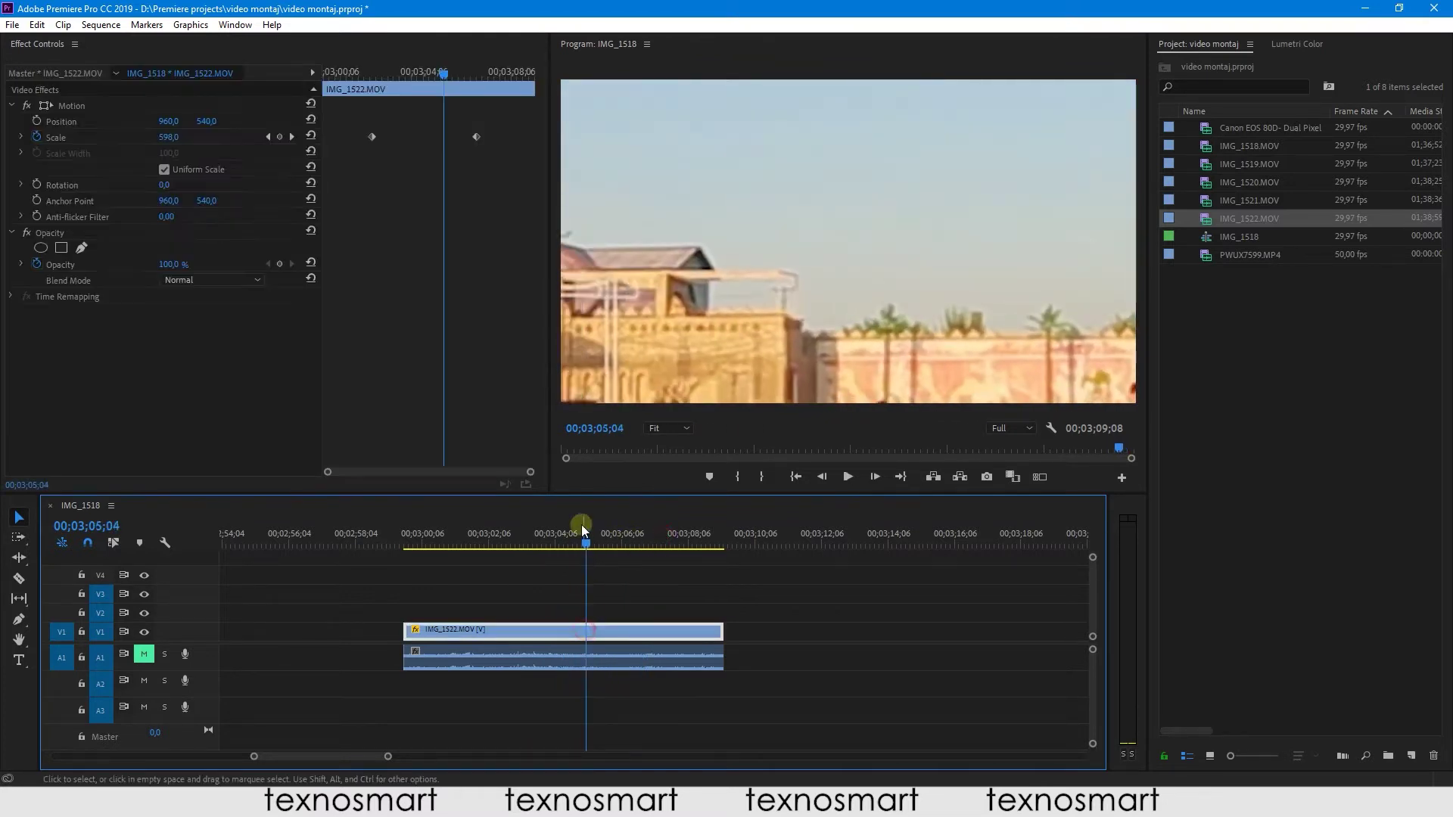
drag(475, 136, 404, 137)
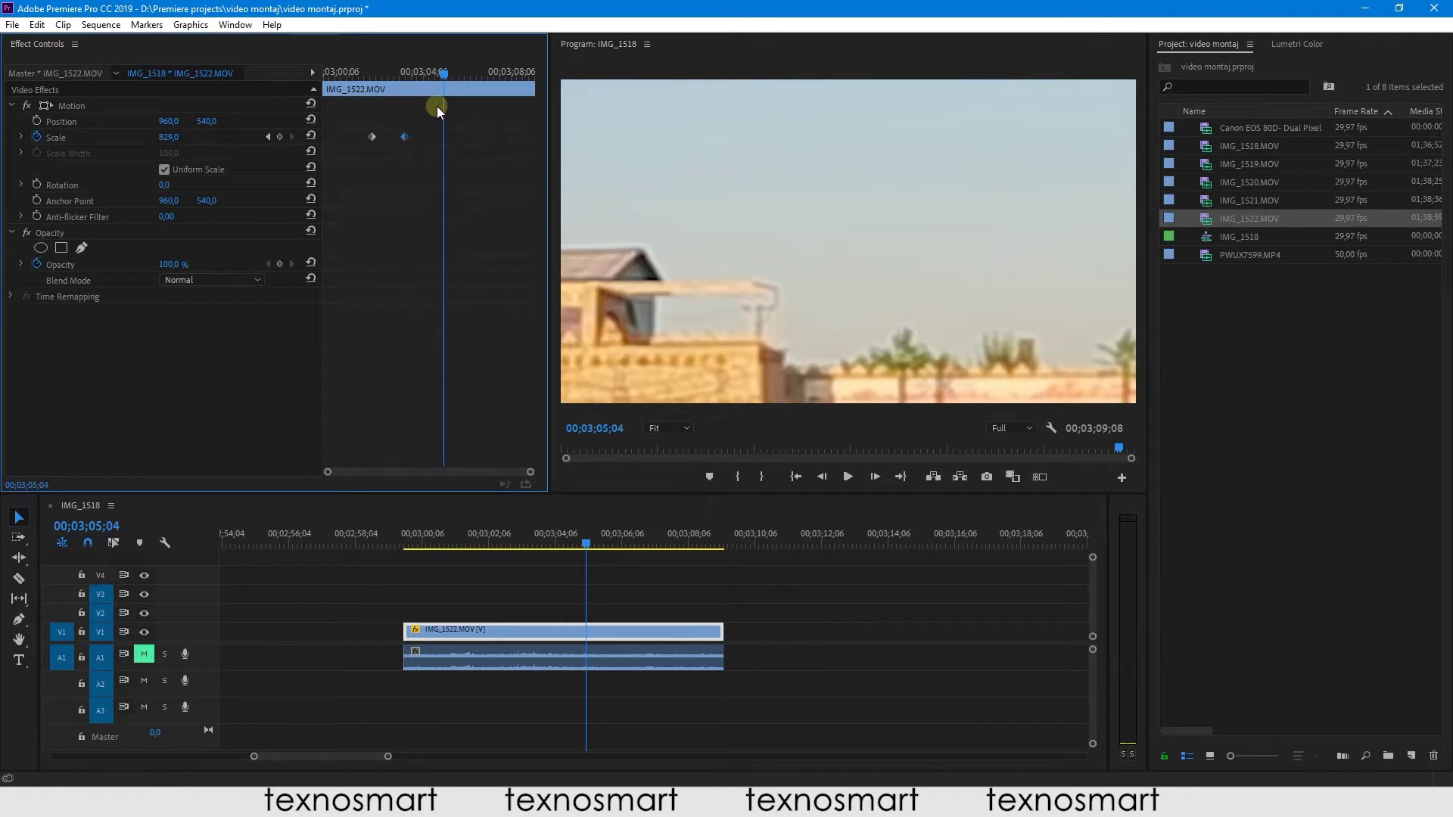
click(453, 74)
drag(456, 74, 449, 83)
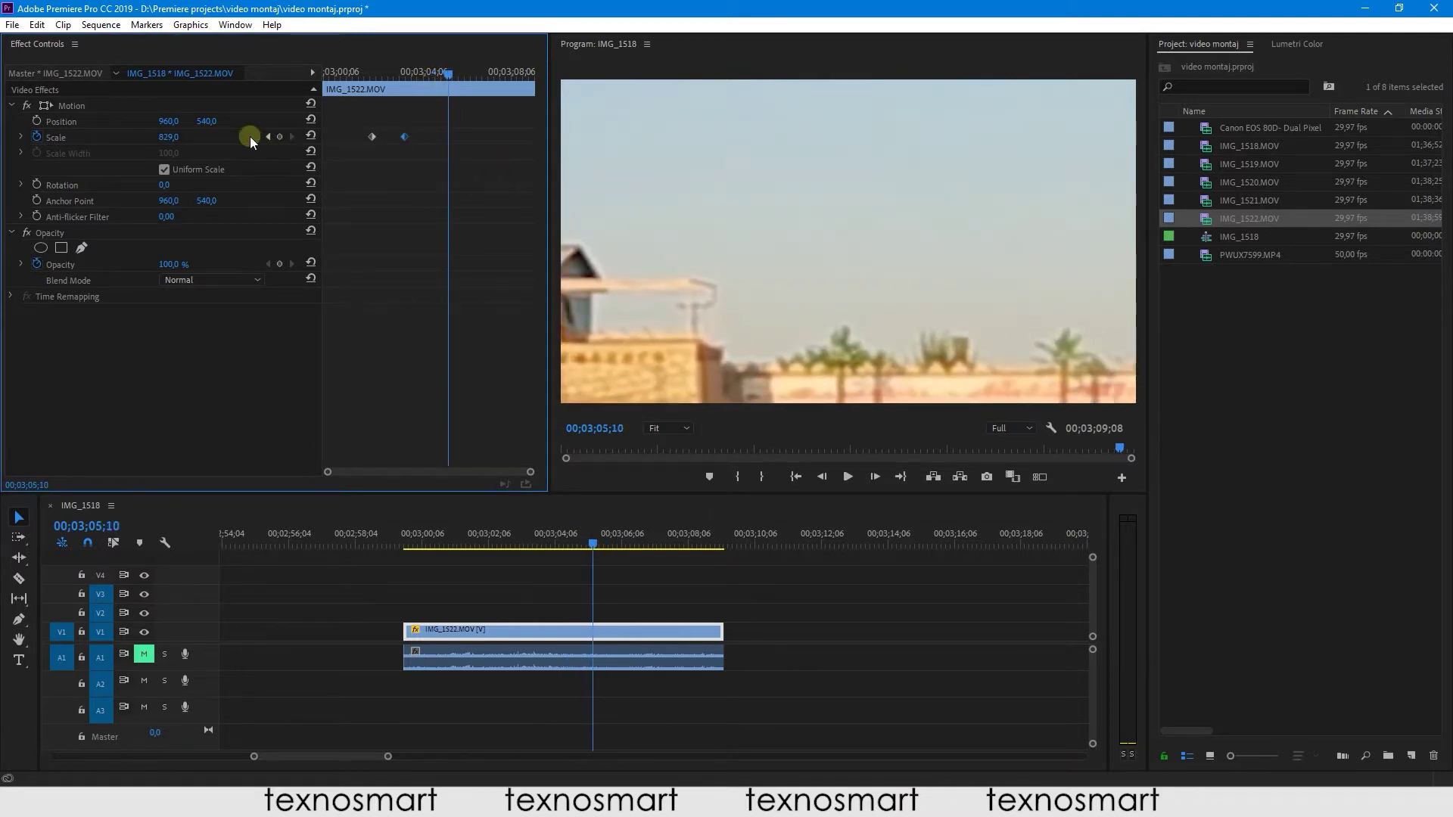
click(315, 137)
- Move the third Scale keyframe earlier, closer to the middle one
click(539, 531)
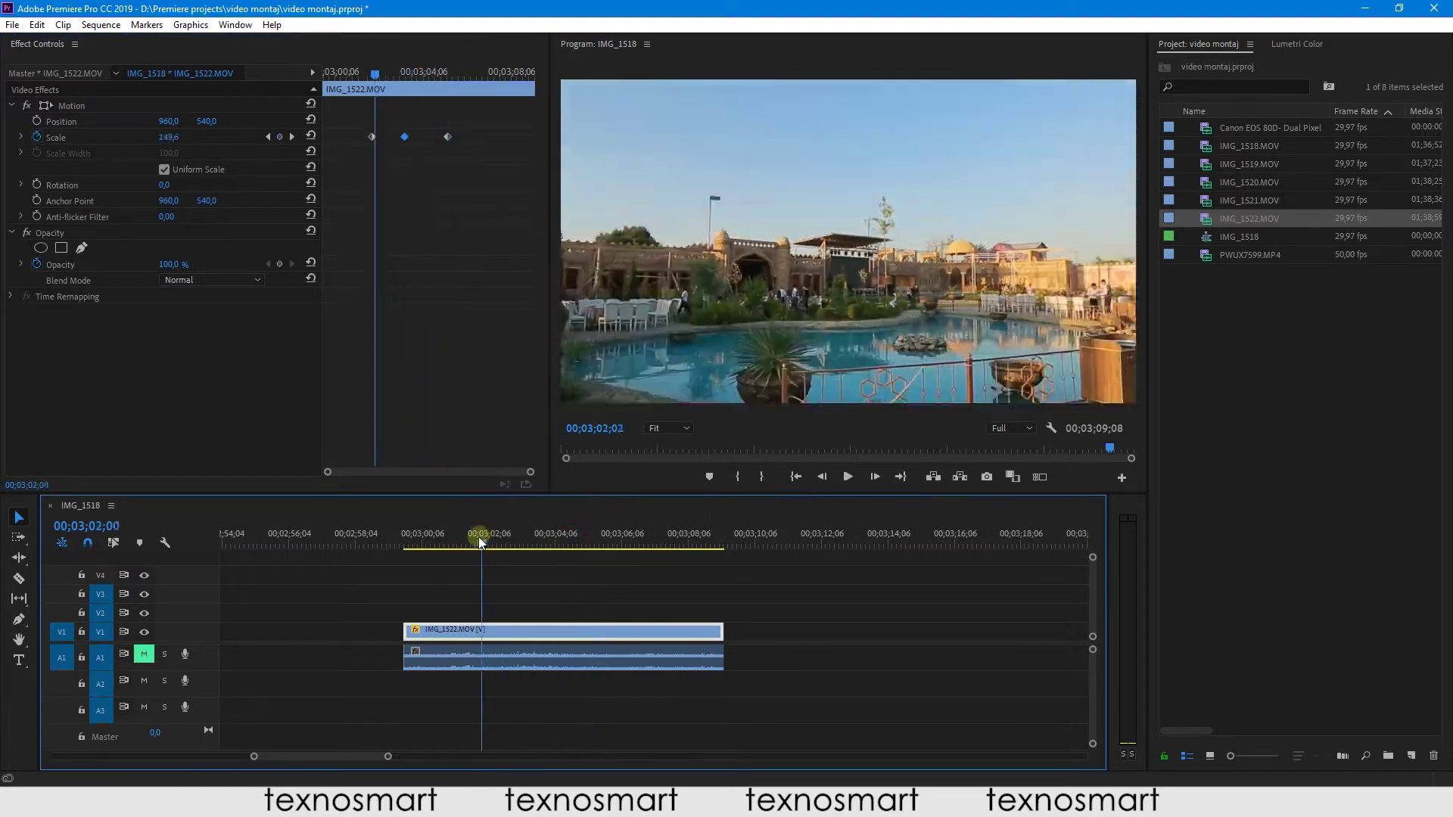
drag(539, 531, 496, 536)
click(433, 157)
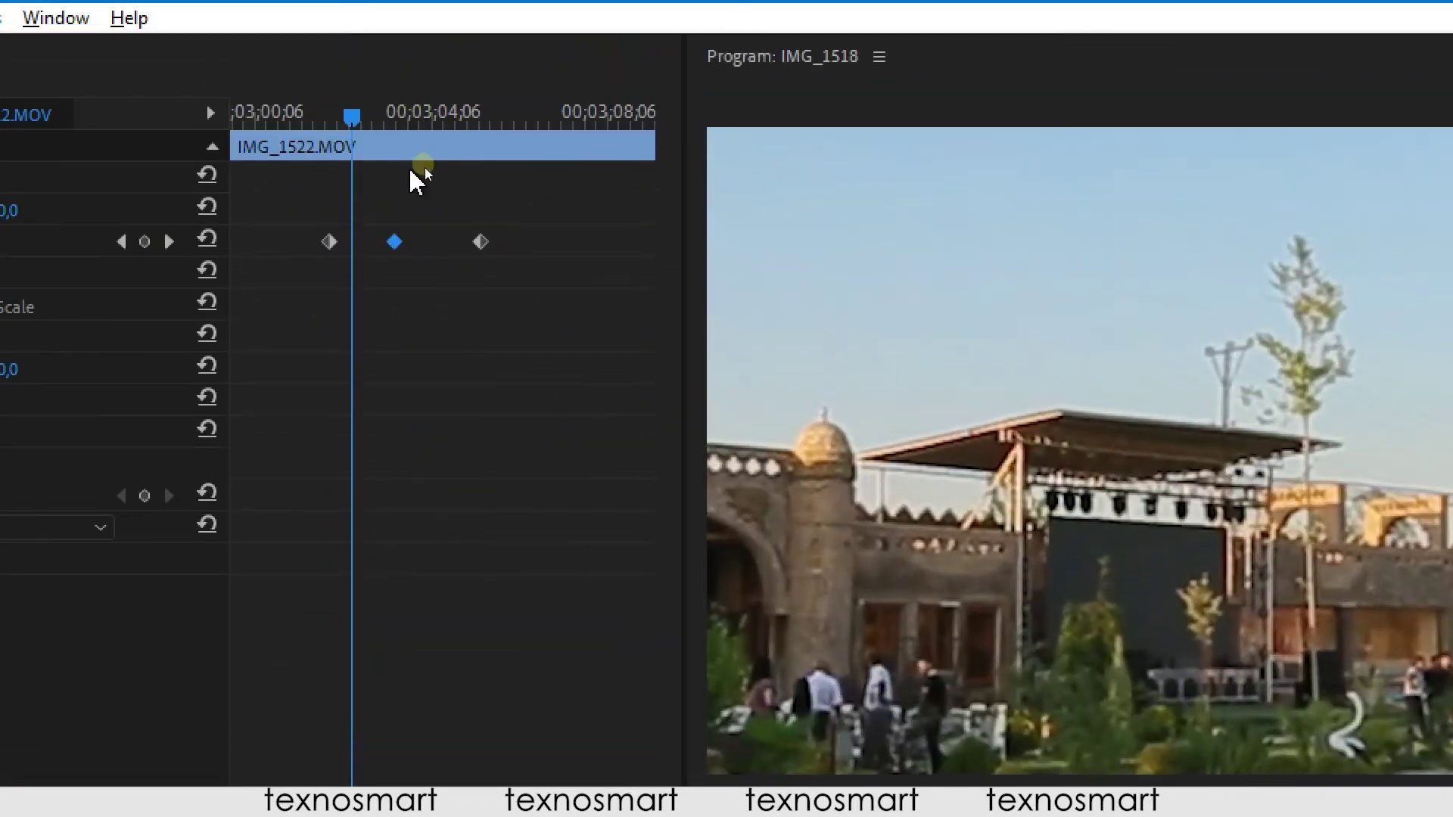
mouse_move(481, 241)
mouse_down()
mouse_move(373, 241)
mouse_move(411, 242)
mouse_up()
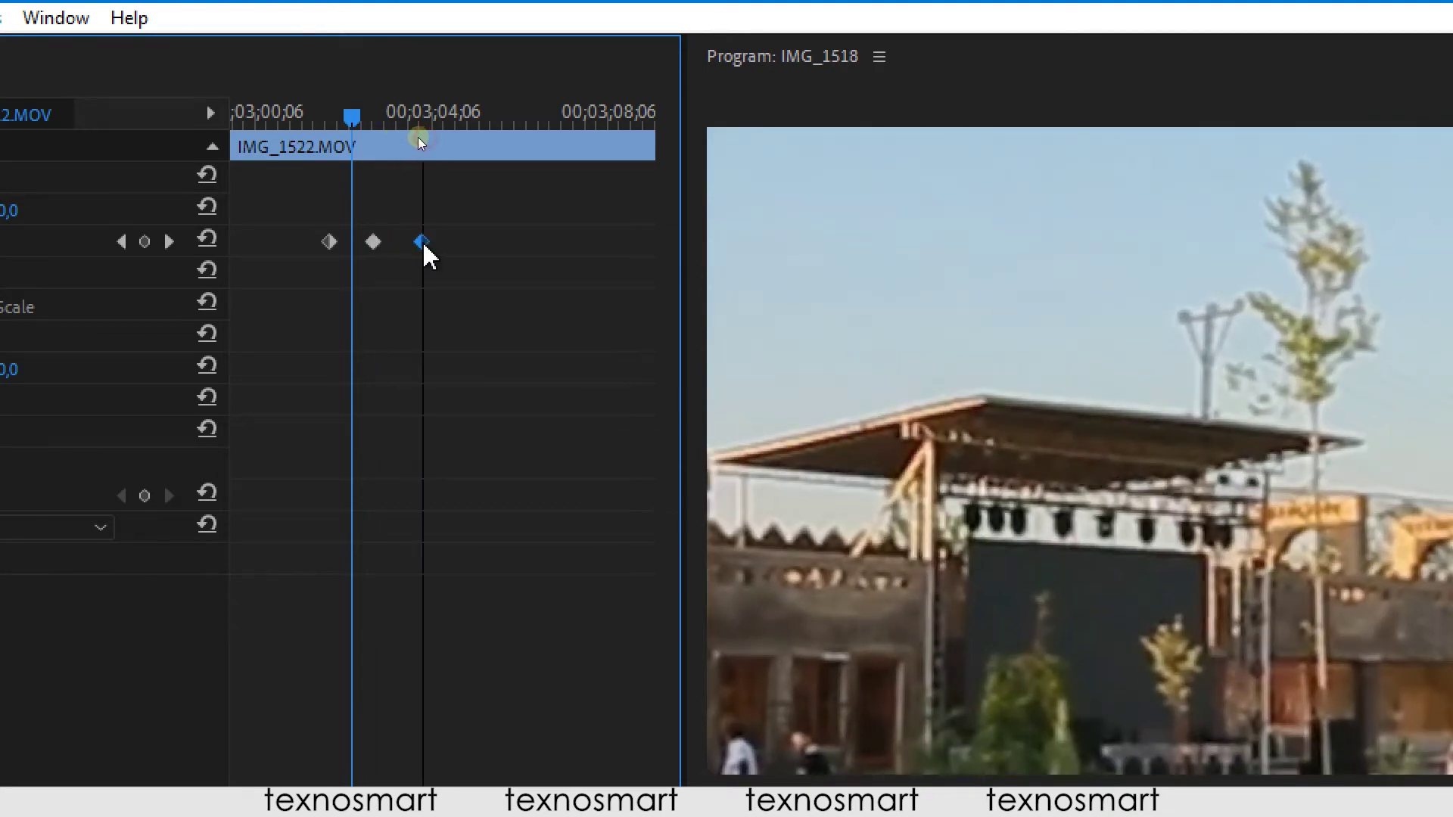
click(463, 331)
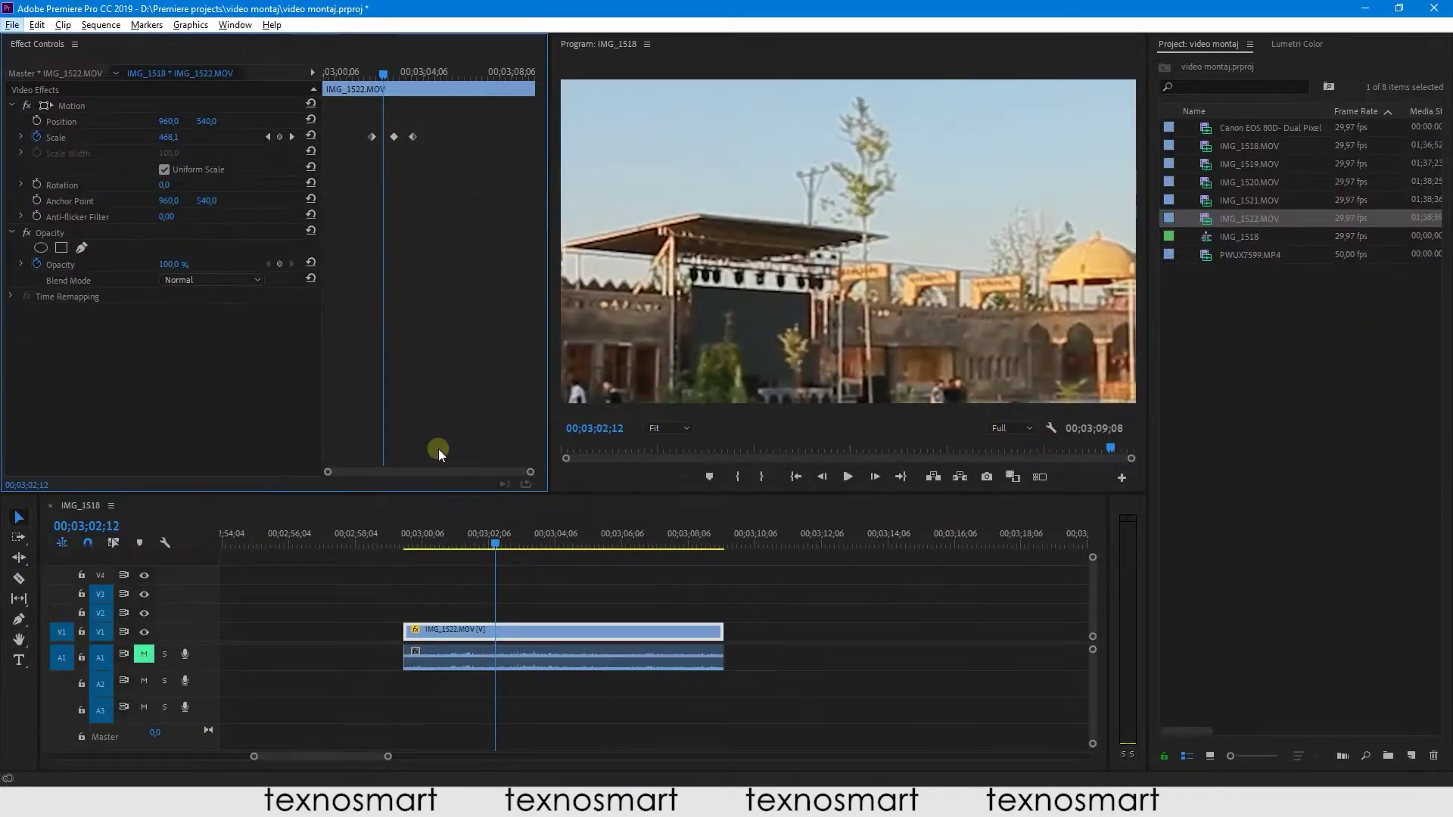
- Replay the revised zoom and scrub through it, ending on the first Scale keyframe
click(457, 539)
click(486, 568)
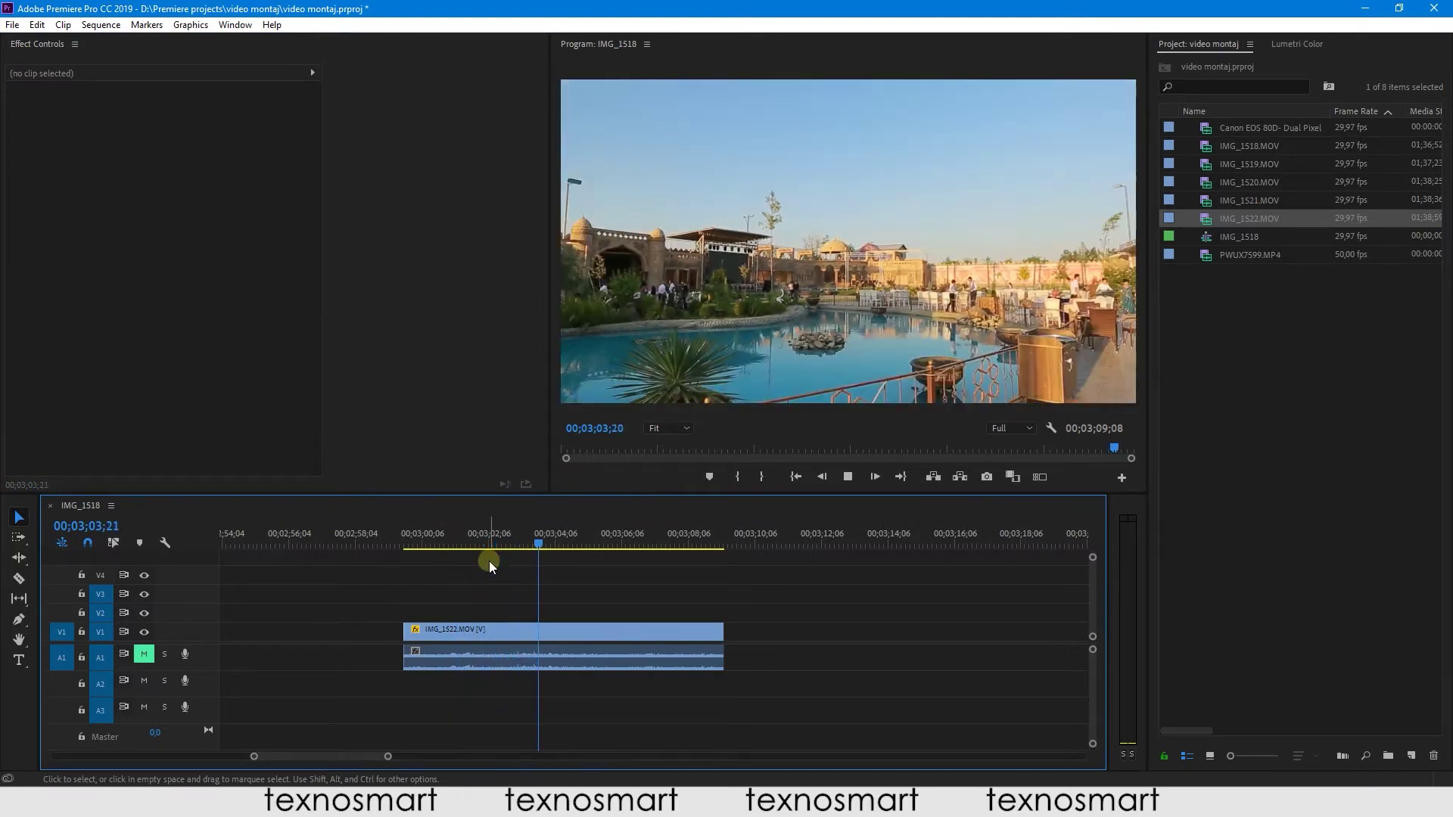
drag(567, 552, 476, 562)
click(492, 631)
key(space)
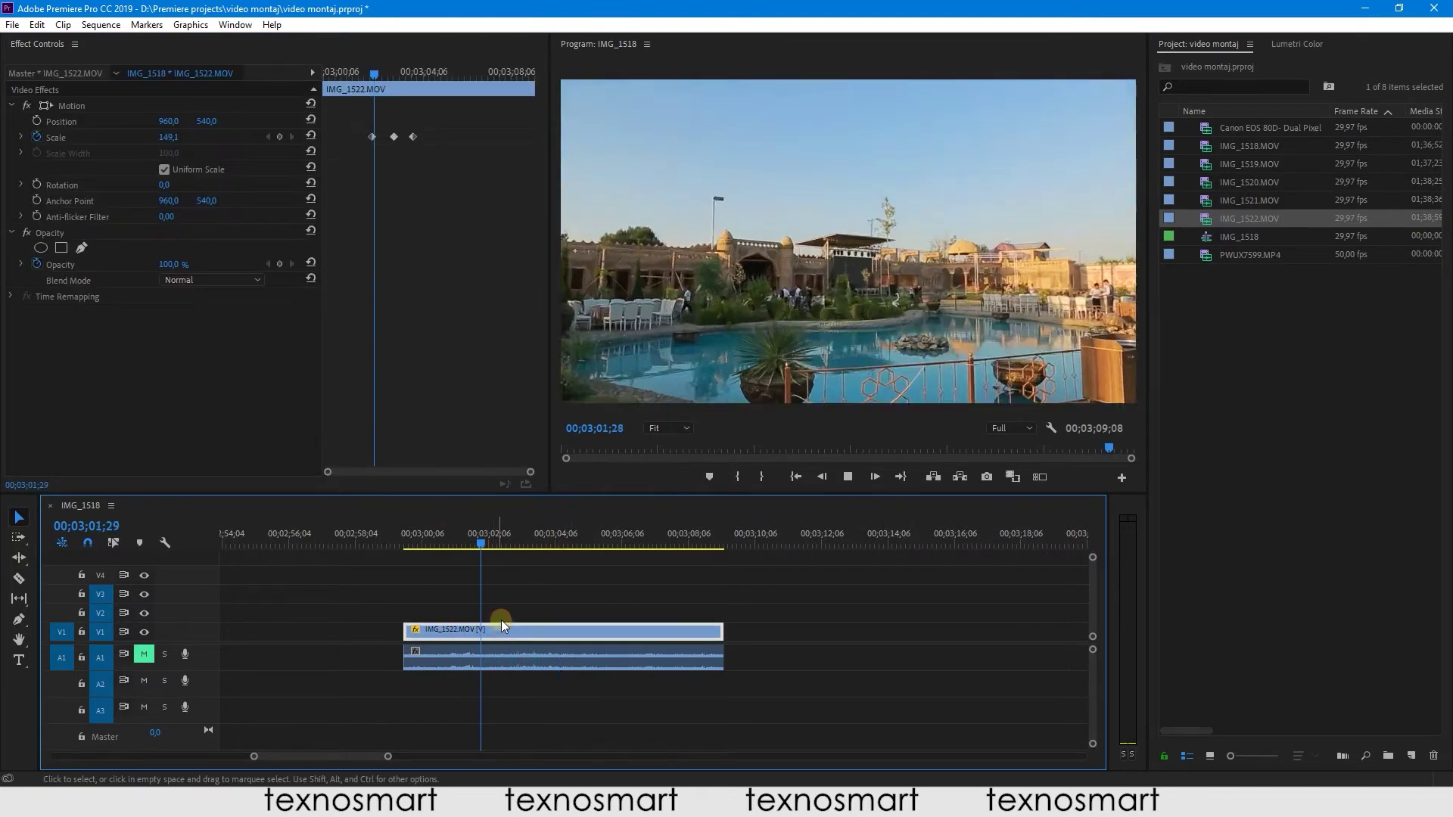
click(566, 585)
drag(548, 543, 538, 631)
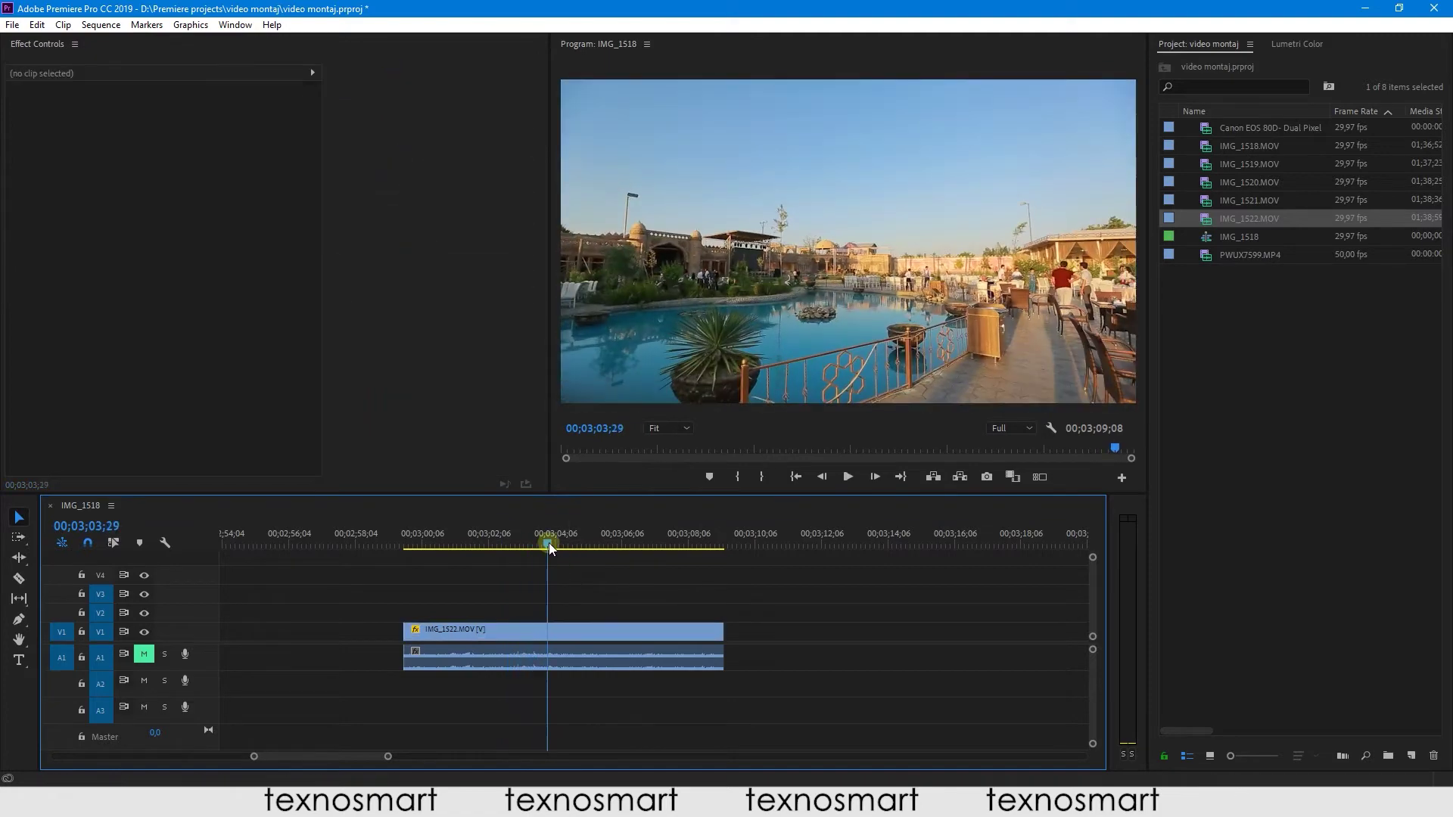
click(538, 632)
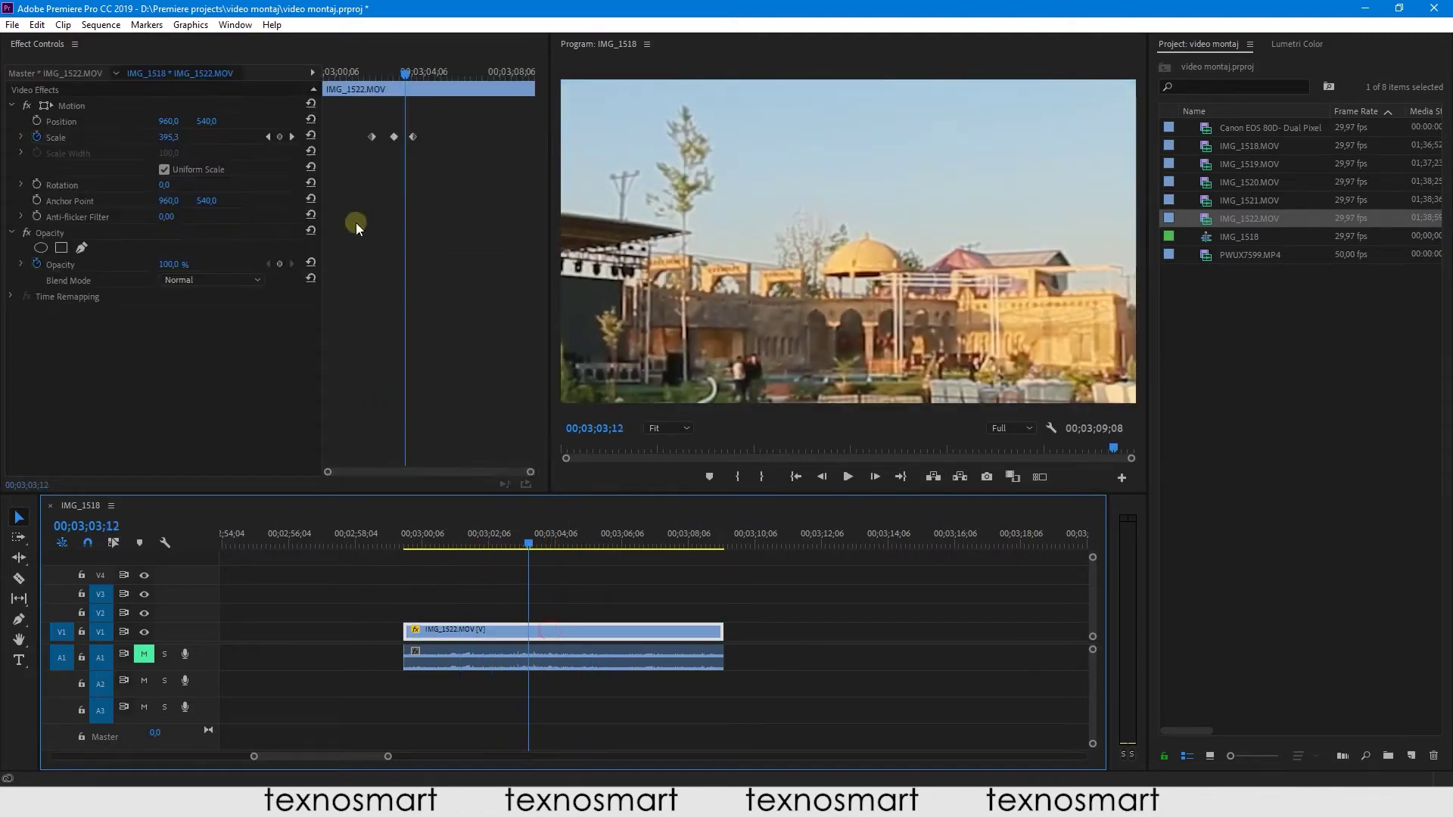
click(361, 169)
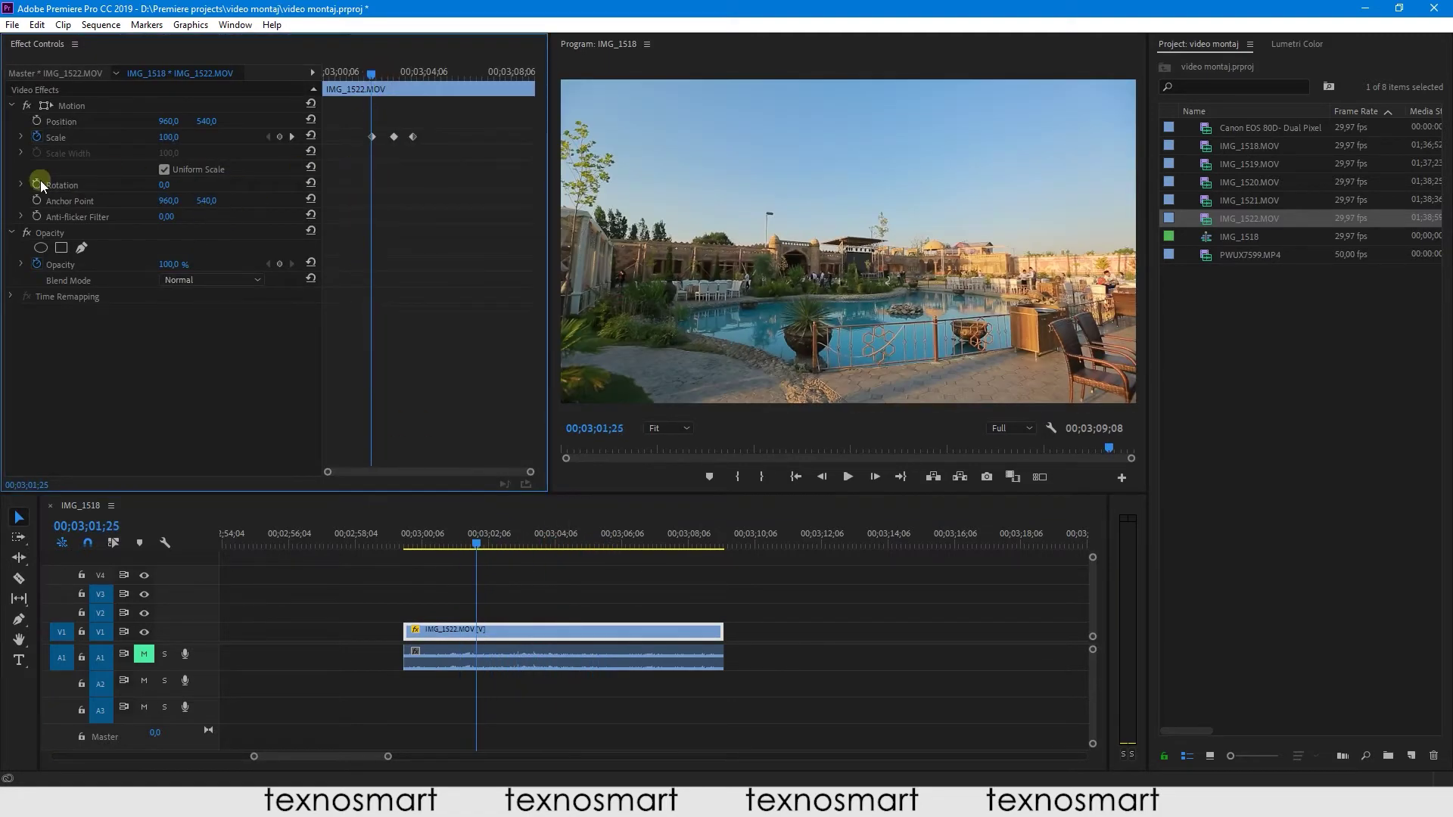
- Animate Rotation with keyframes turning the picture to 359 degrees and back near level
click(40, 183)
drag(372, 76, 418, 76)
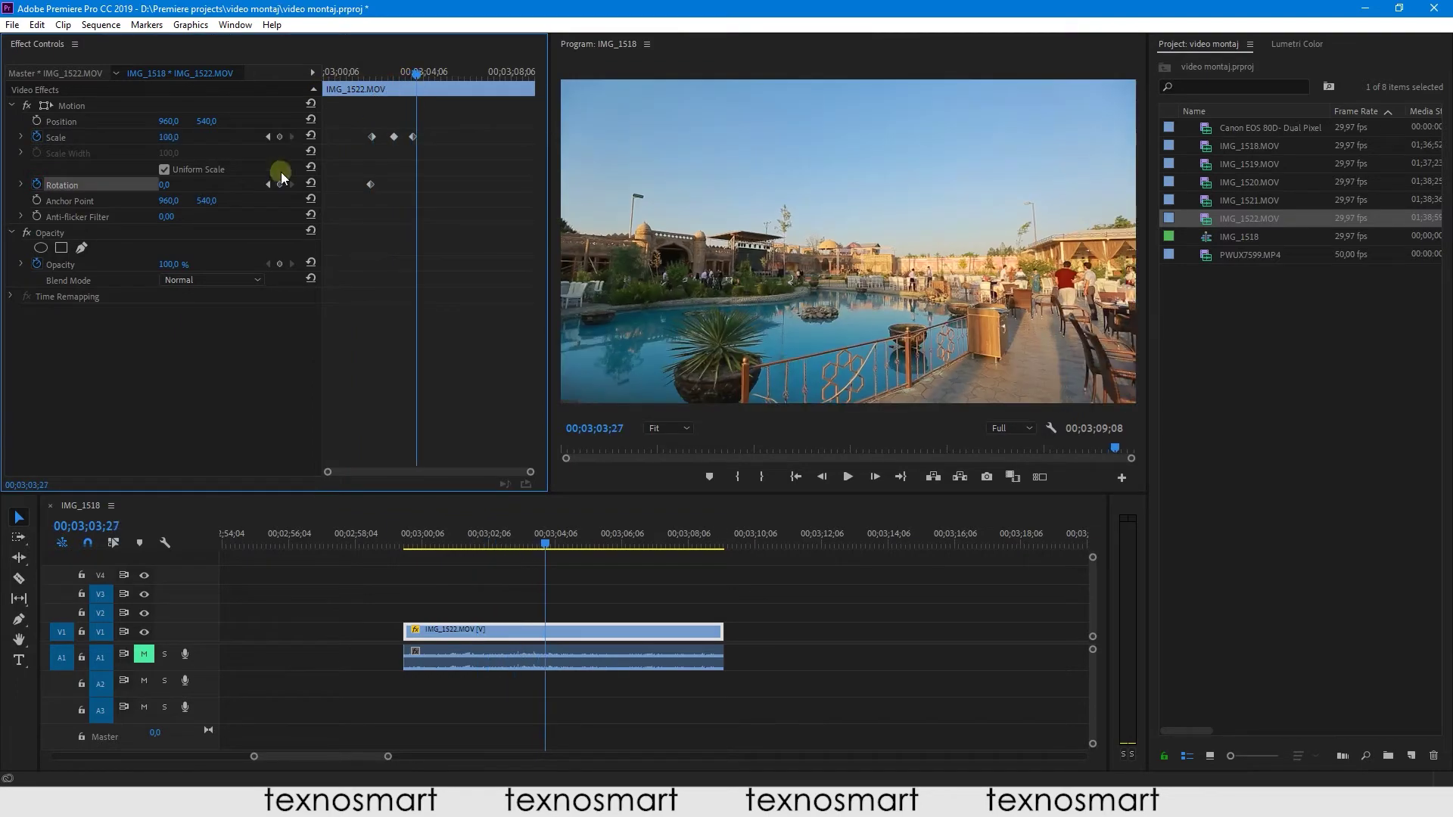
mouse_move(184, 181)
mouse_down()
mouse_move(462, 182)
mouse_move(424, 181)
mouse_up()
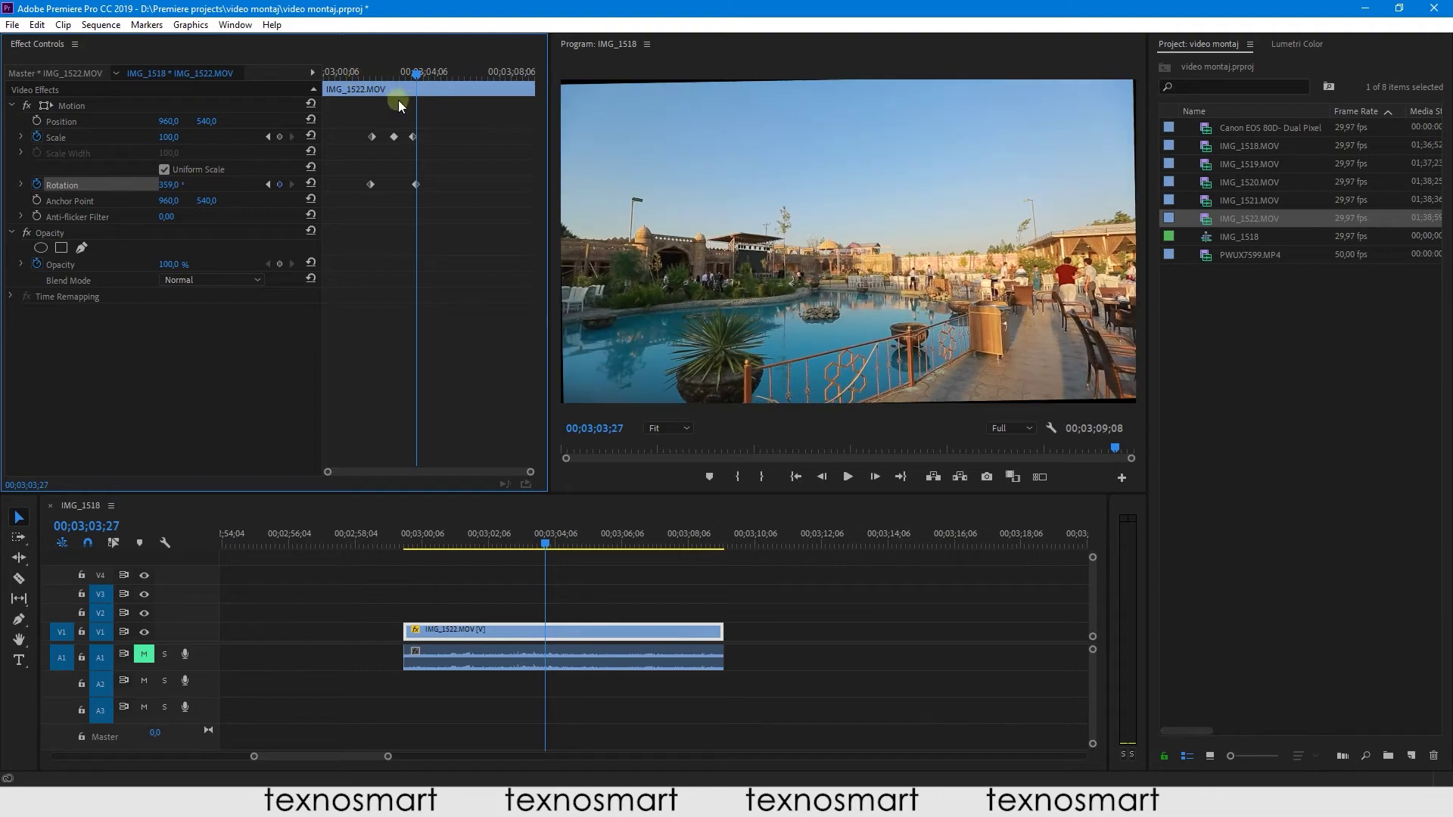
click(468, 76)
click(473, 76)
drag(170, 185, 182, 184)
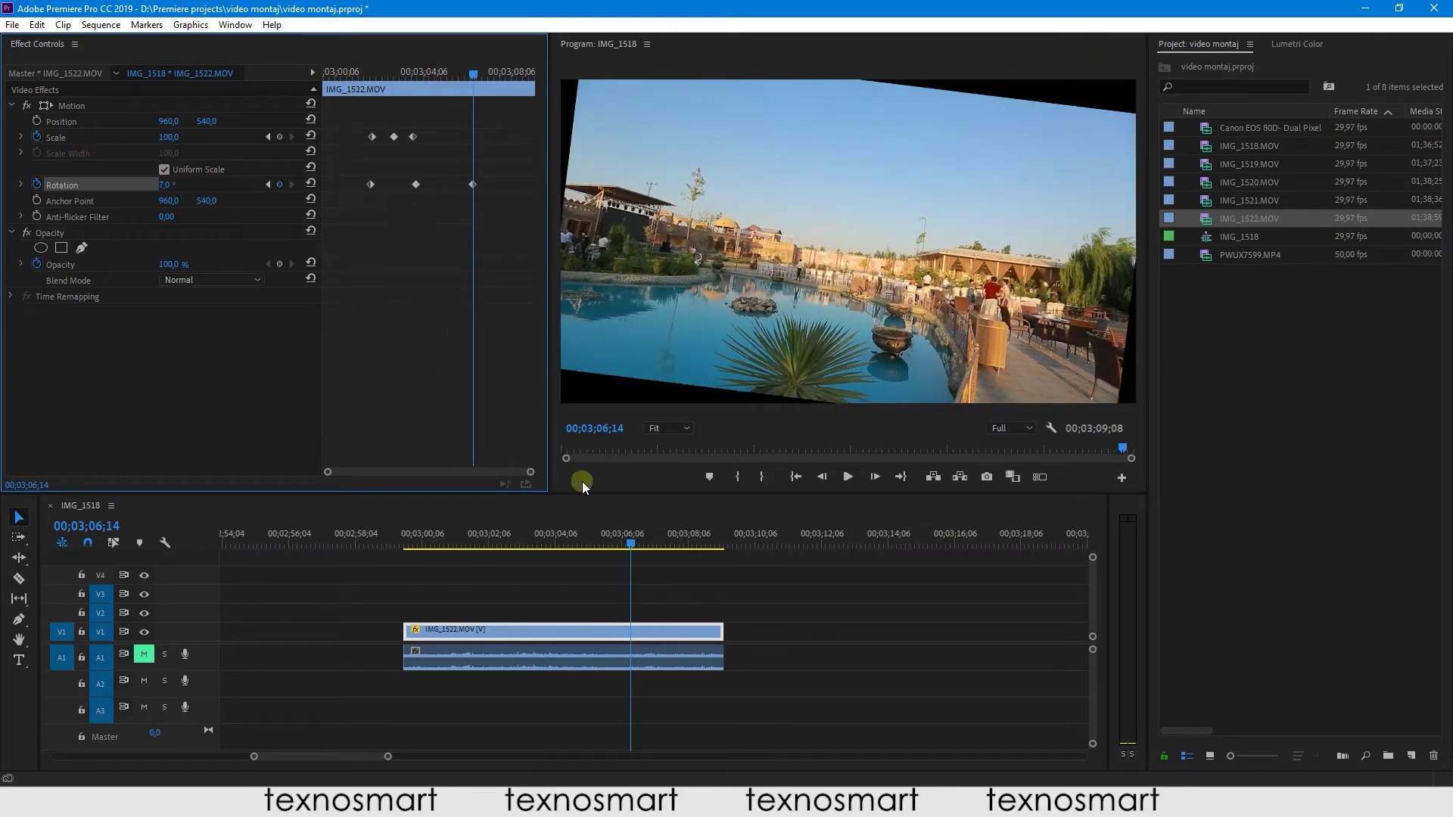
- Play and scrub through the combined zoom and rotation animation
drag(466, 539, 434, 539)
key(space)
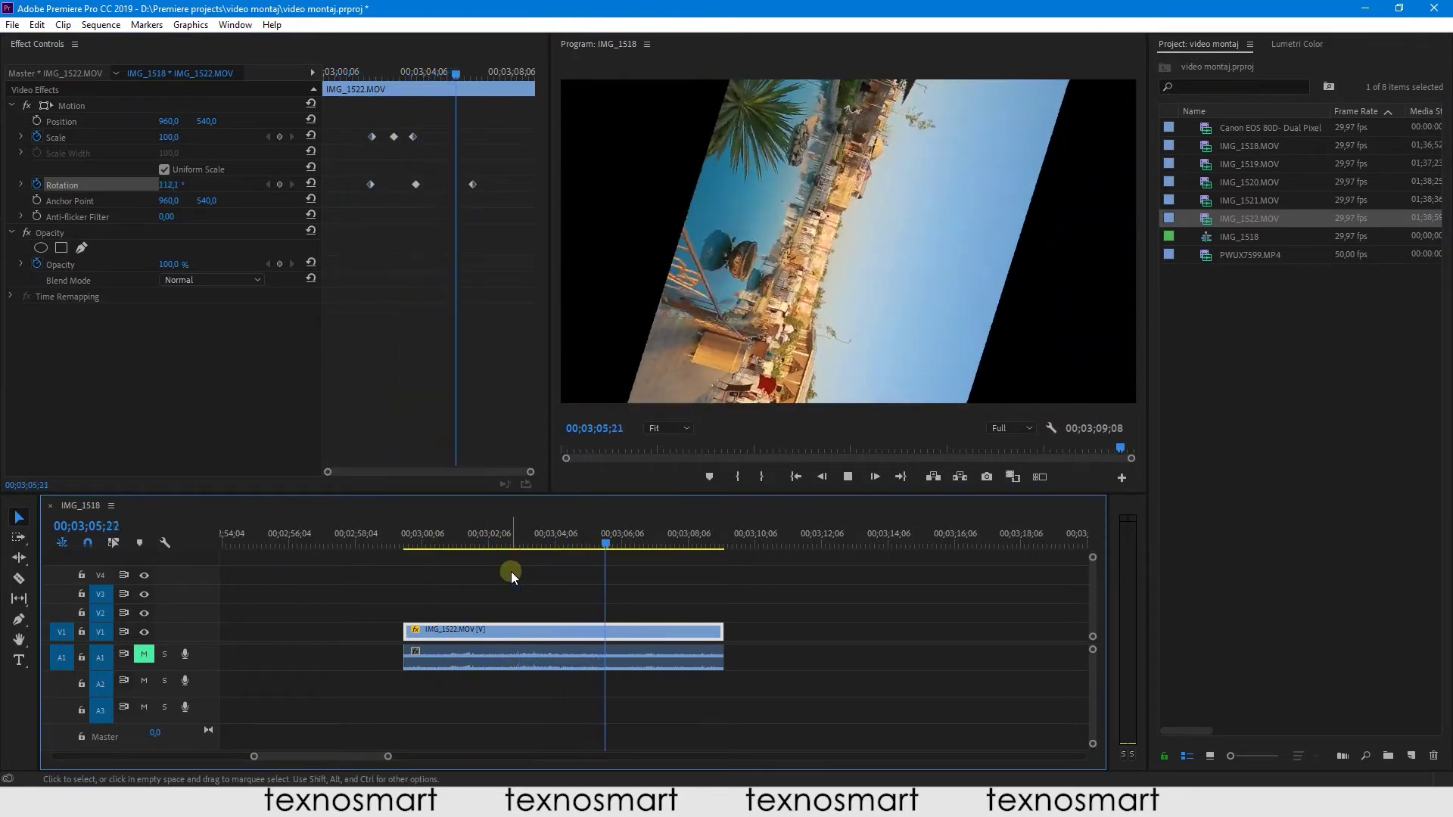
mouse_move(649, 538)
mouse_down()
mouse_move(459, 552)
mouse_move(525, 537)
mouse_up()
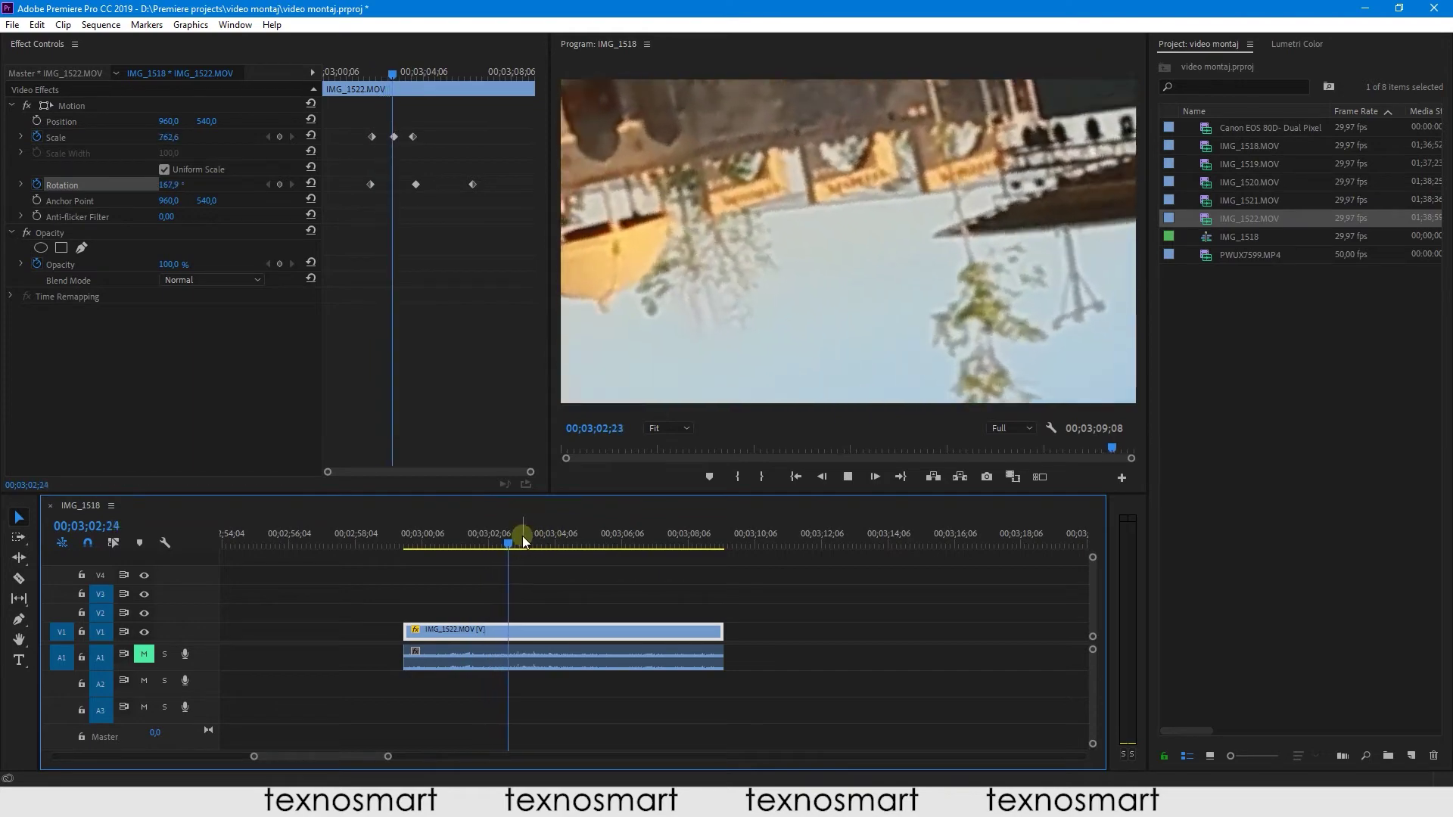
key(space)
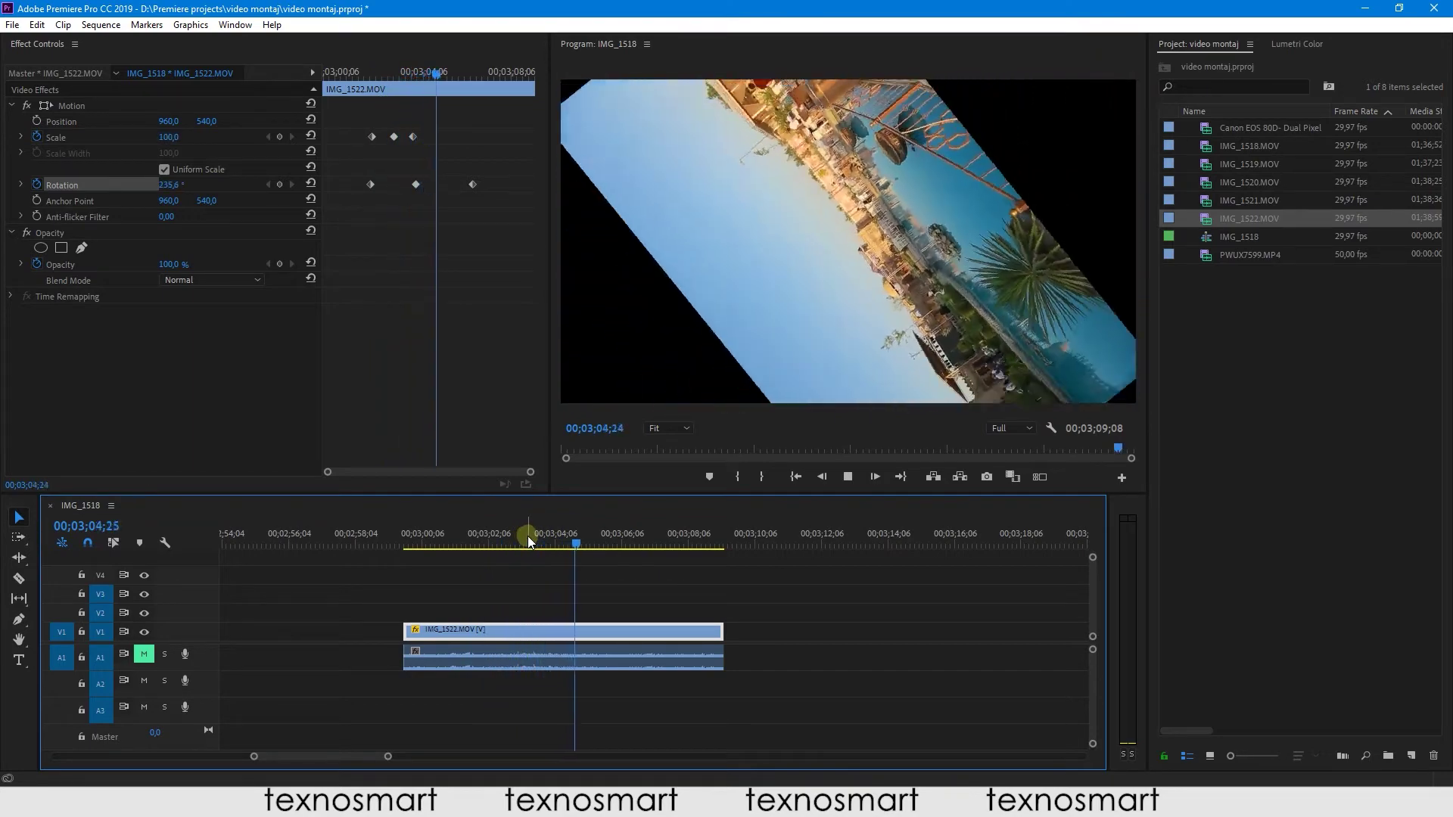
mouse_move(612, 543)
mouse_down()
mouse_move(475, 552)
mouse_move(541, 569)
mouse_up()
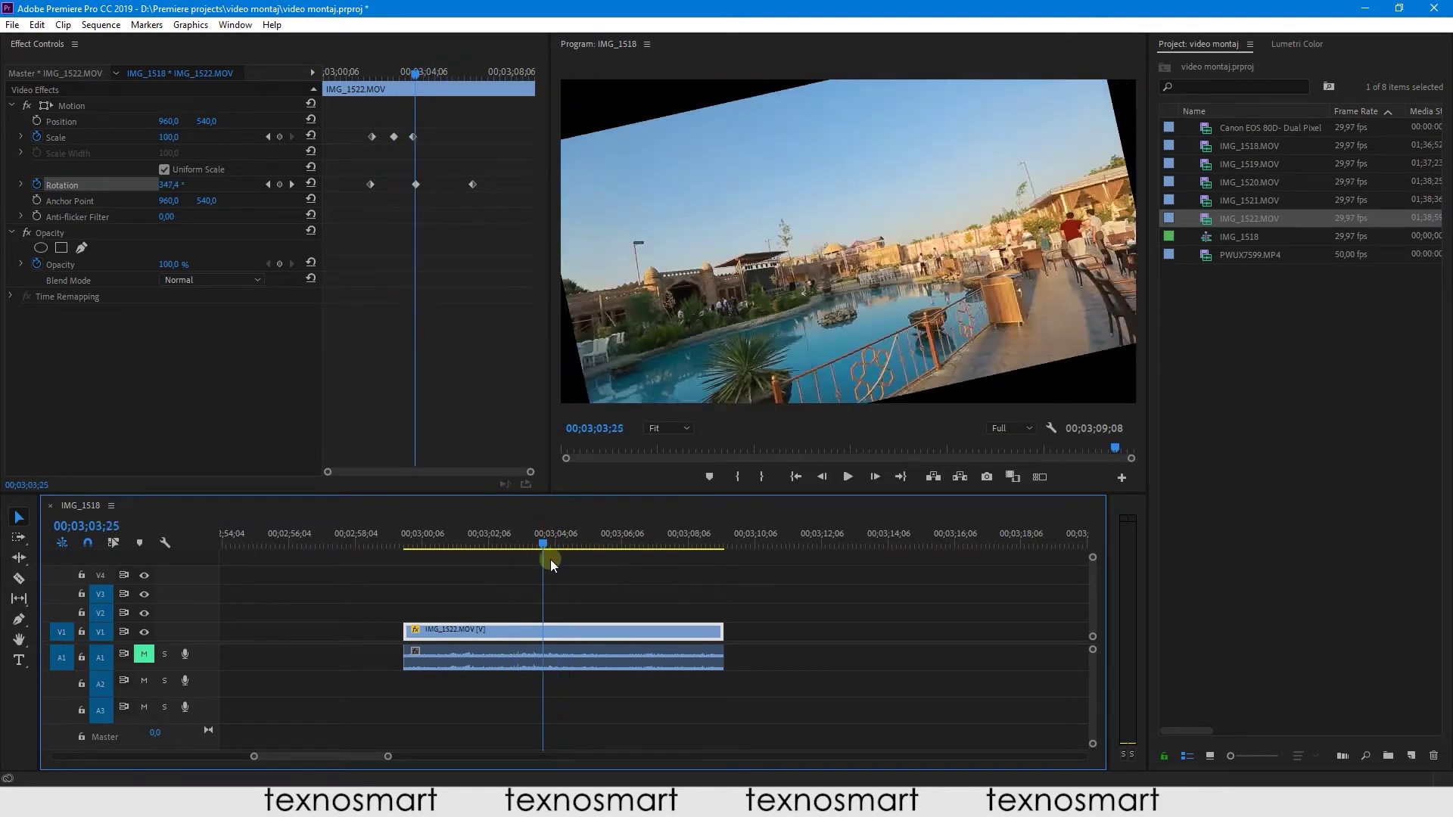
drag(541, 569, 552, 564)
- Delete the IMG_1522 video and audio clips from the timeline
drag(490, 591, 533, 678)
mouse_move(553, 537)
mouse_down()
mouse_move(536, 571)
mouse_move(578, 583)
mouse_move(546, 624)
mouse_up()
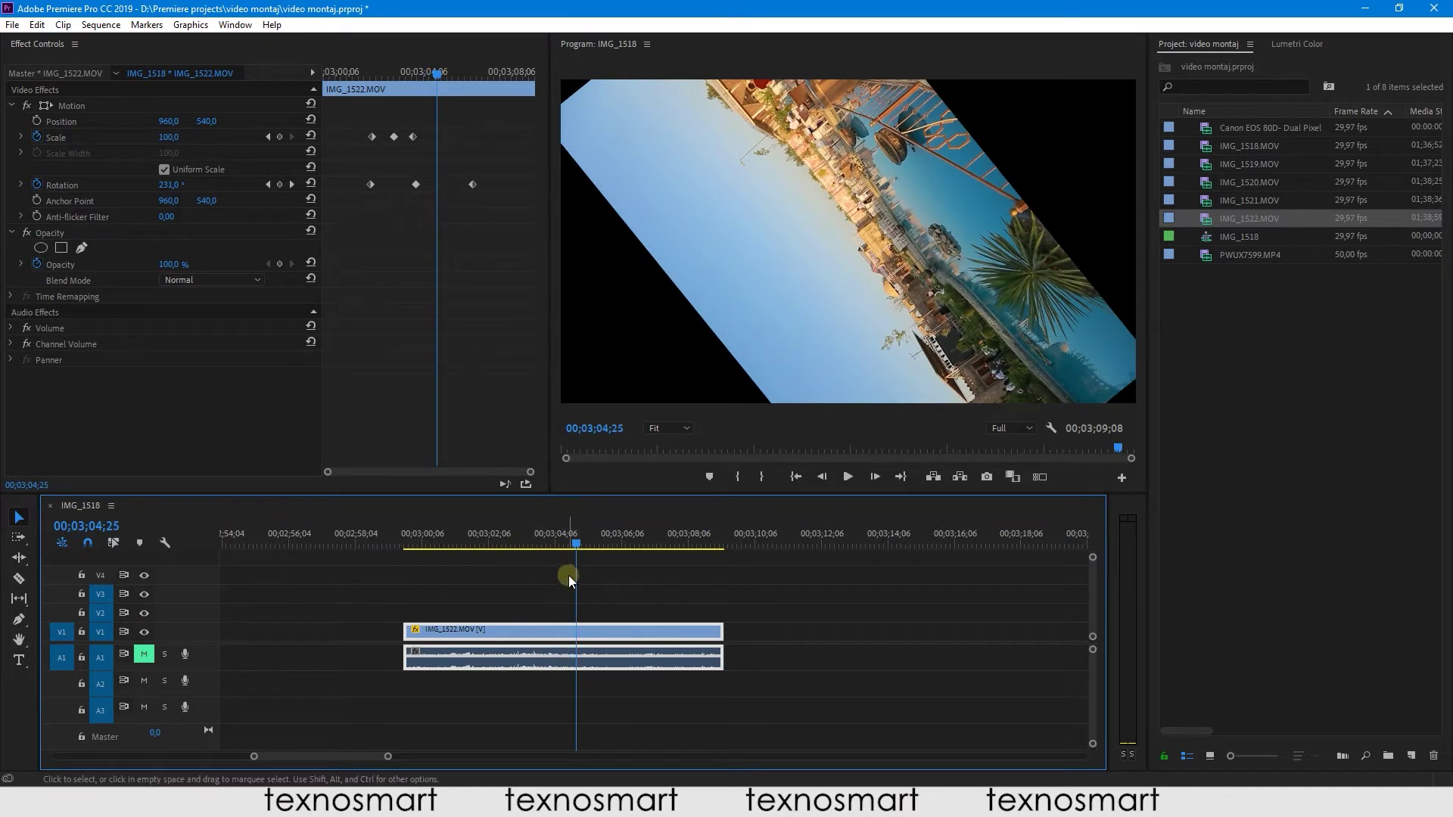
key(Delete)
- Drop the 1-4.jpeg photo onto track V1 at 00;03;02;16
drag(574, 543, 511, 543)
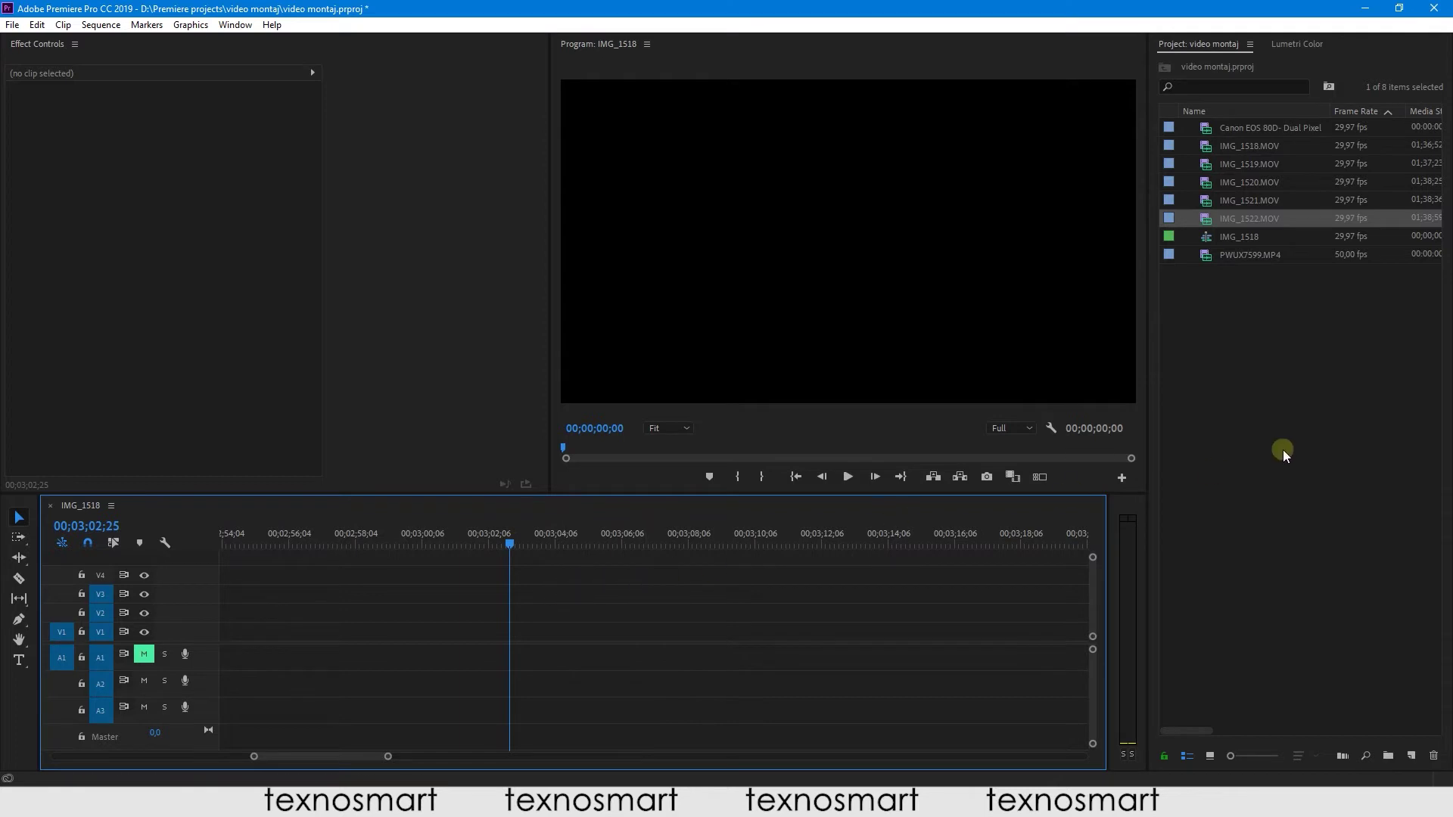
drag(514, 548, 500, 546)
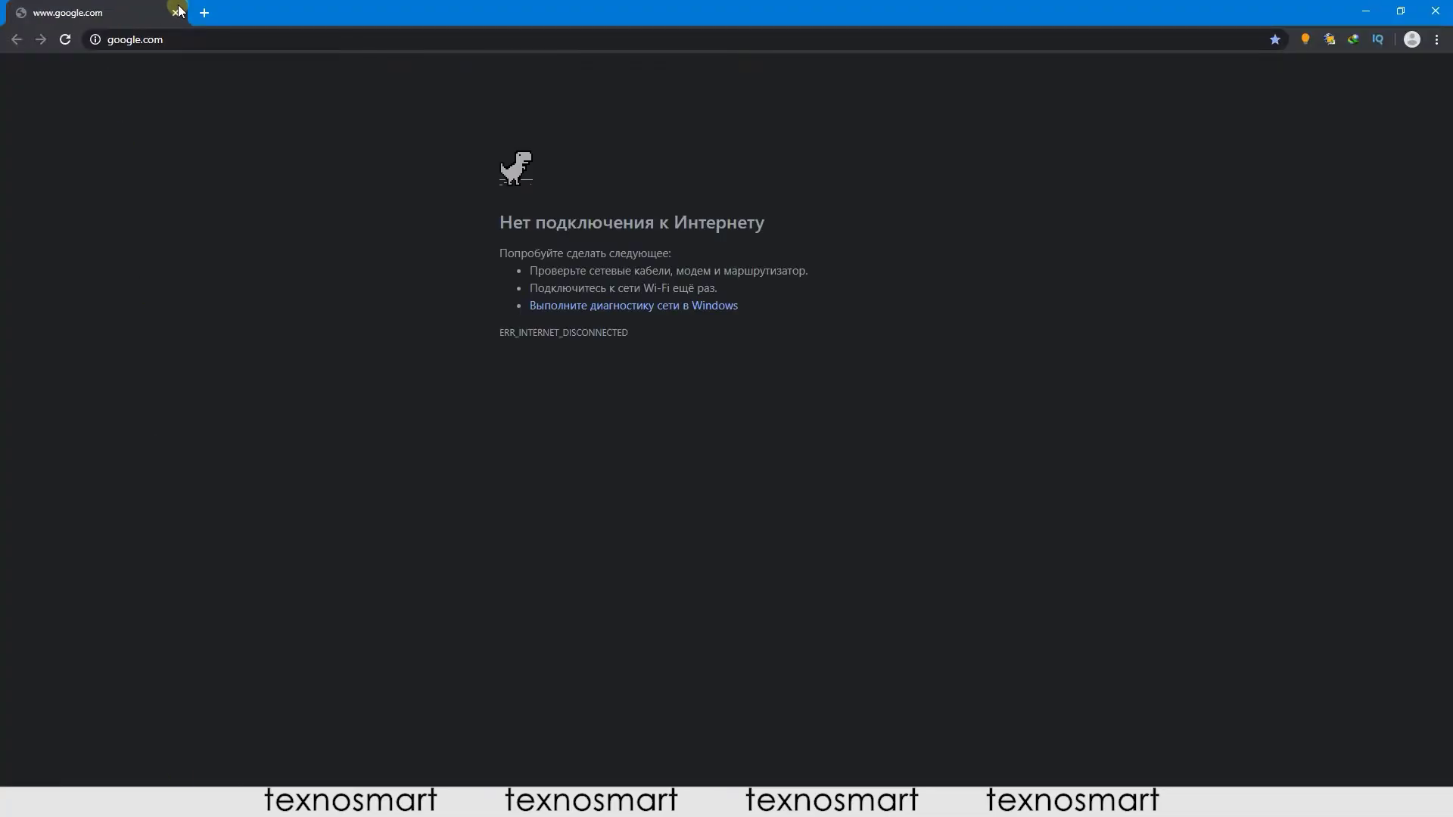
drag(1206, 135, 551, 612)
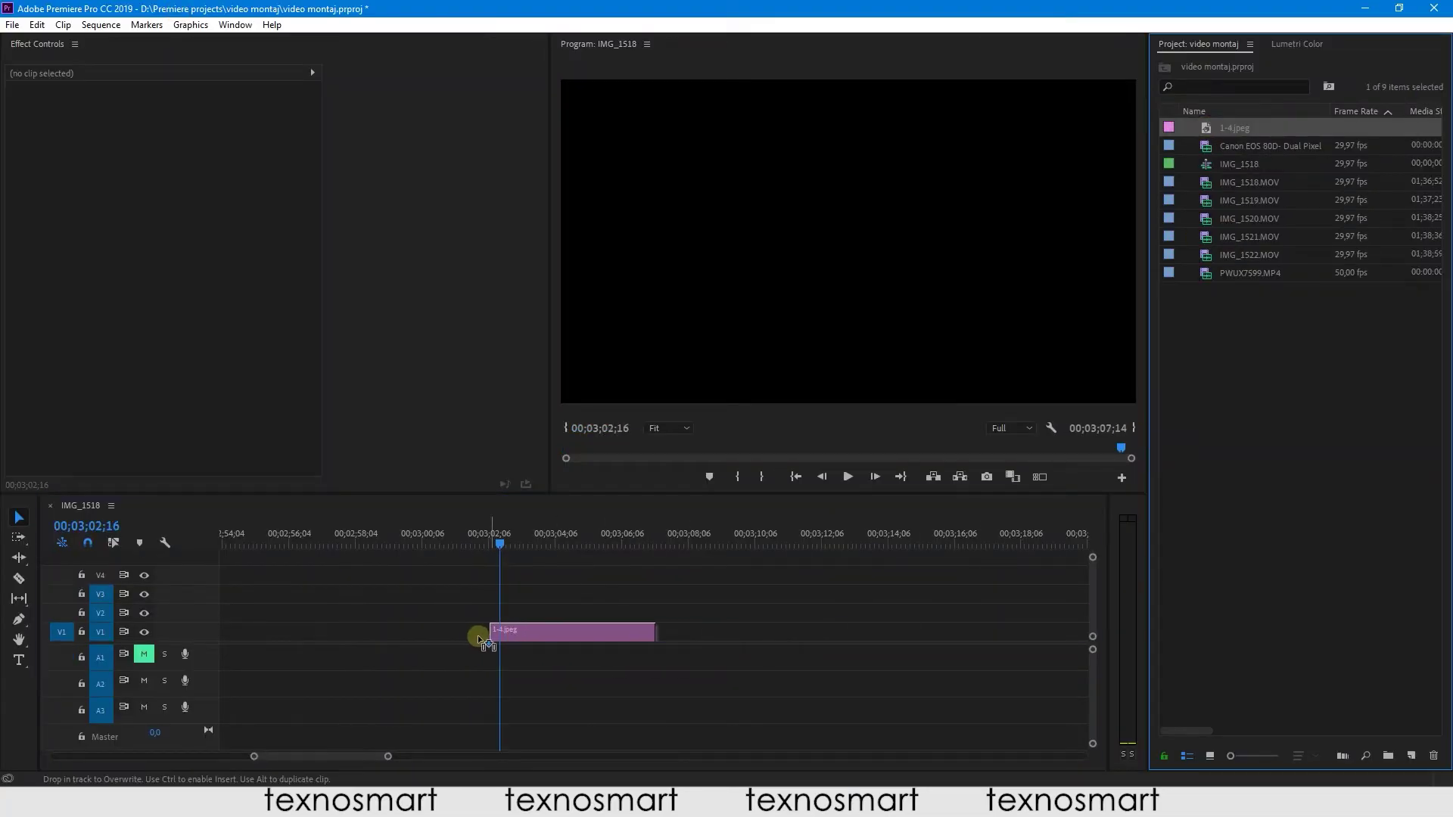
- Shrink the 1-4.jpeg photo's Motion Scale from 100 down to 63
click(534, 631)
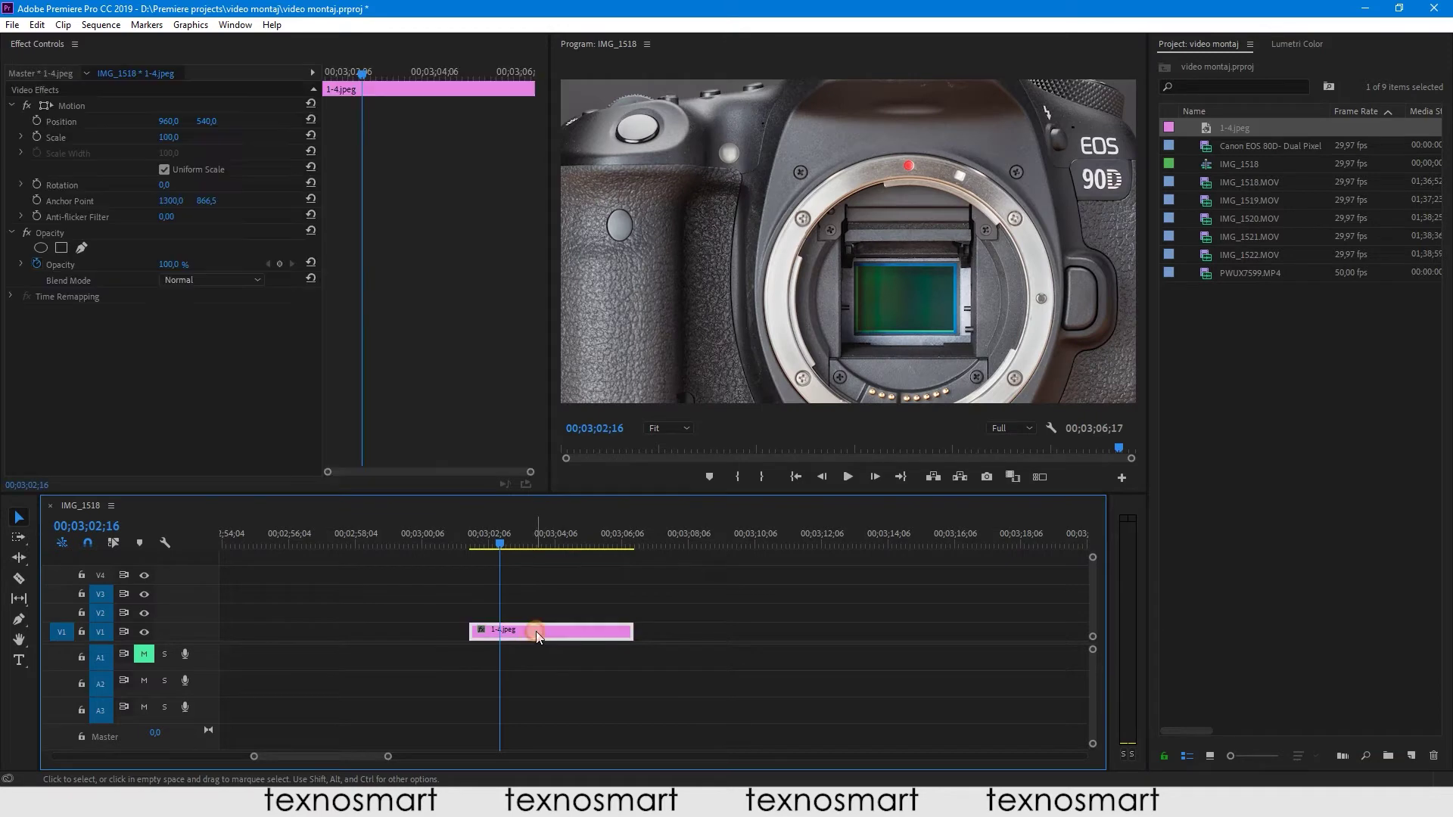
click(535, 540)
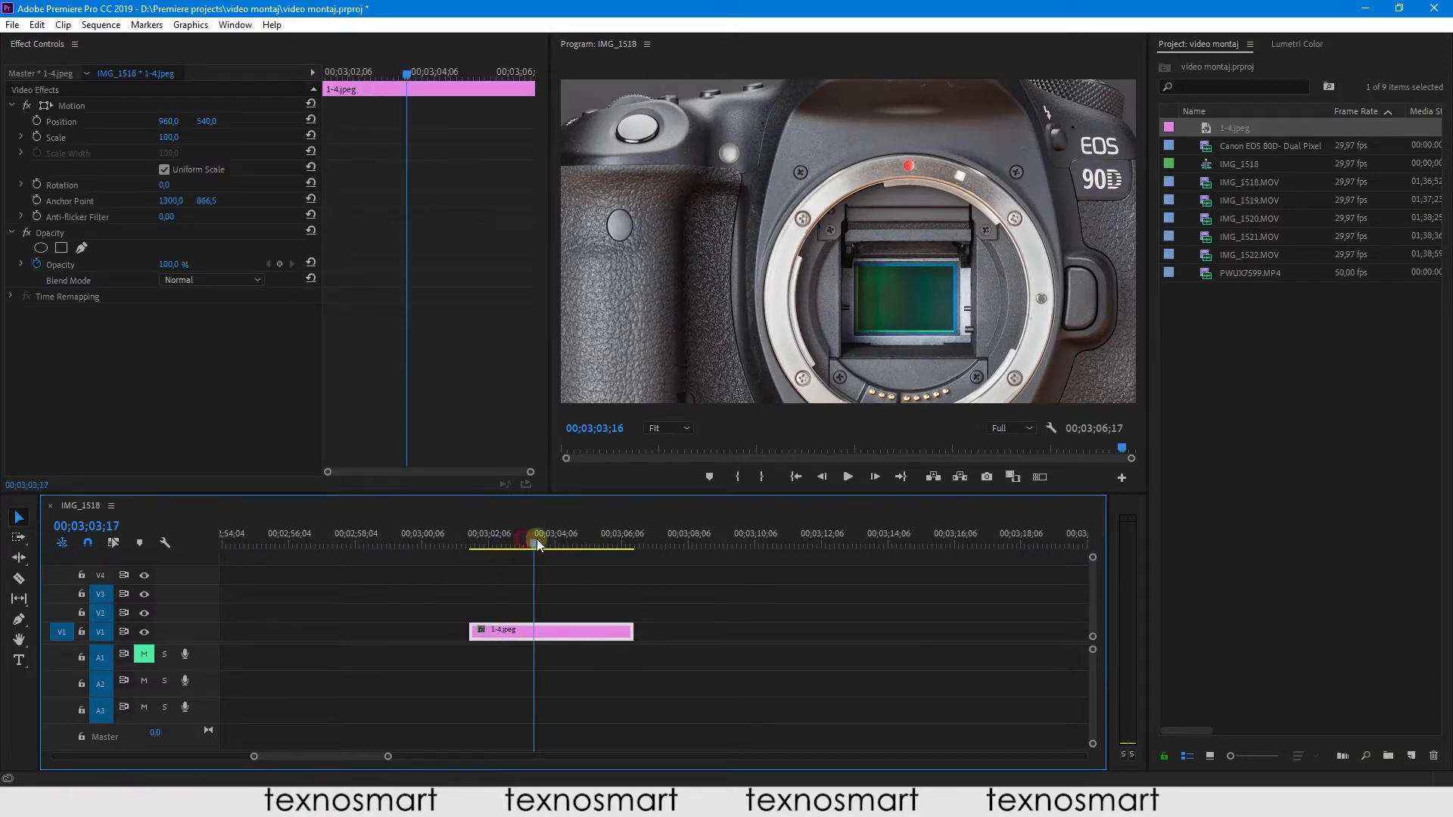
click(161, 106)
drag(167, 137, 143, 137)
click(713, 204)
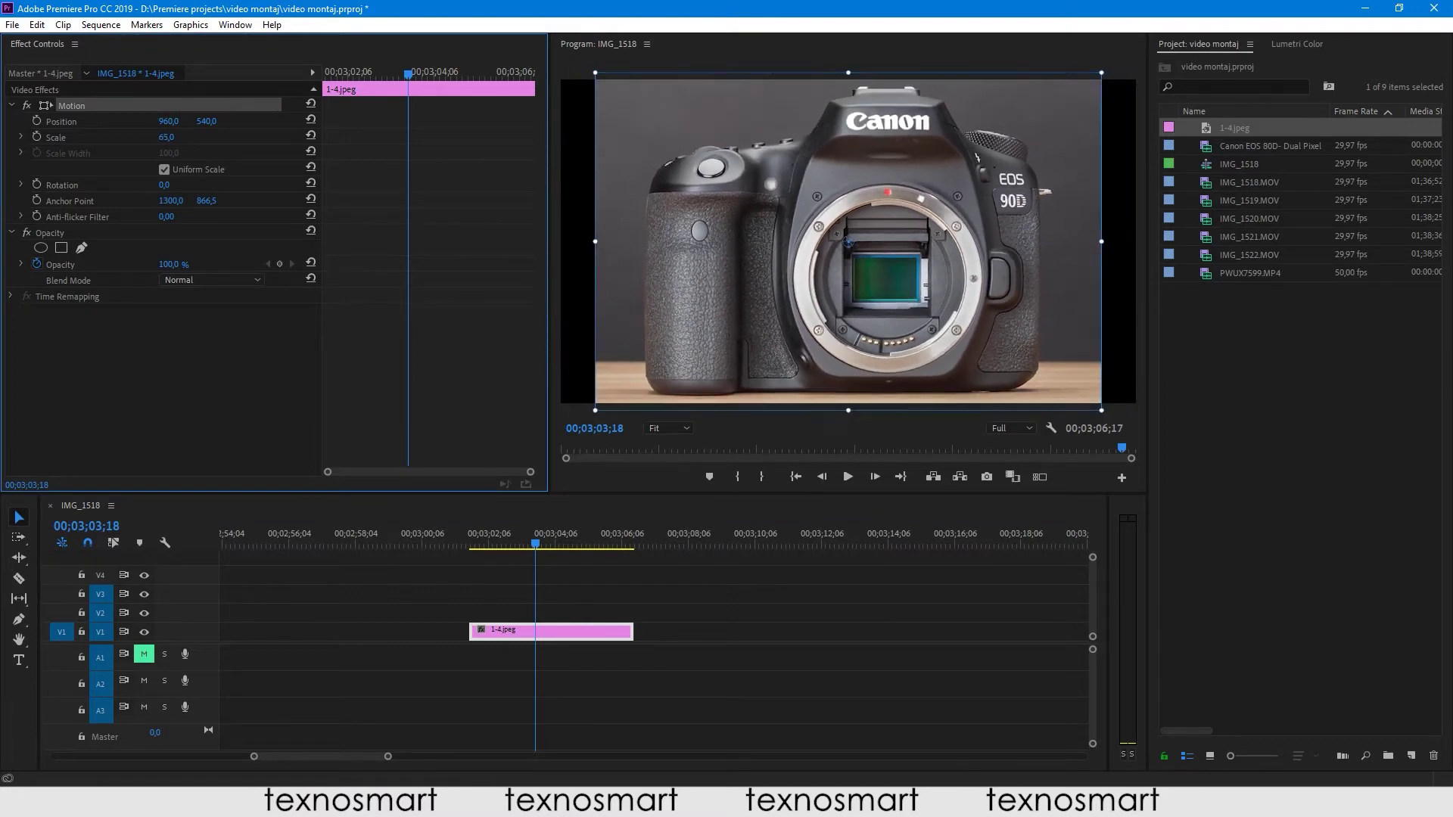
drag(599, 242, 603, 244)
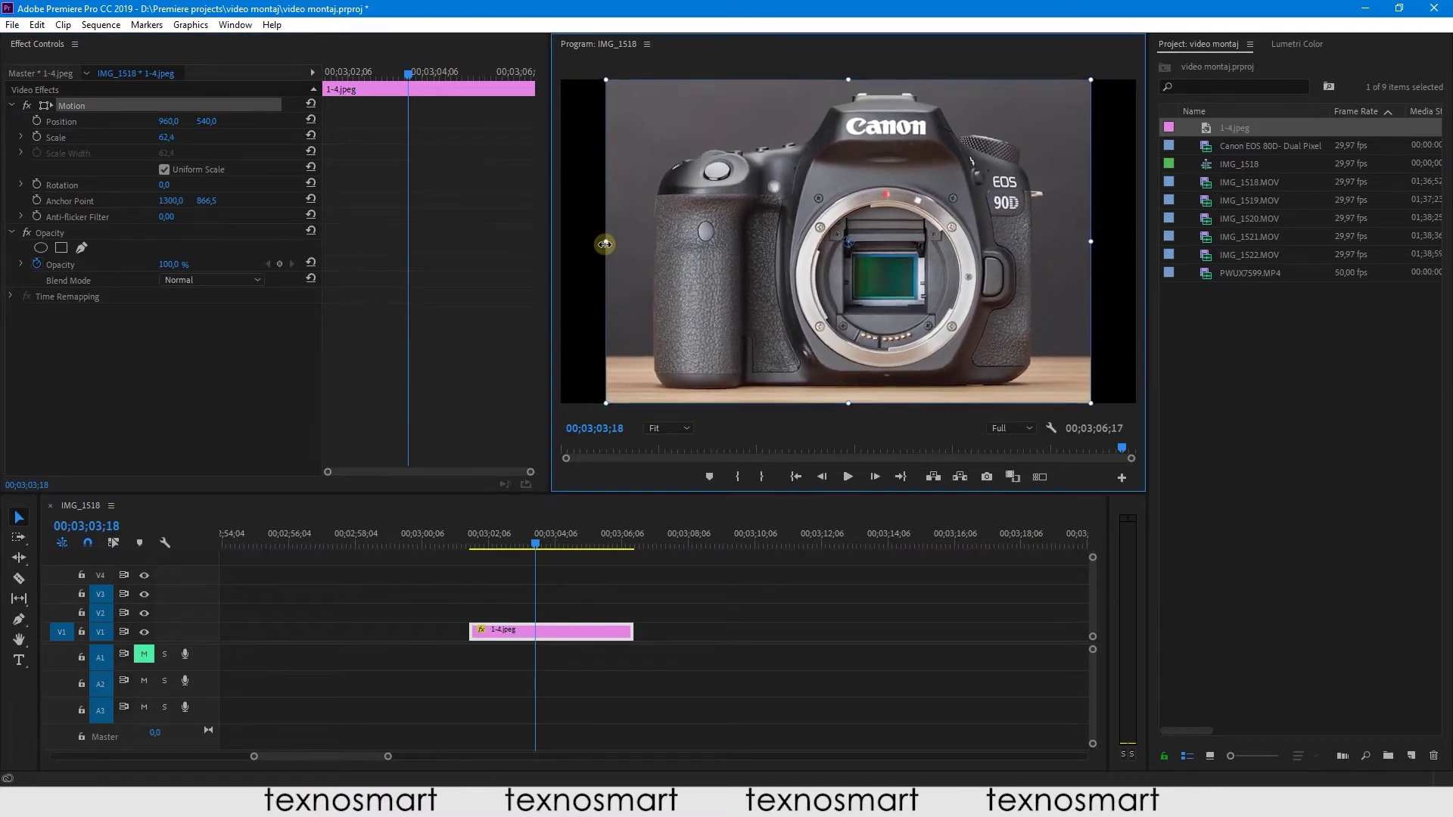
- Return to the photo's start and set its first Scale keyframe at 63
drag(537, 546, 498, 543)
click(535, 637)
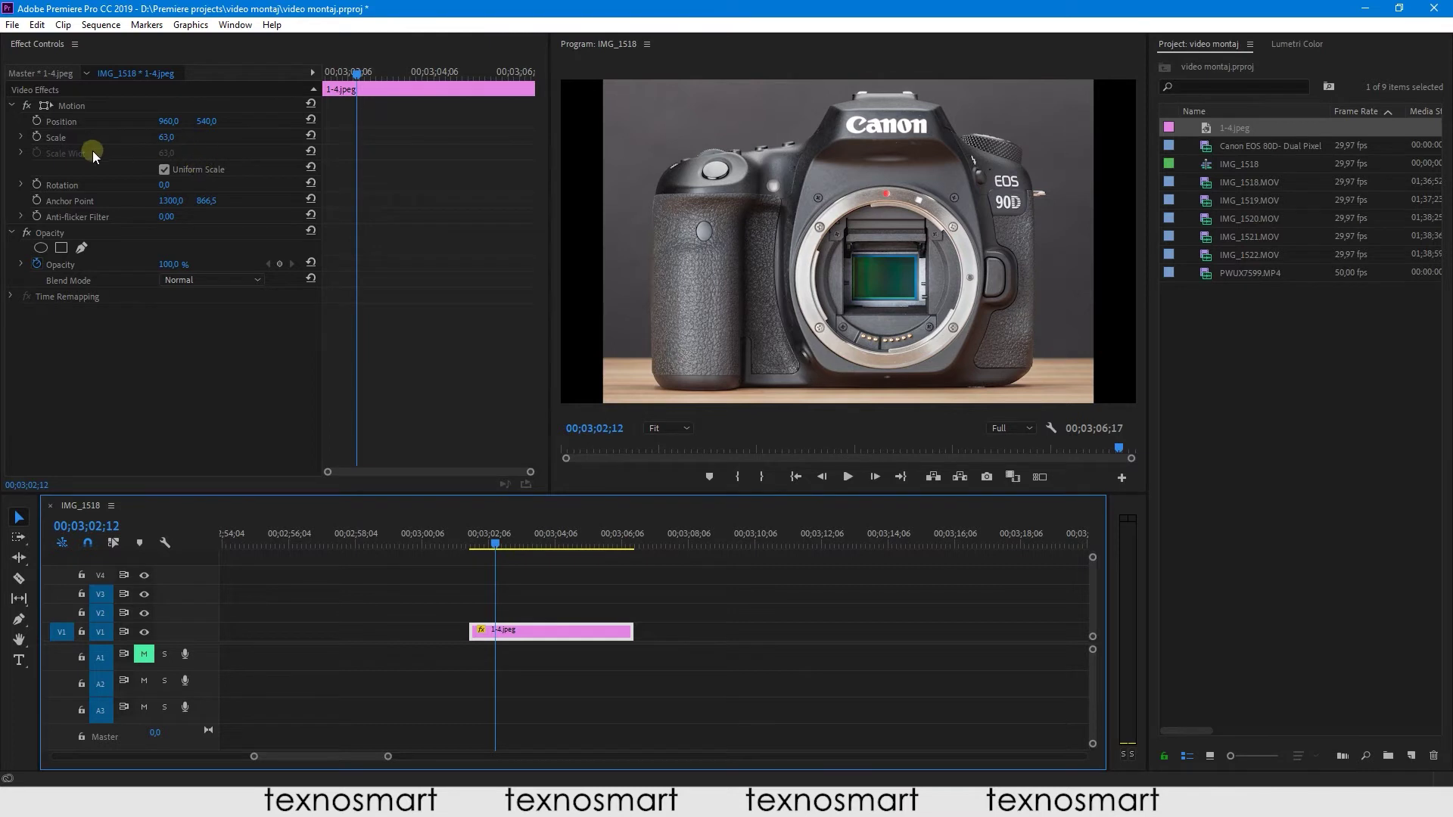
click(37, 137)
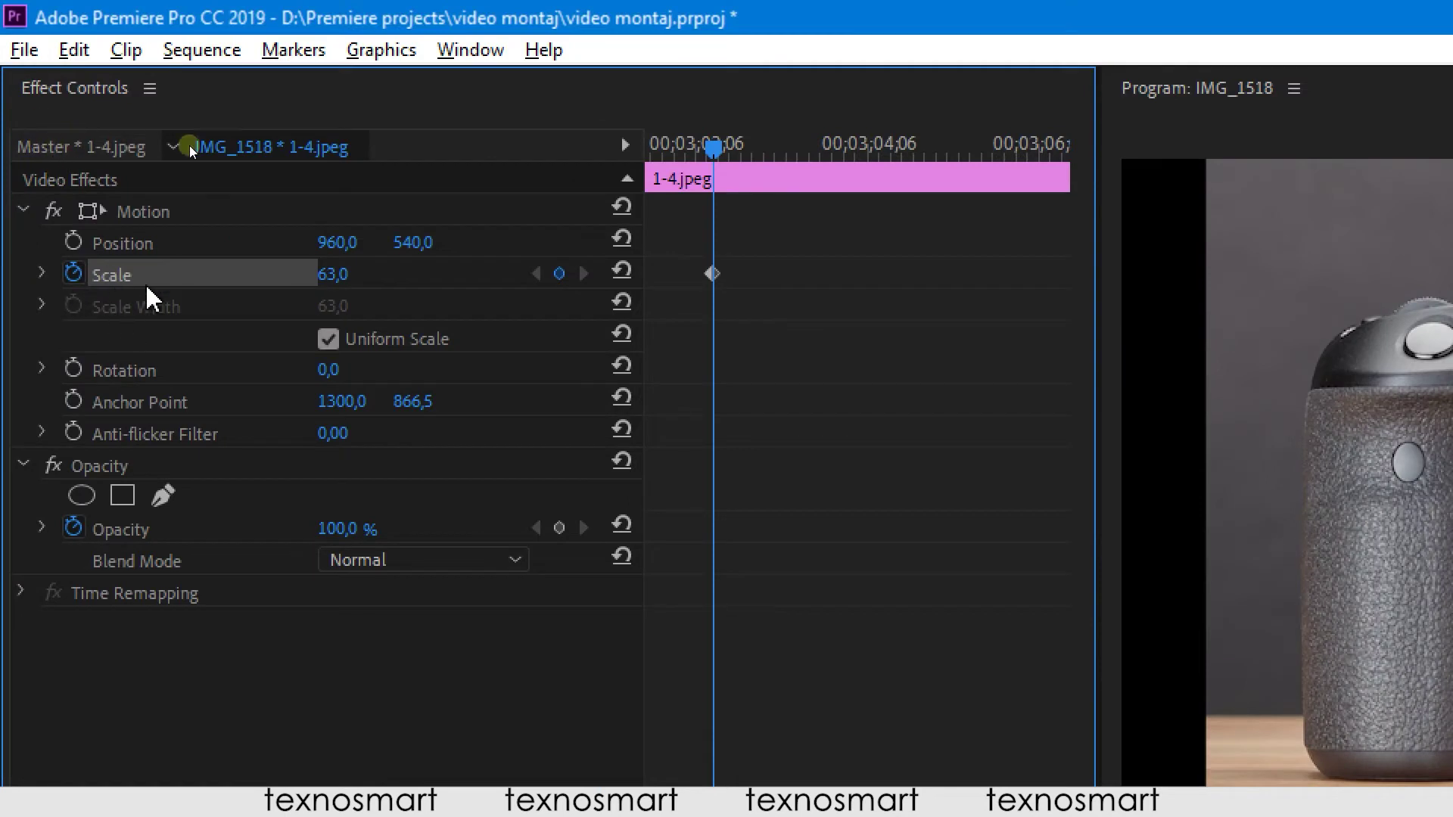
- Add a later Scale keyframe at 42 and play back the zoom-out
drag(715, 150, 823, 172)
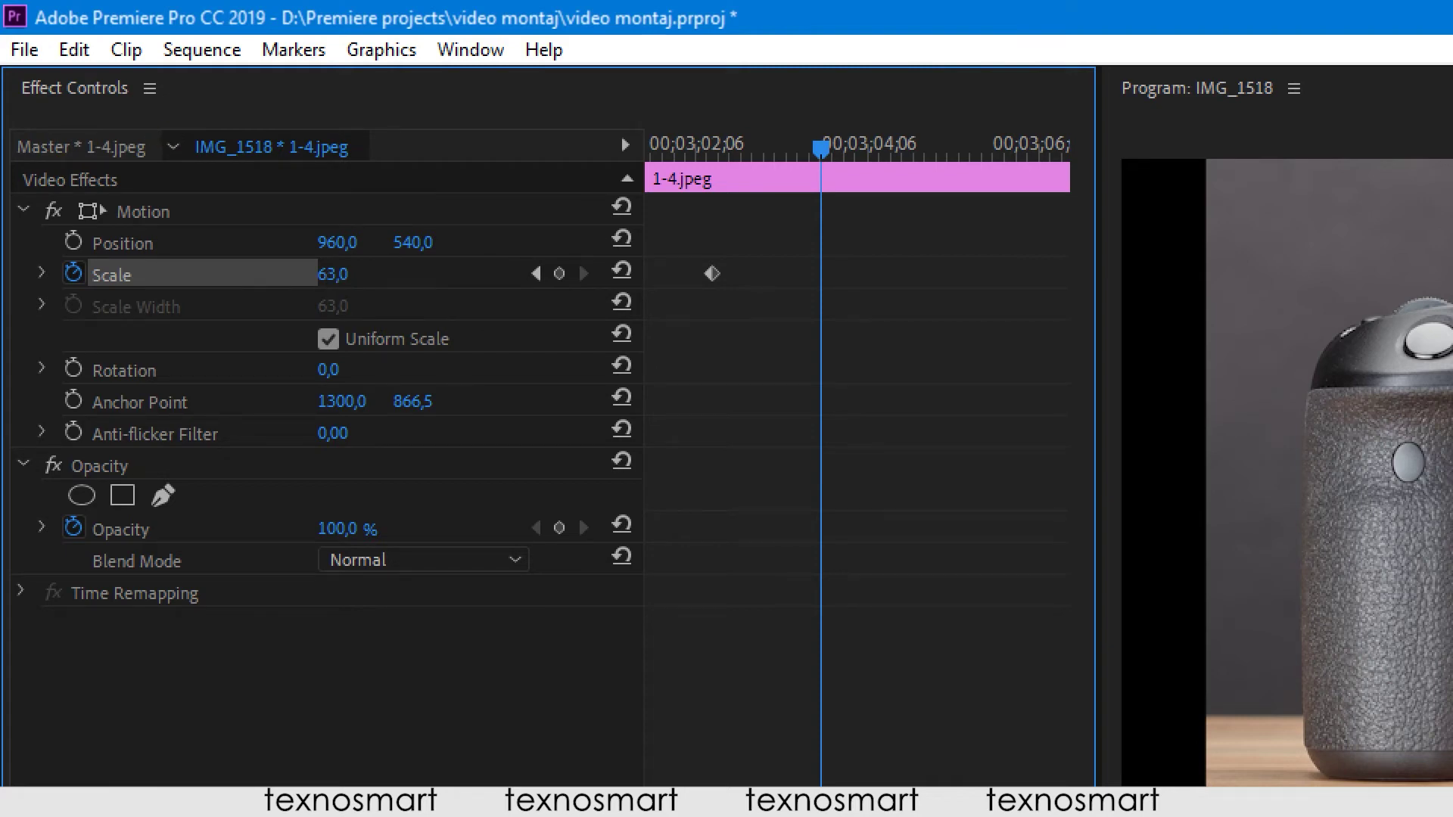
drag(335, 284, 320, 284)
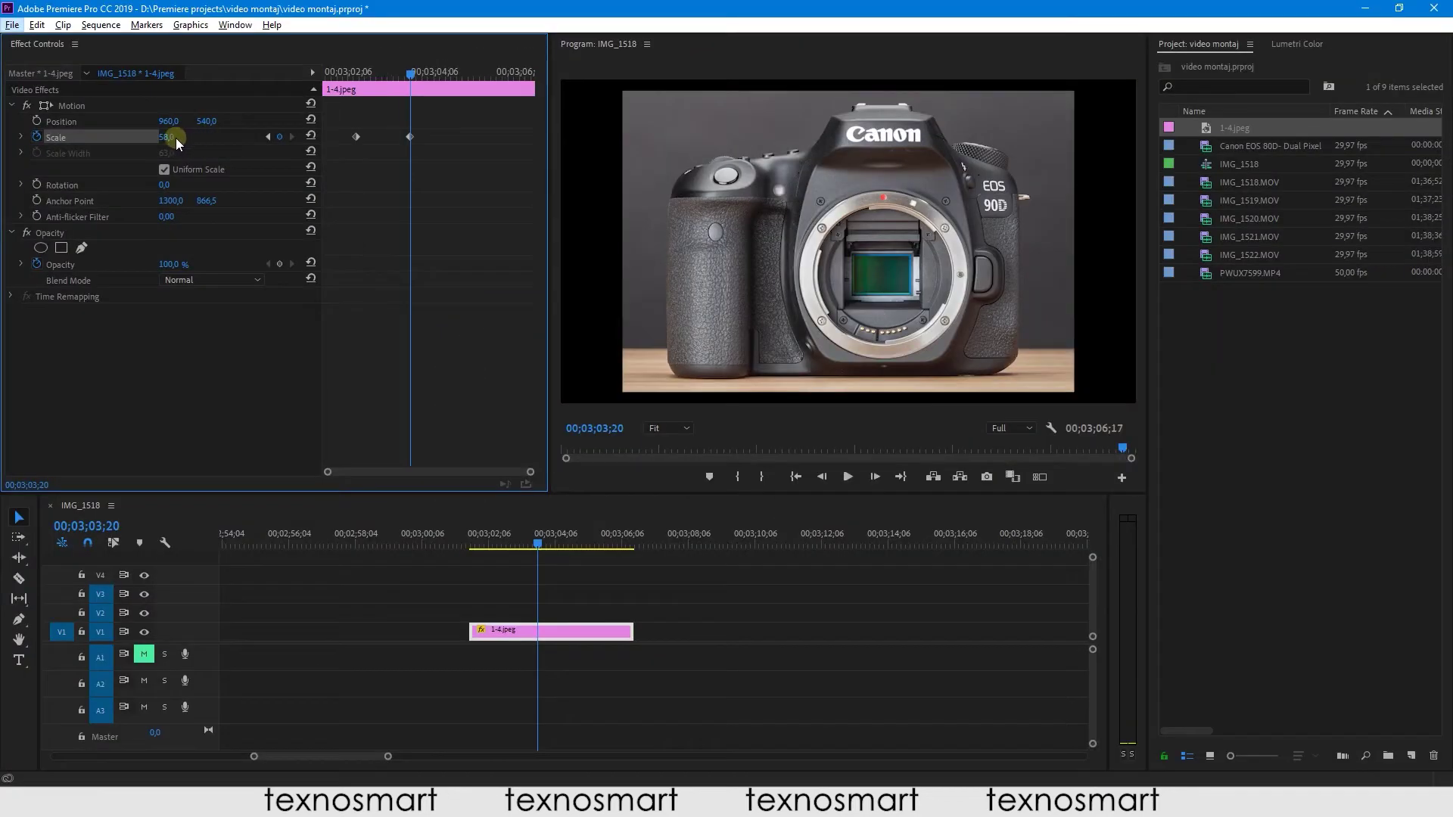
mouse_move(176, 138)
mouse_down()
mouse_move(147, 138)
mouse_move(389, 371)
mouse_up()
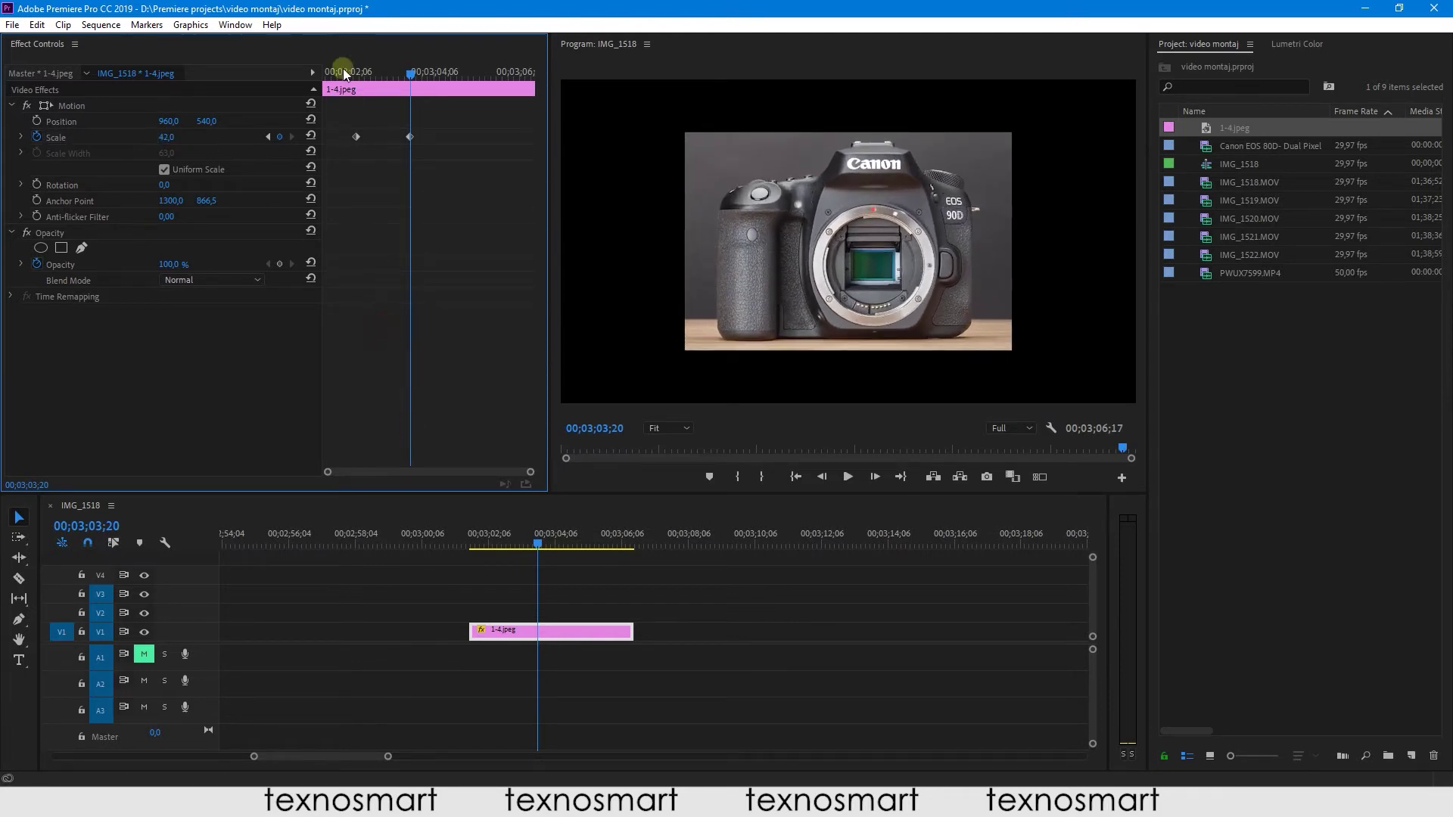
click(333, 69)
key(space)
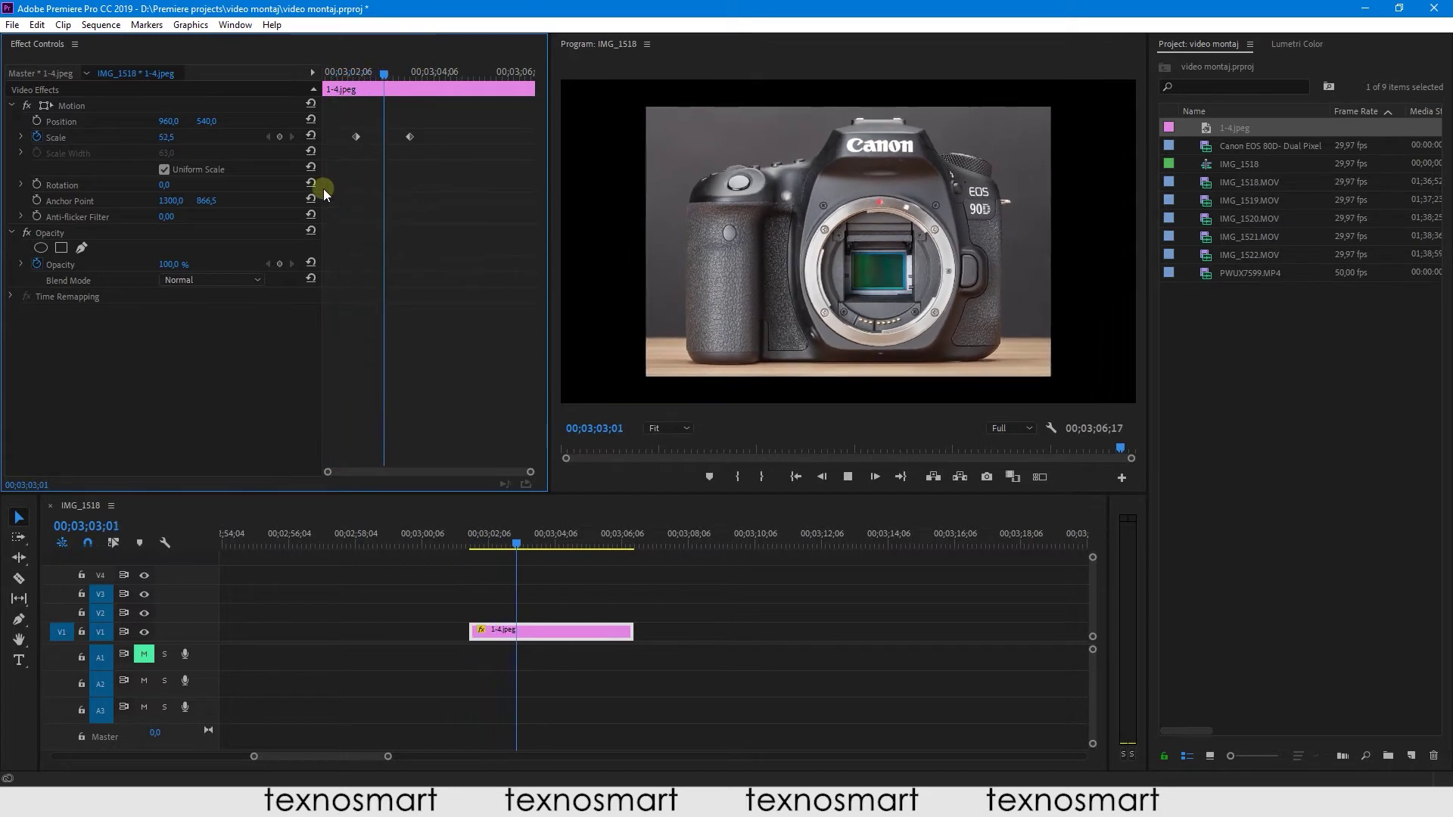
key(space)
- Adjust the Scale keyframe timing and replay the animation to check it
drag(355, 137, 391, 137)
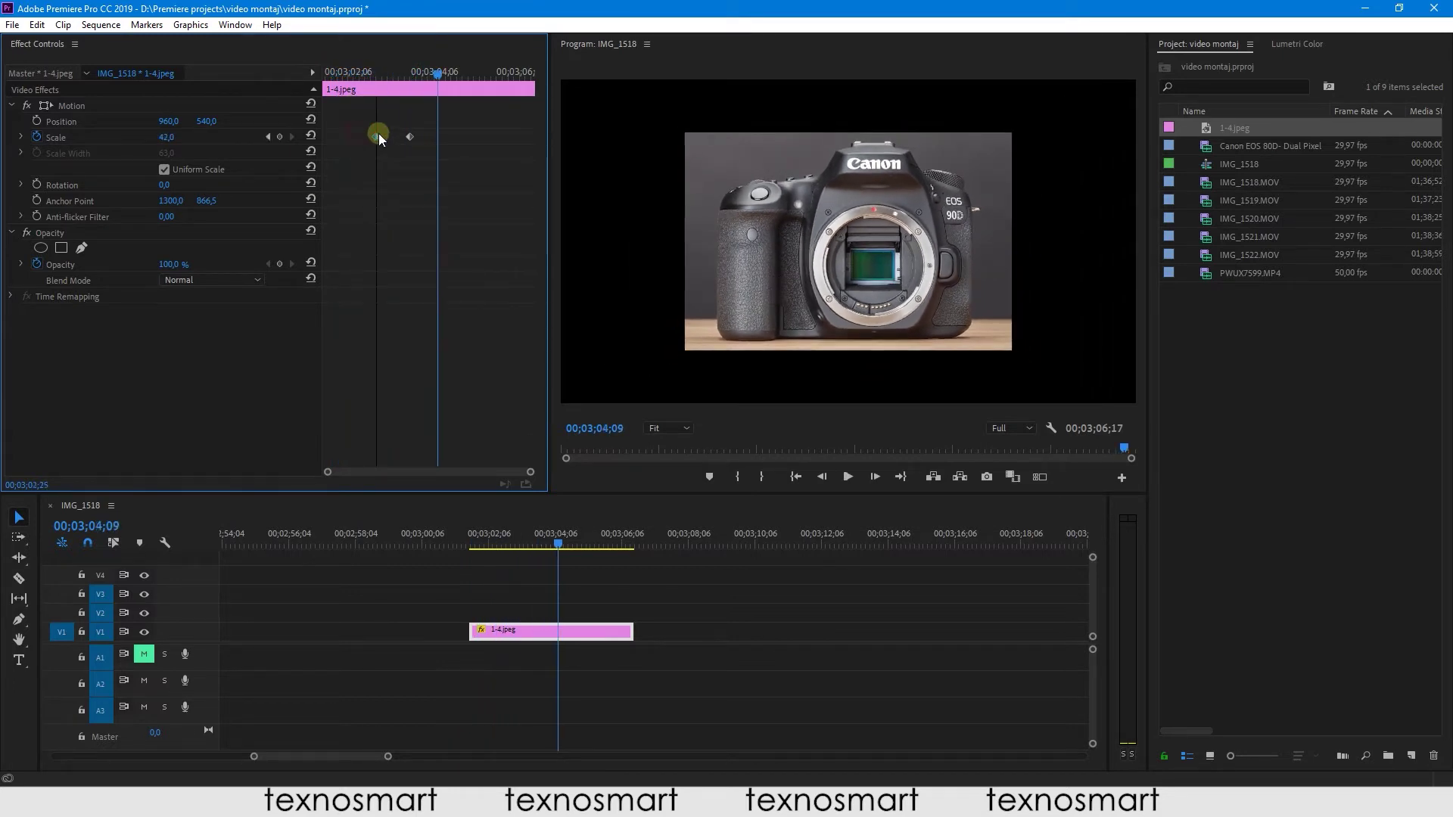
click(381, 75)
key(space)
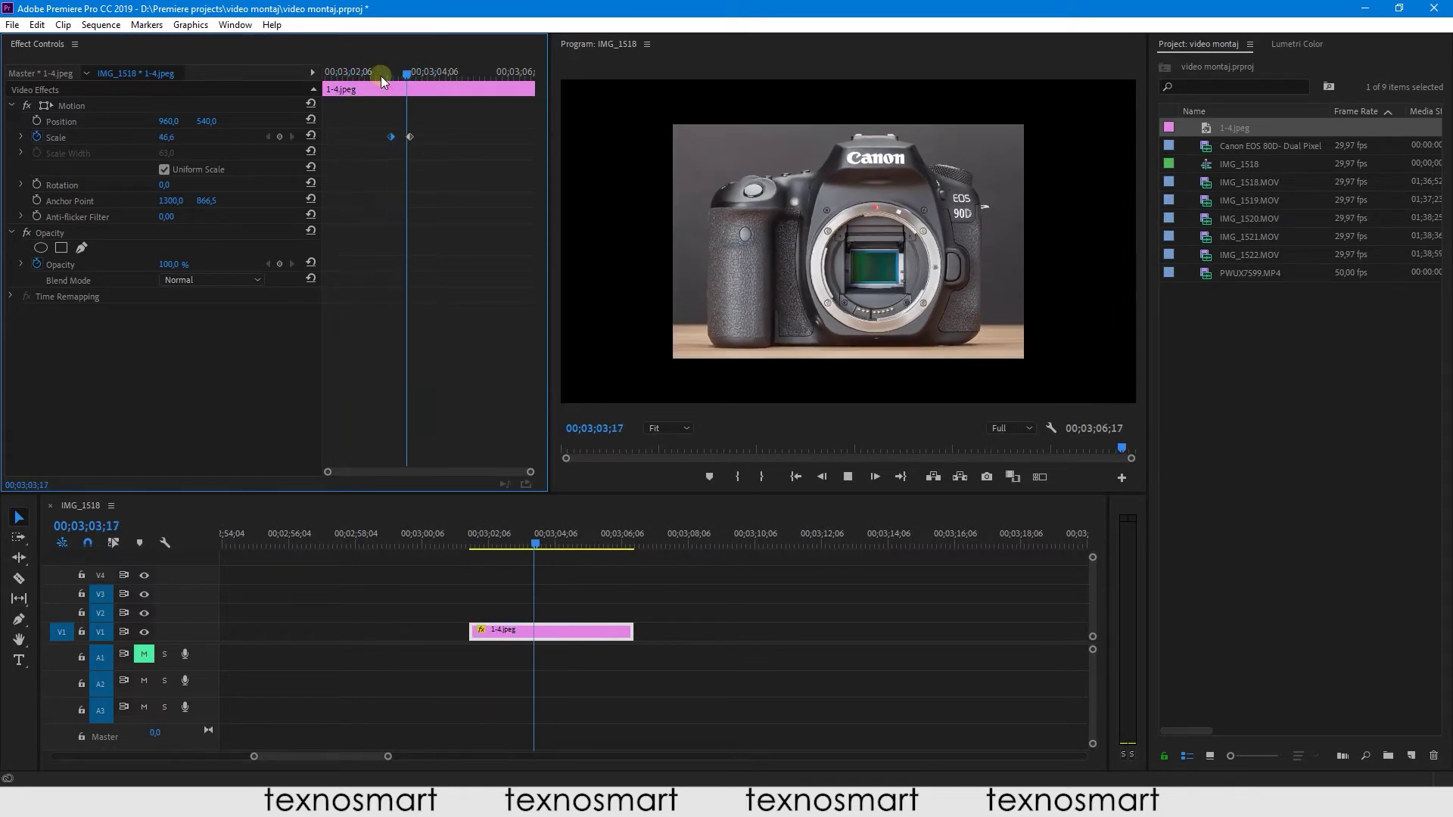
click(388, 75)
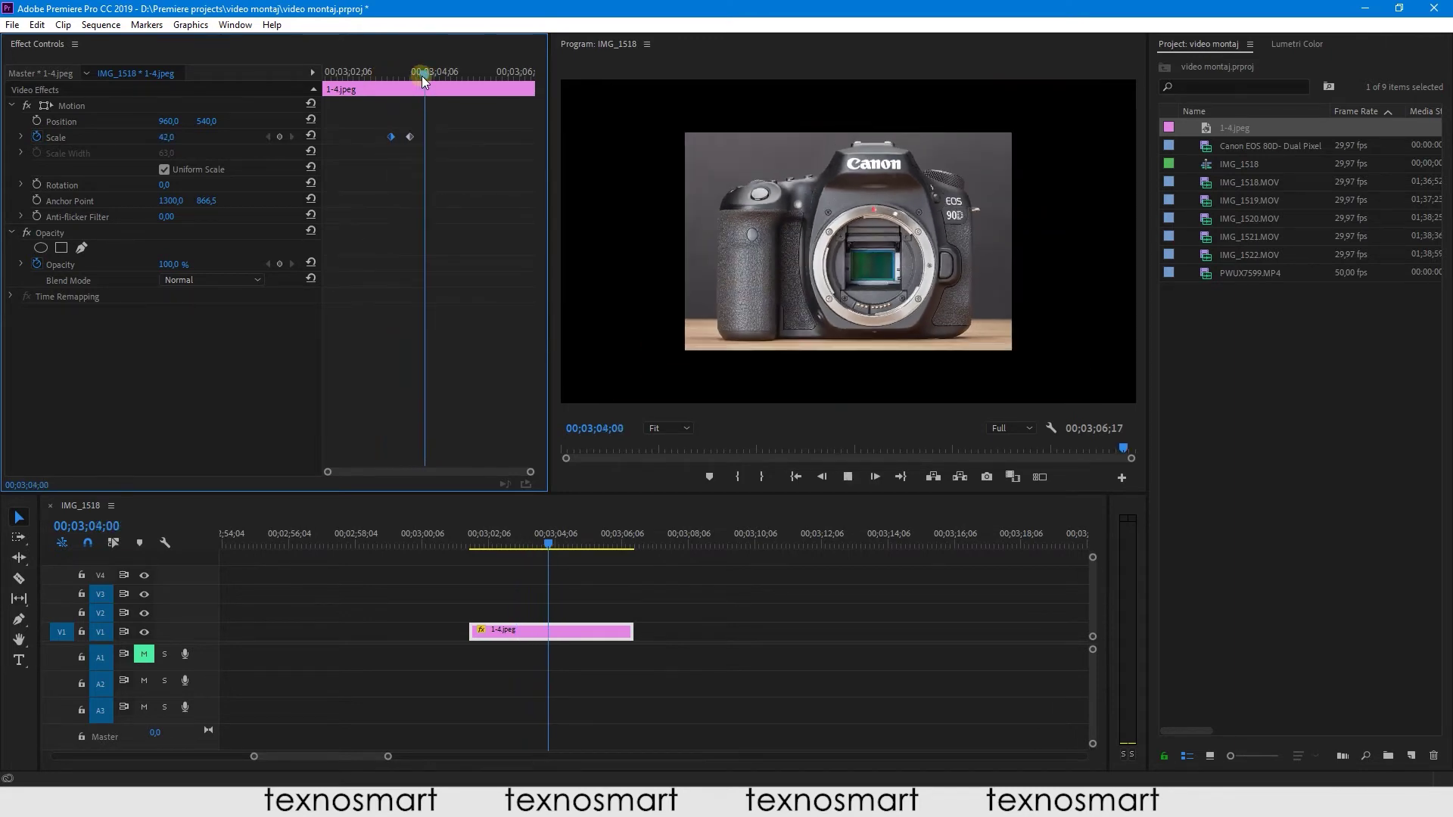
drag(384, 76, 376, 76)
drag(419, 138, 407, 134)
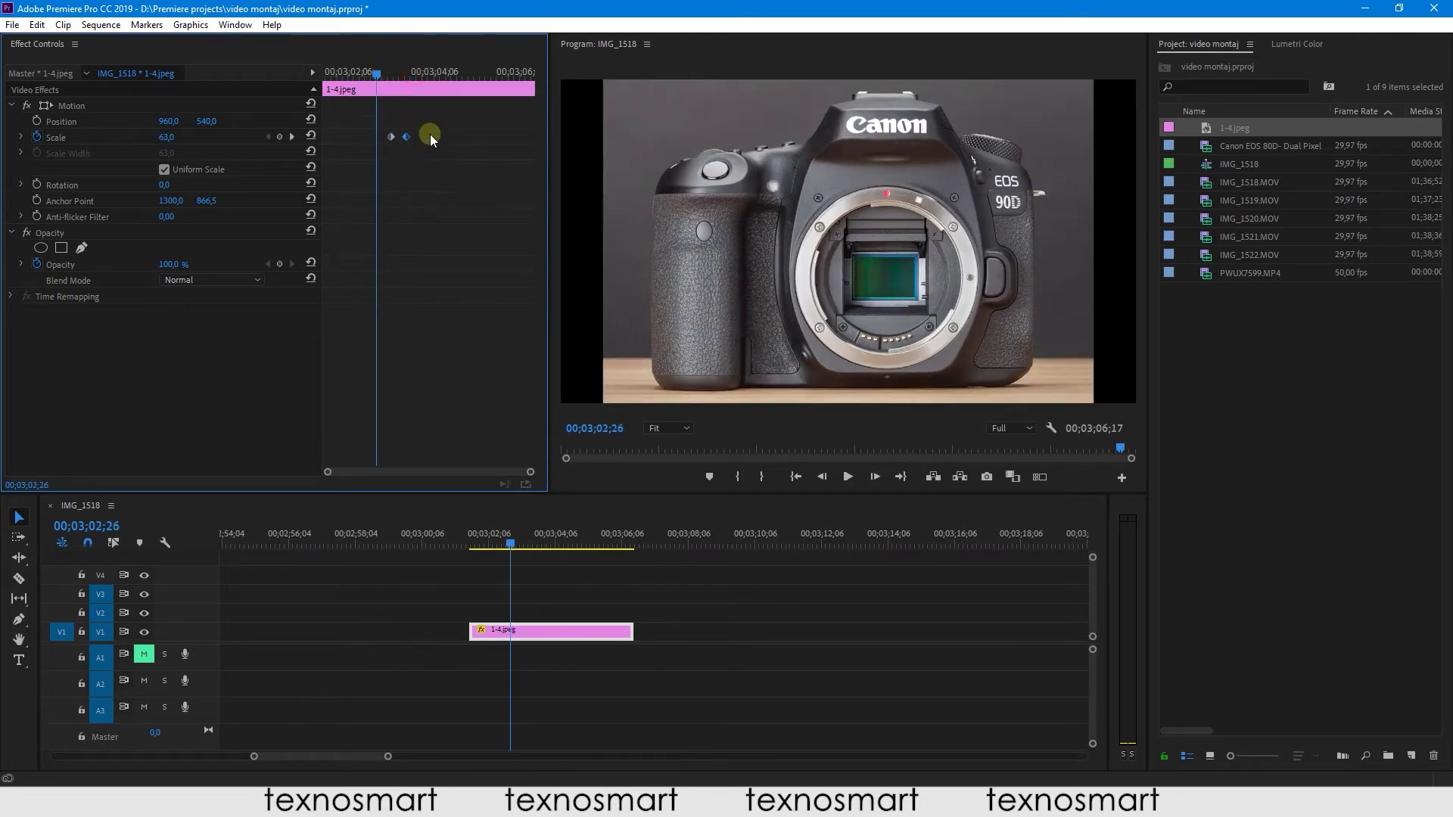
key(space)
drag(379, 68, 398, 70)
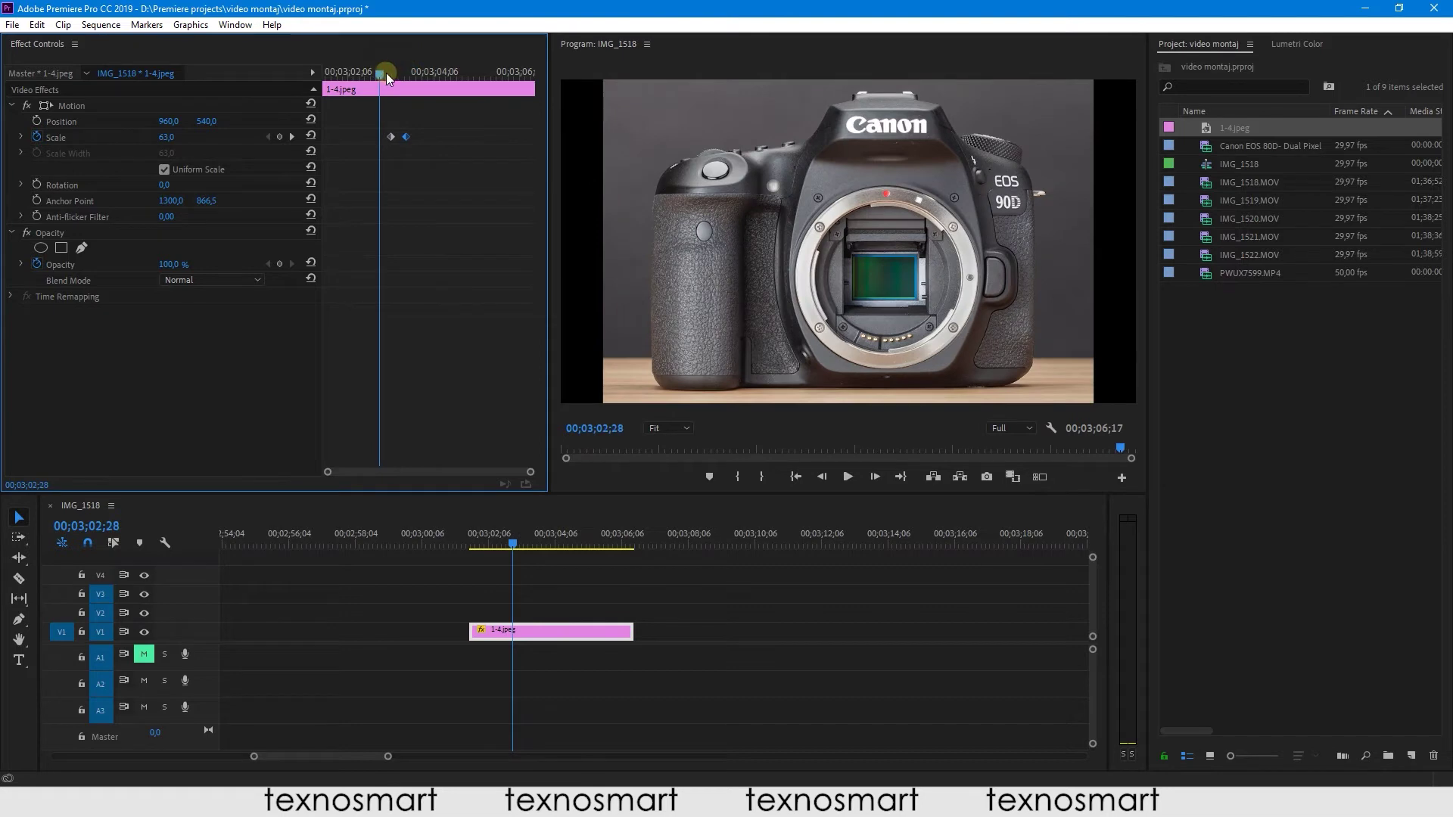
click(292, 136)
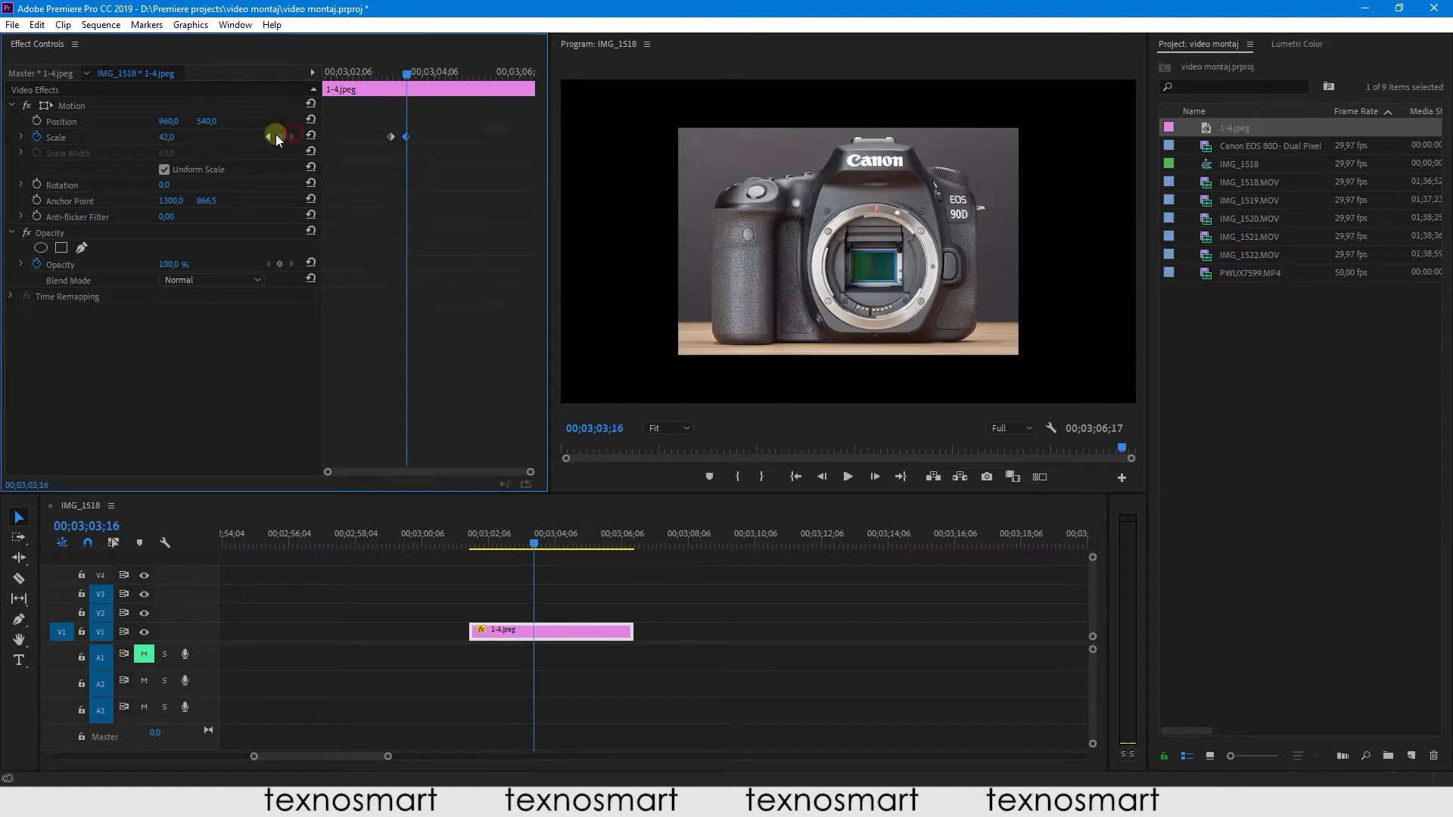
drag(169, 138, 240, 139)
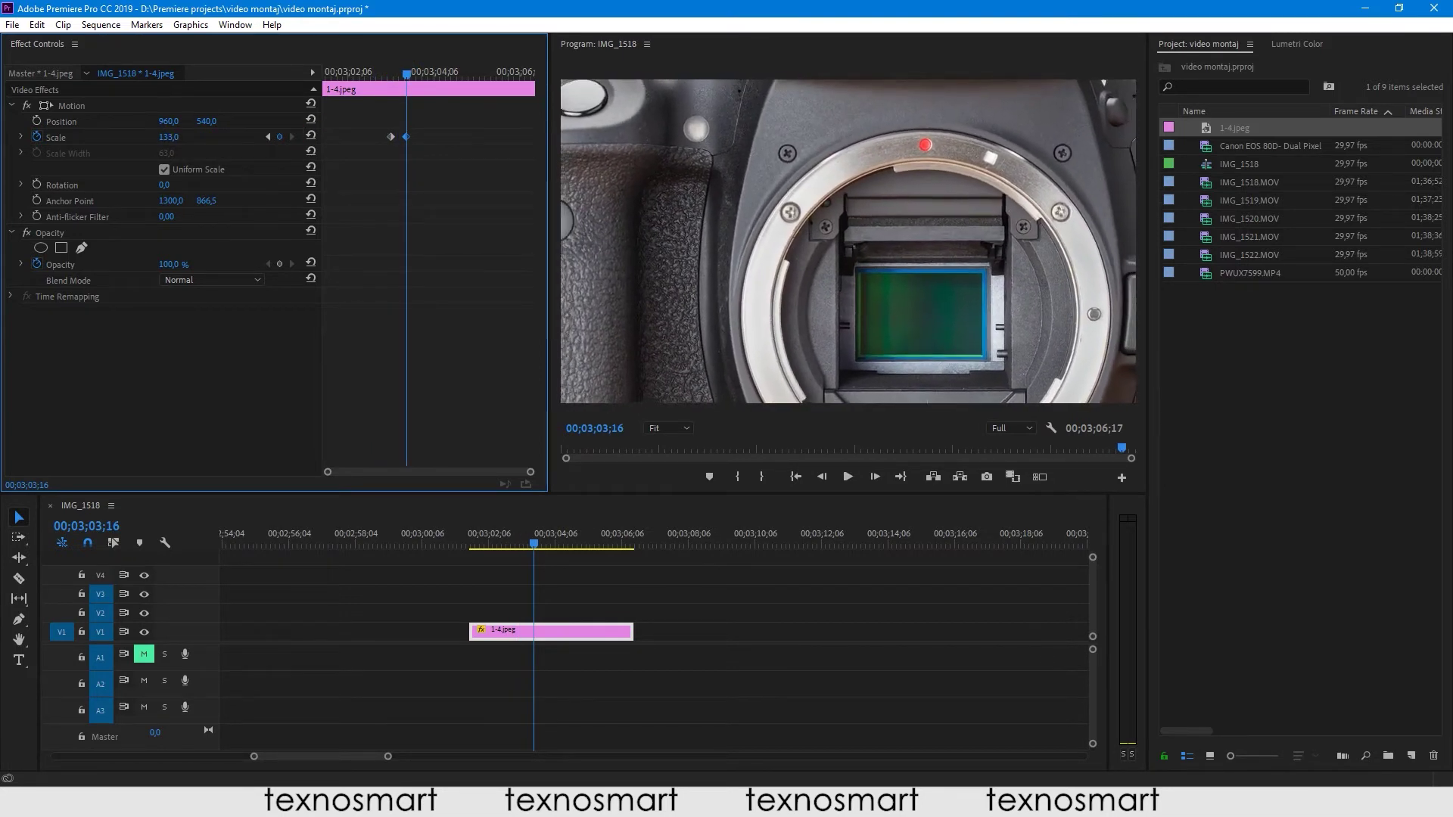
click(371, 74)
key(space)
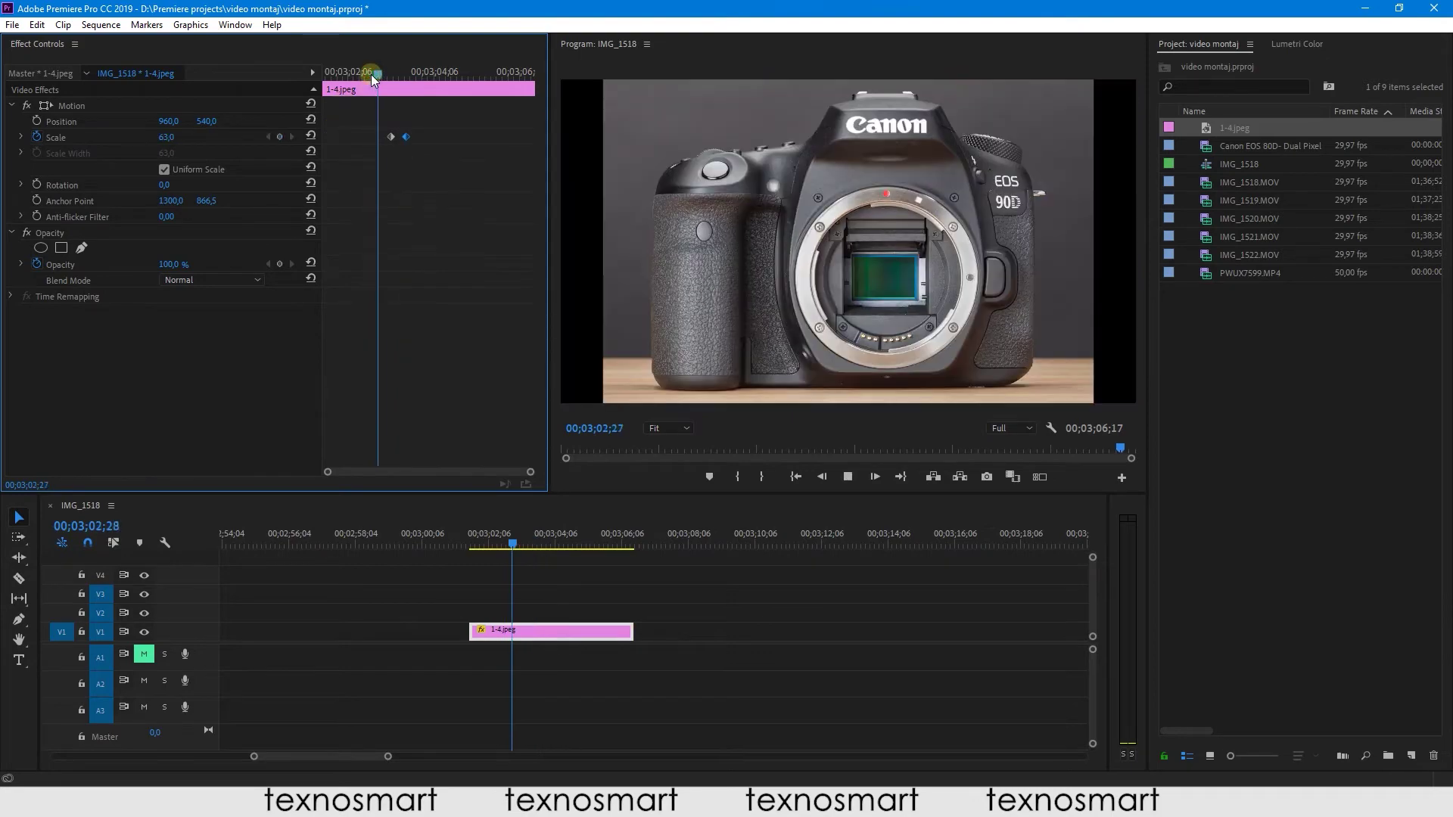
click(379, 71)
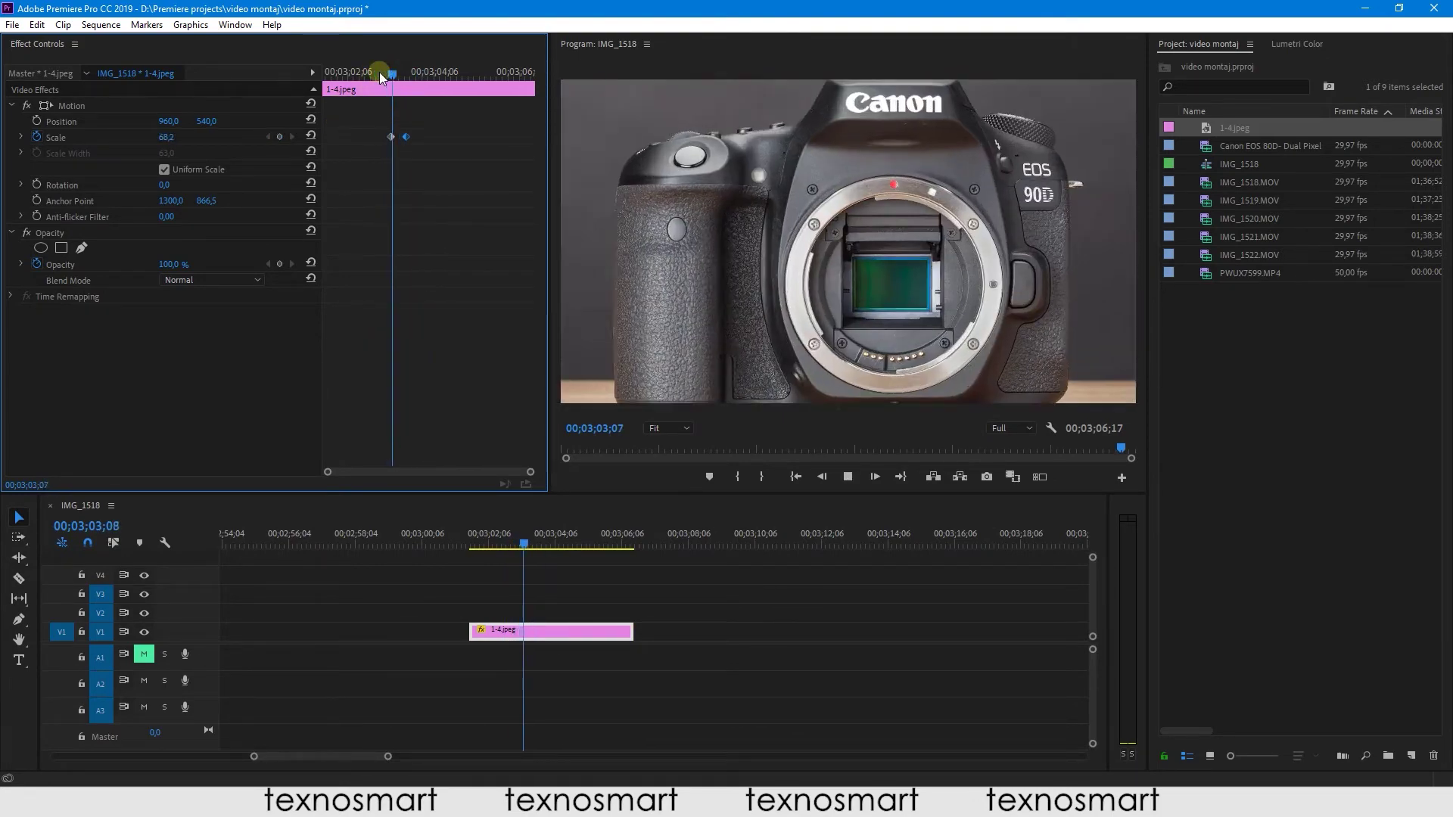
key(space)
click(380, 71)
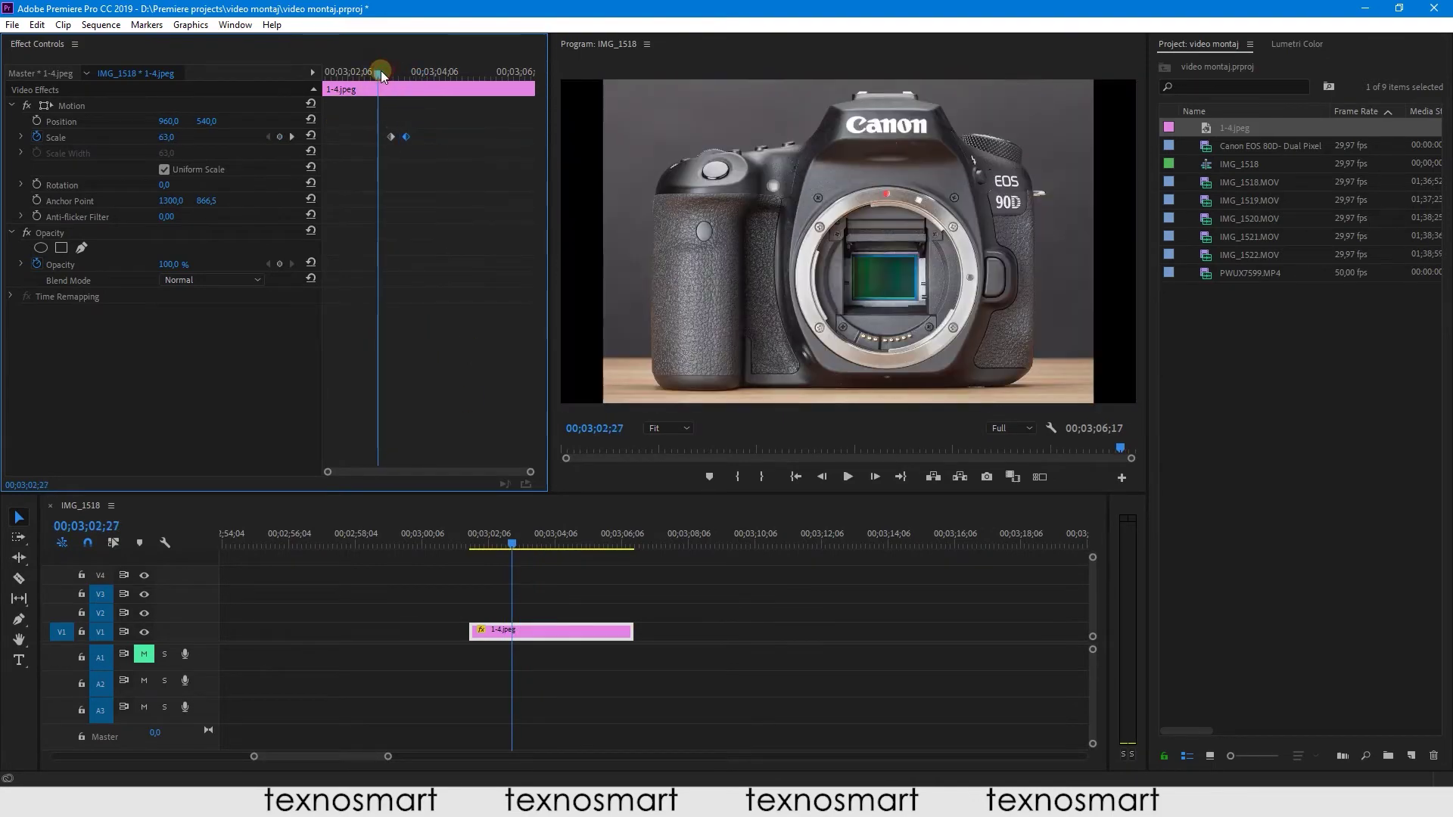
drag(392, 140, 389, 138)
click(425, 186)
key(space)
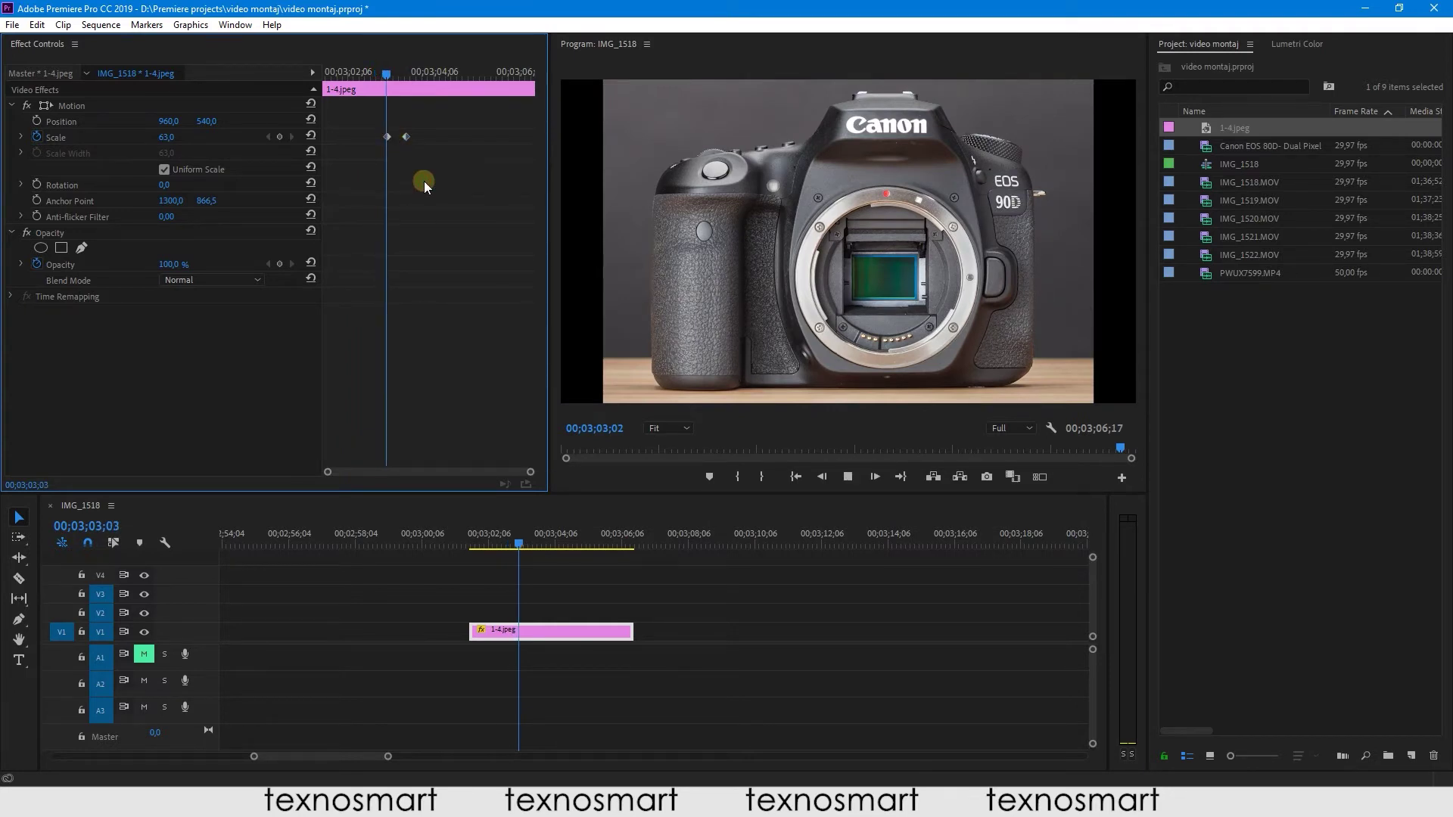
click(375, 71)
key(space)
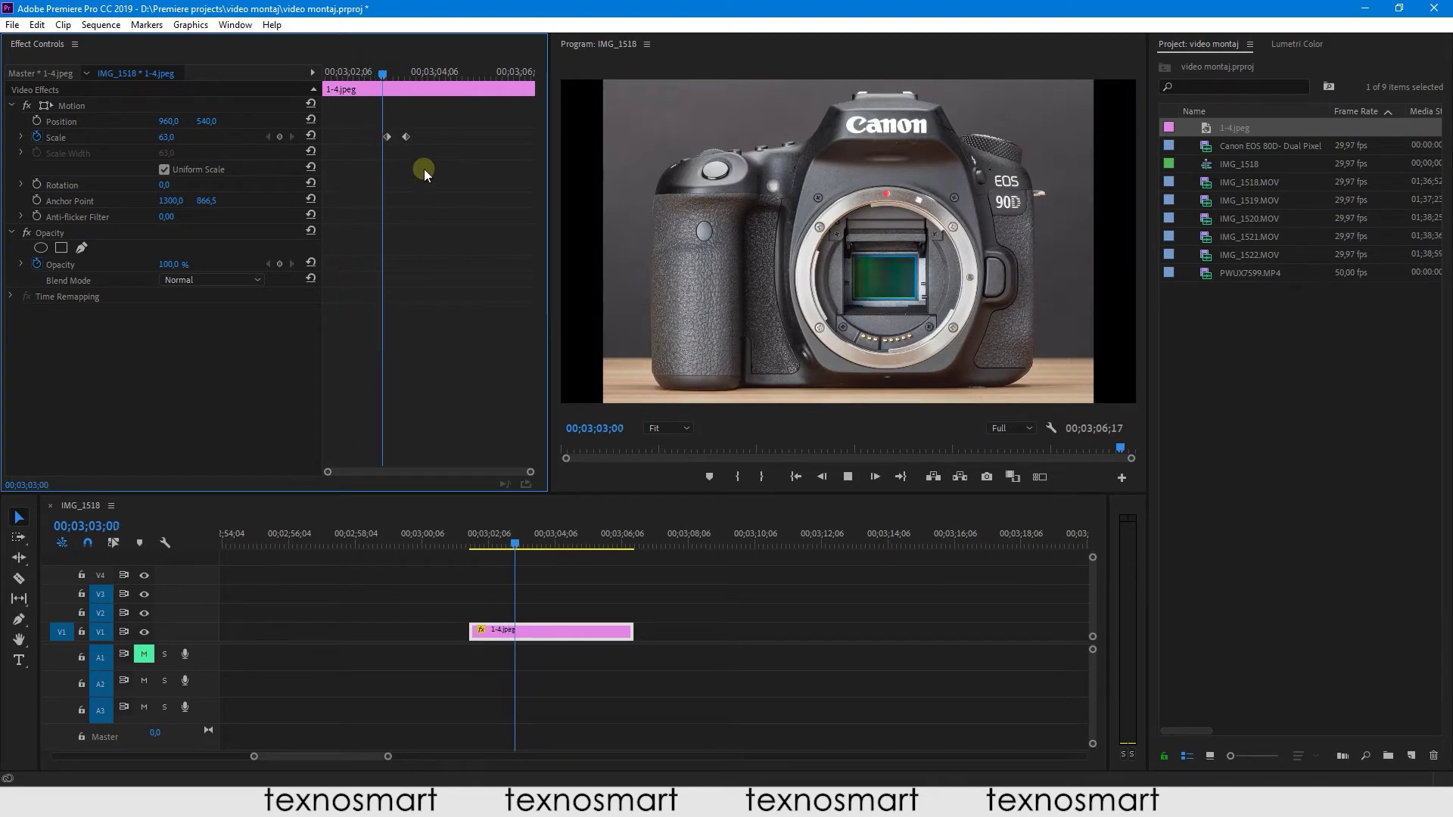
click(366, 71)
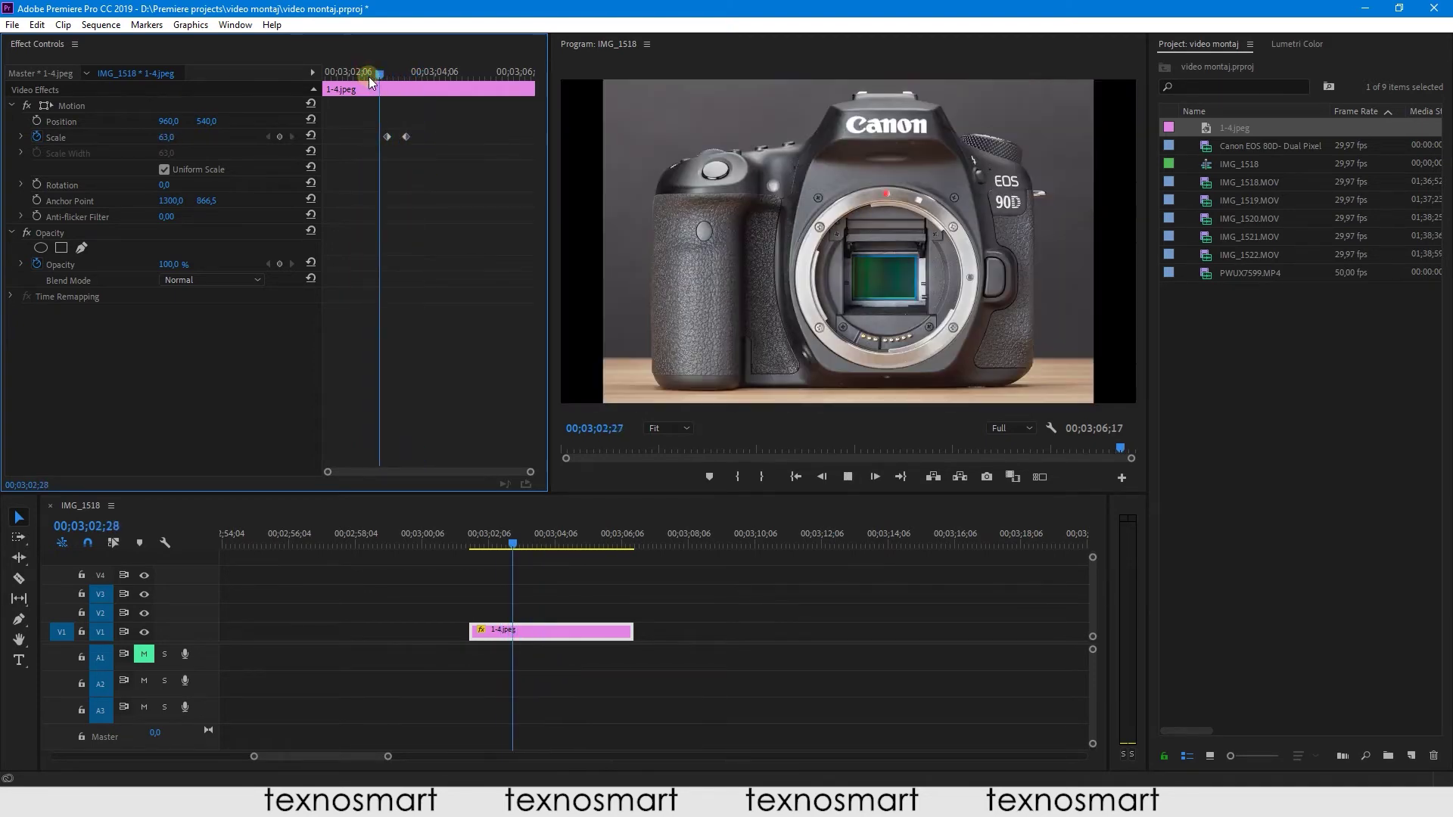
key(space)
click(364, 69)
key(space)
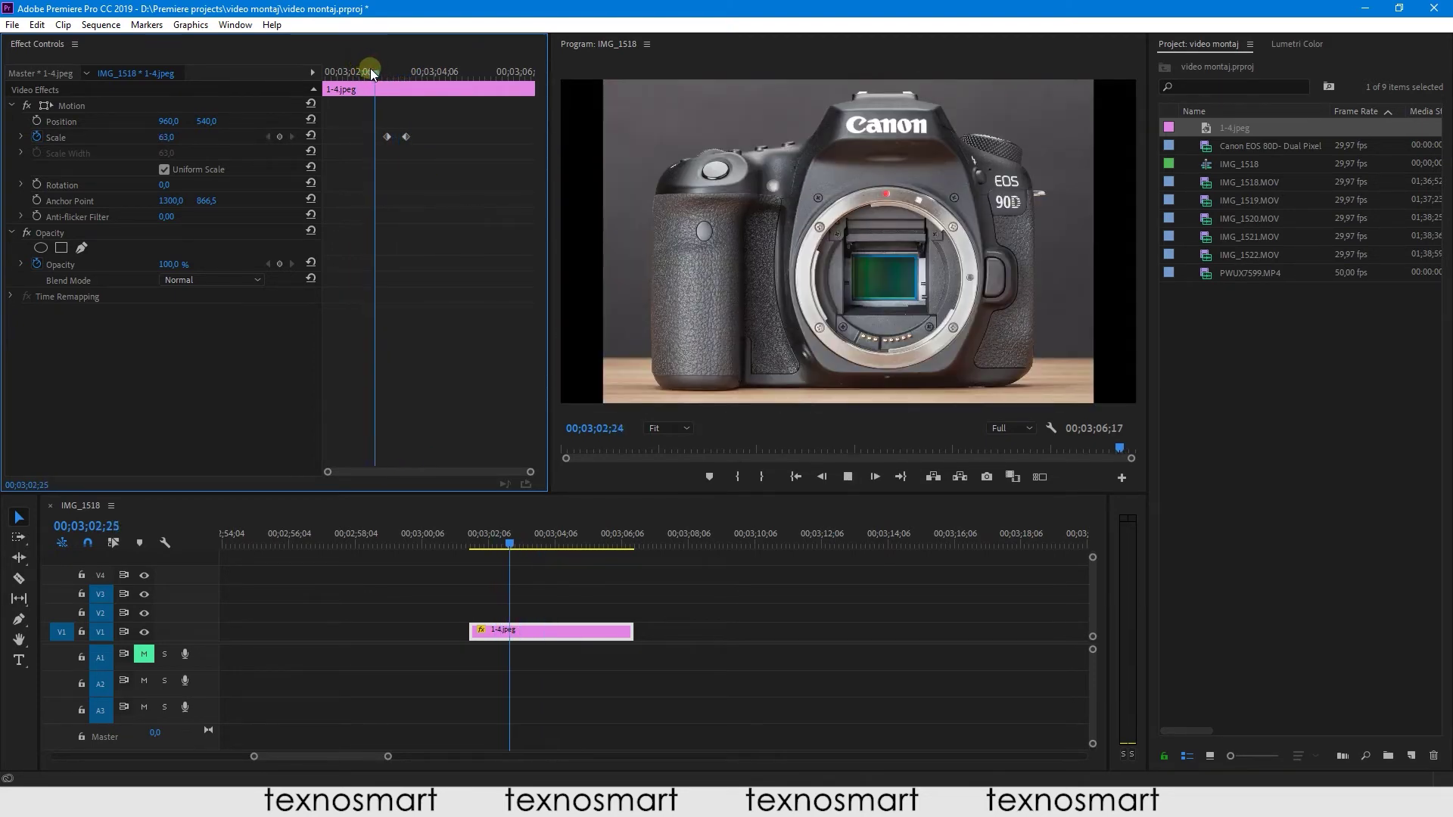
click(388, 69)
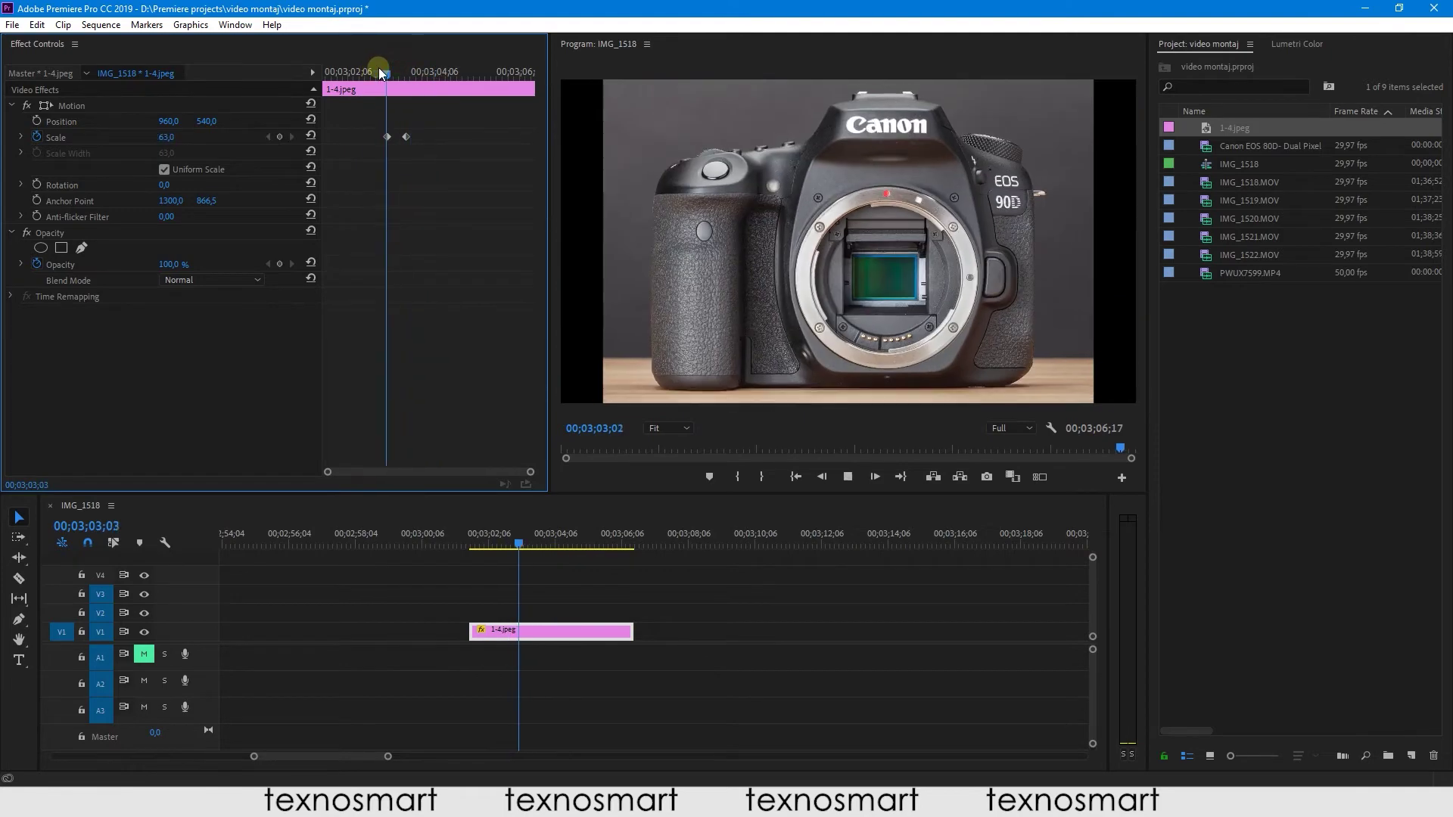
key(space)
click(389, 69)
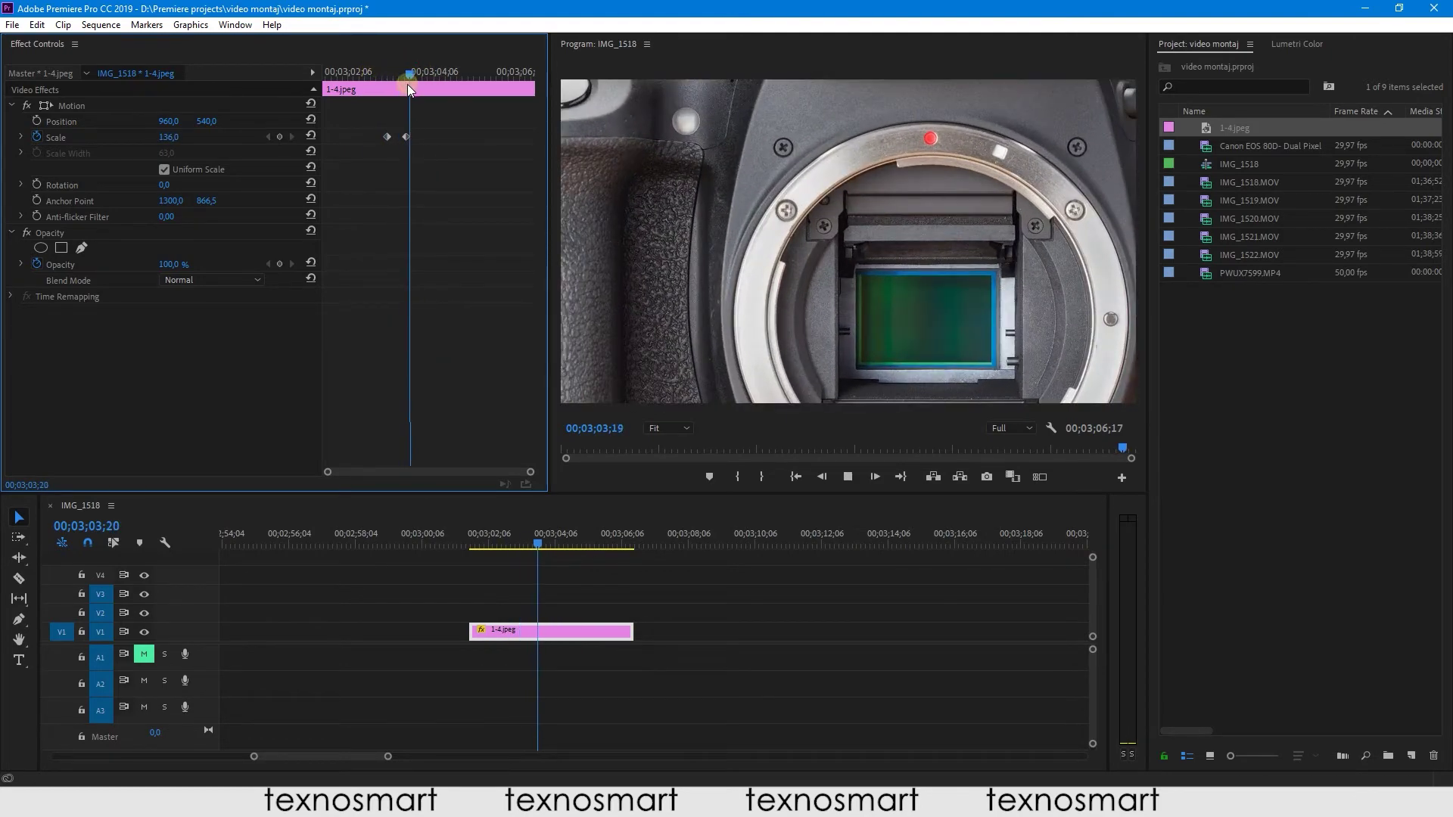
drag(404, 68, 381, 71)
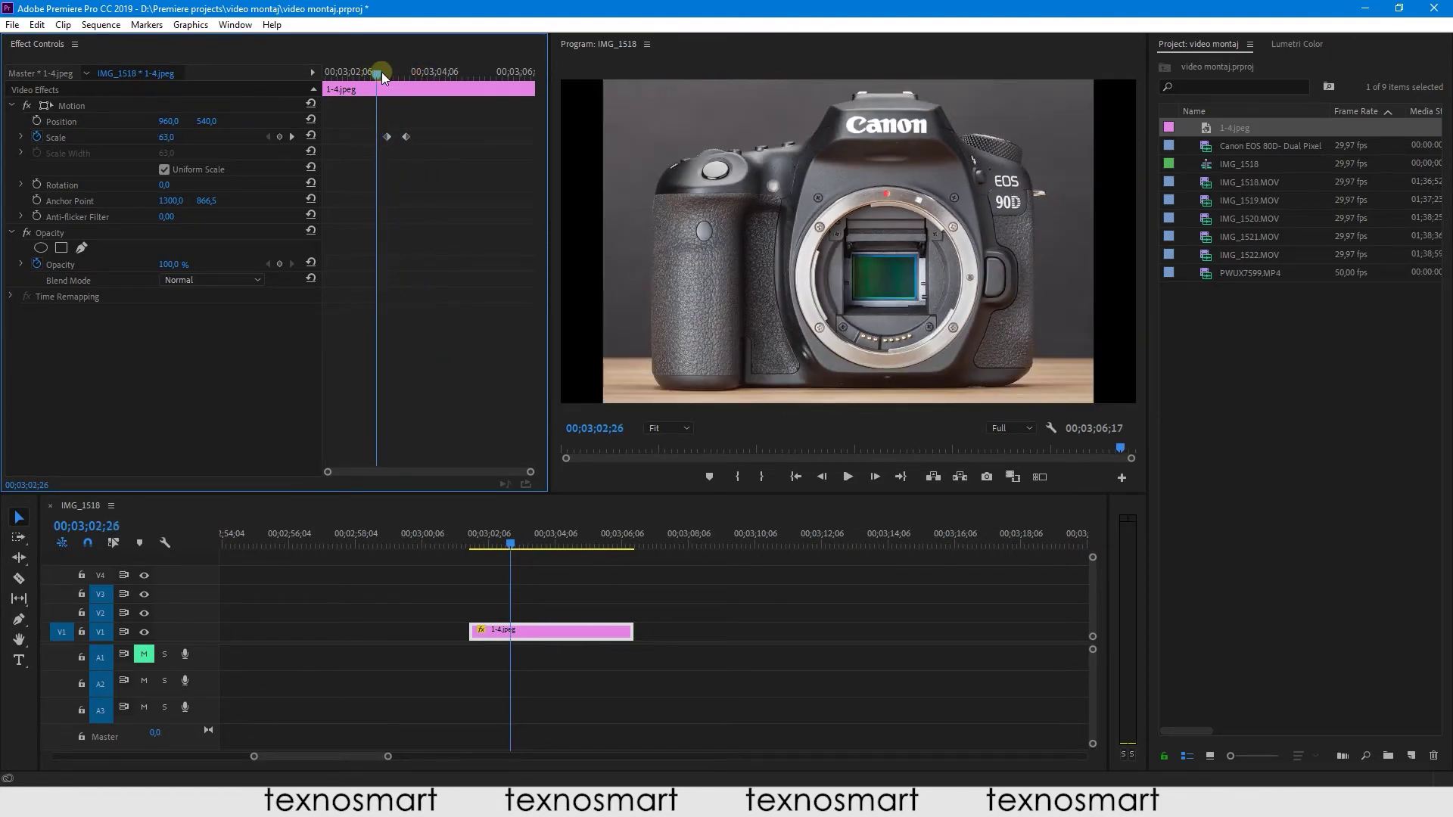
key(space)
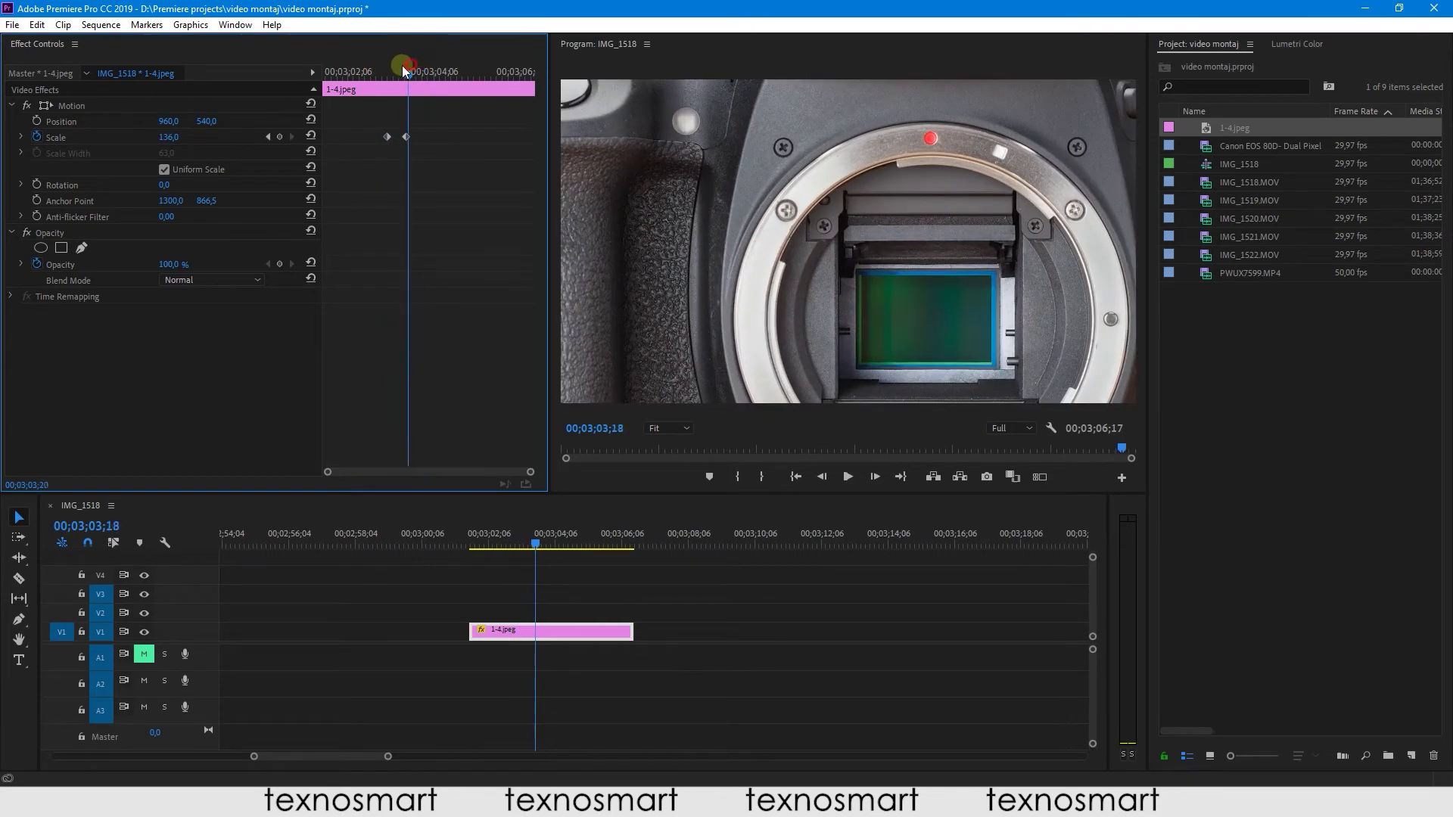
drag(387, 70, 379, 70)
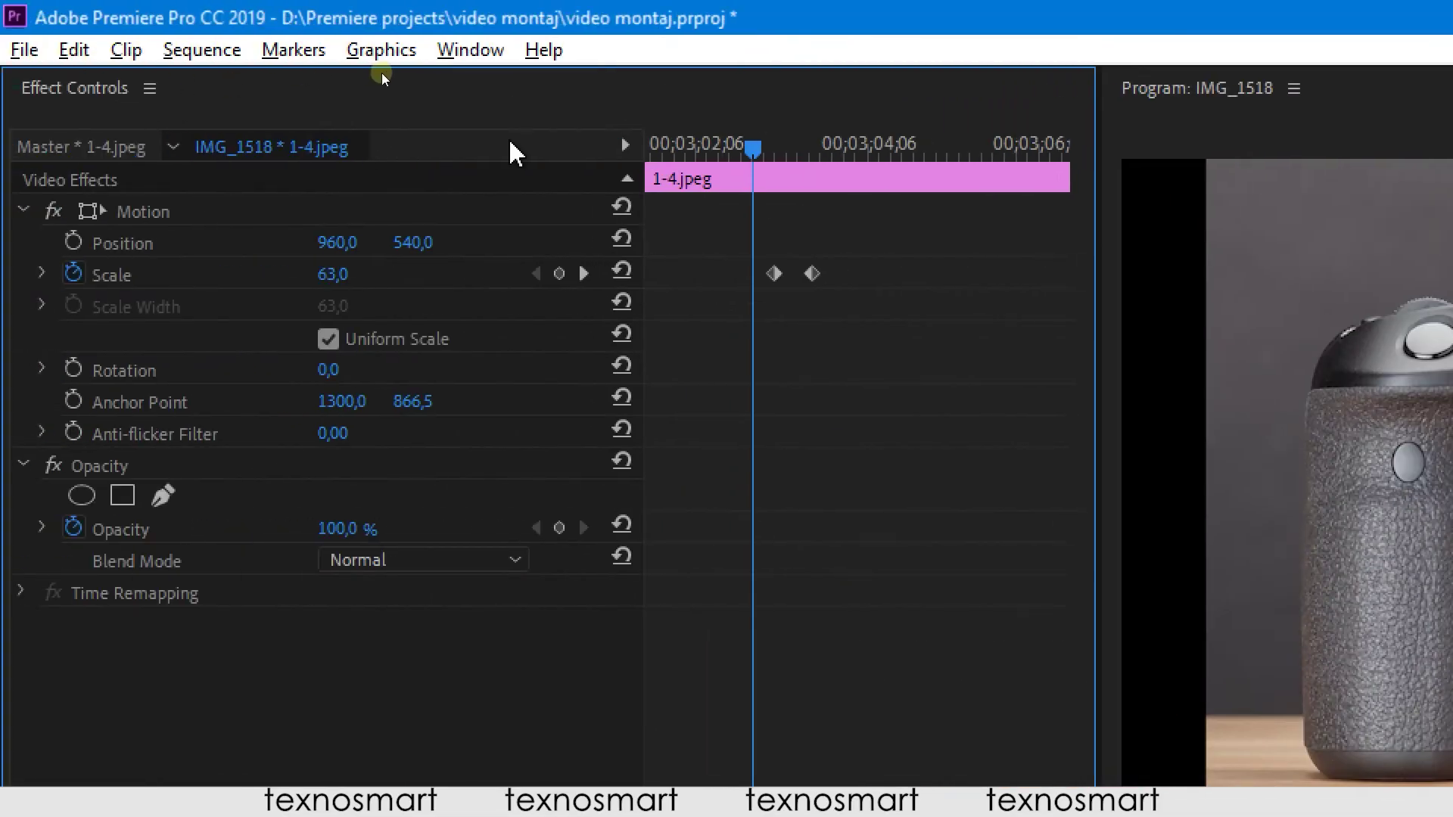
- Set Ease Out on the first Scale keyframe and Ease In on the second
drag(753, 148, 732, 147)
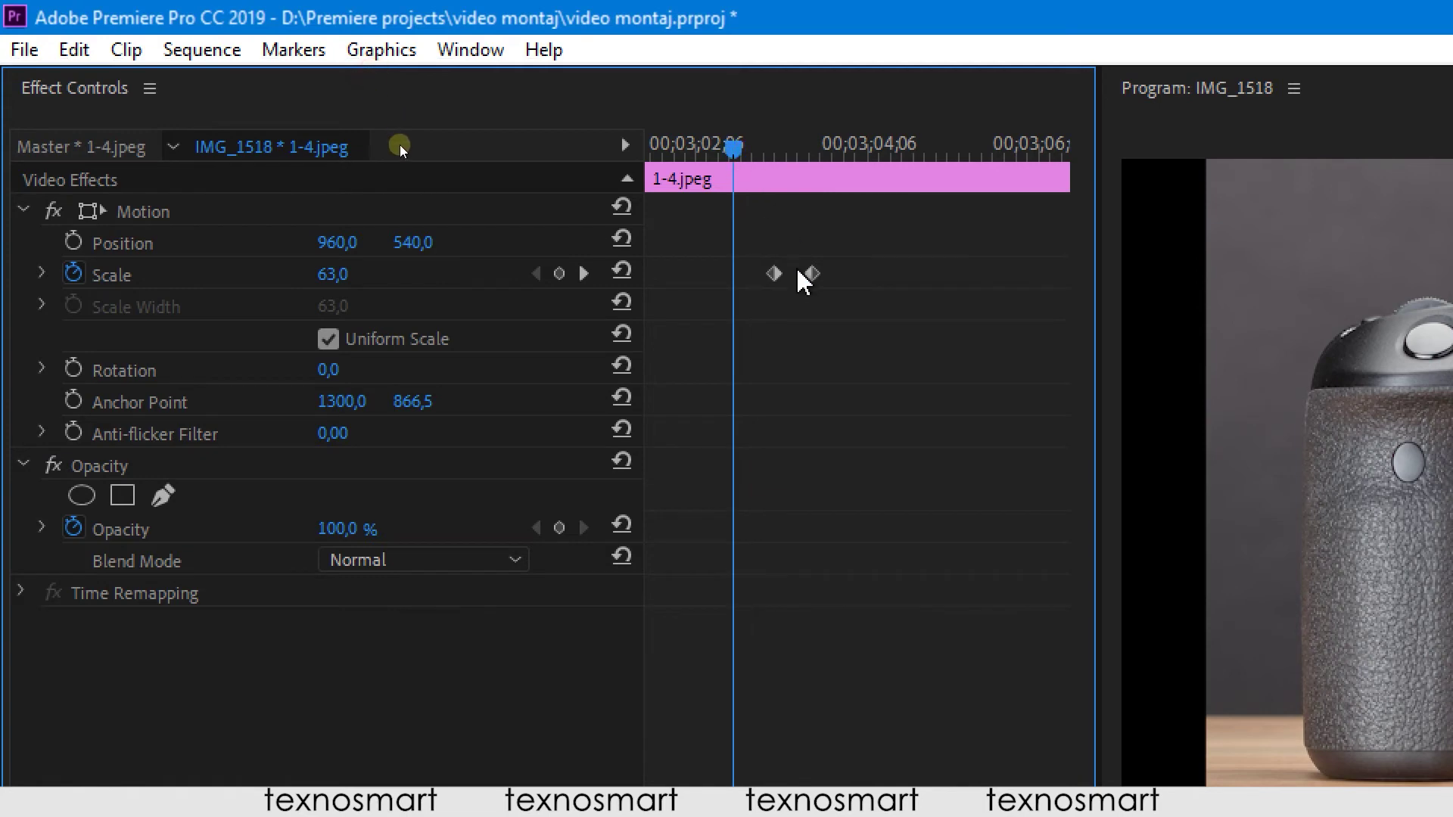
right_click(775, 275)
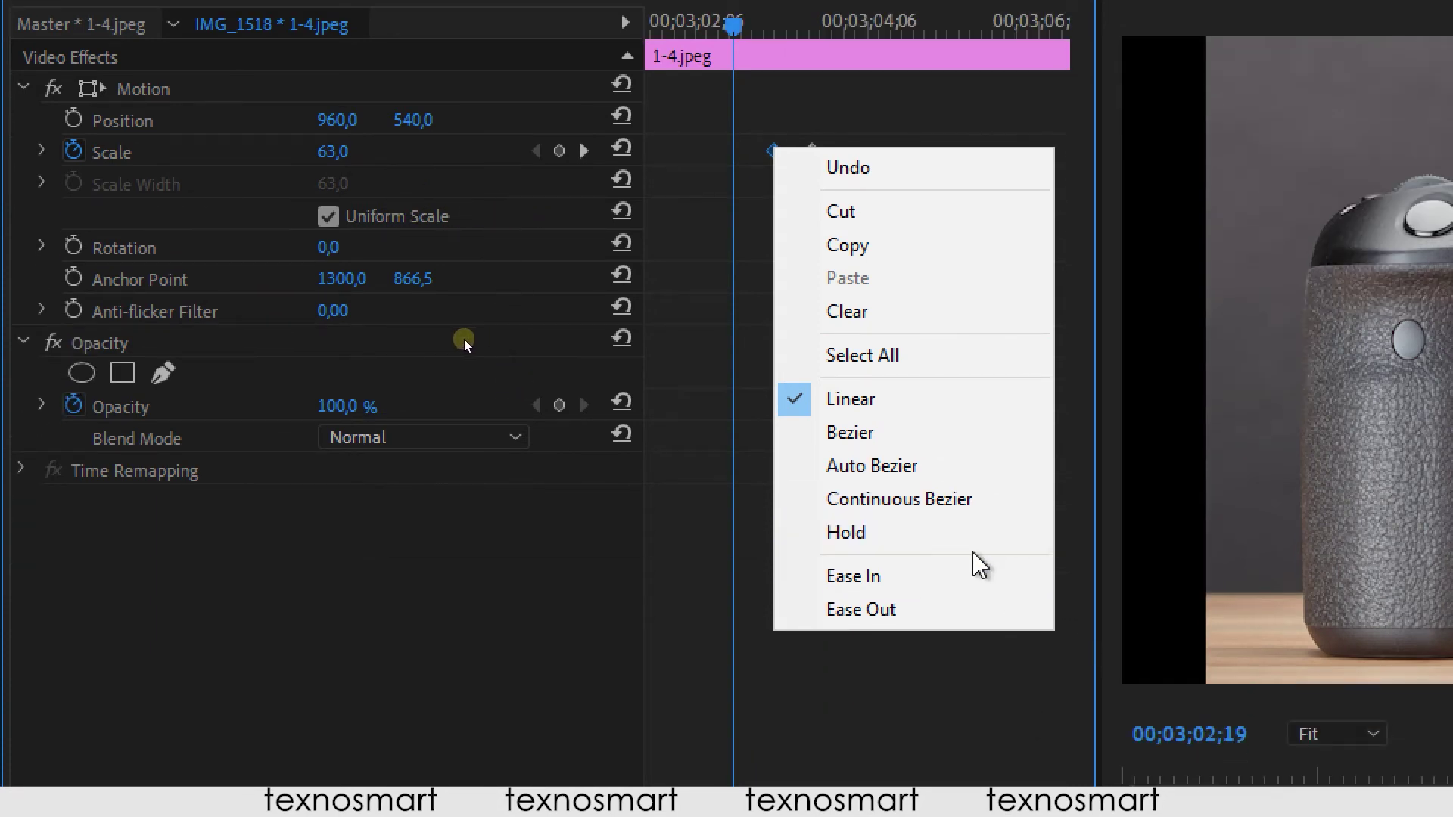
click(773, 152)
right_click(773, 152)
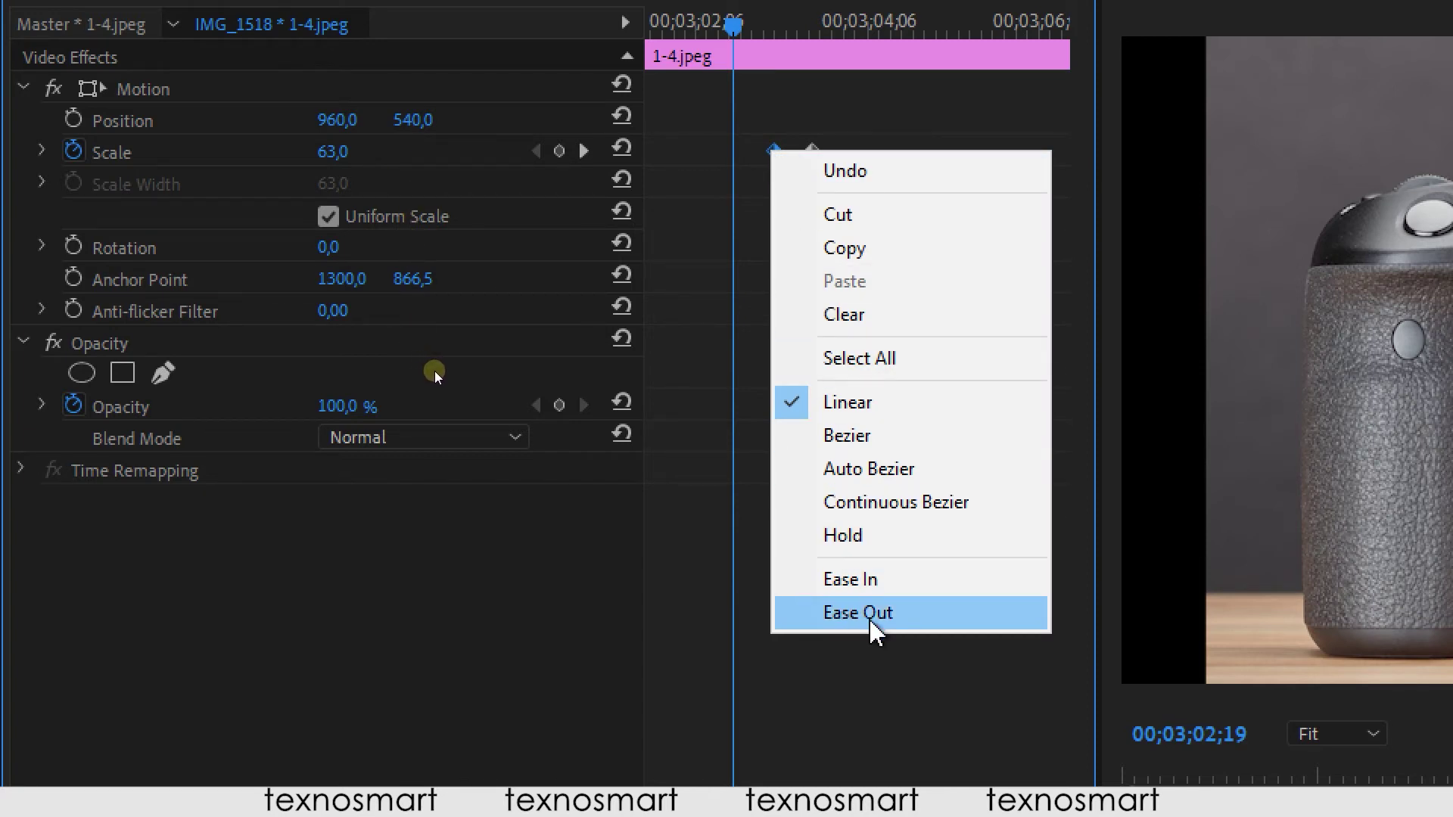
click(873, 623)
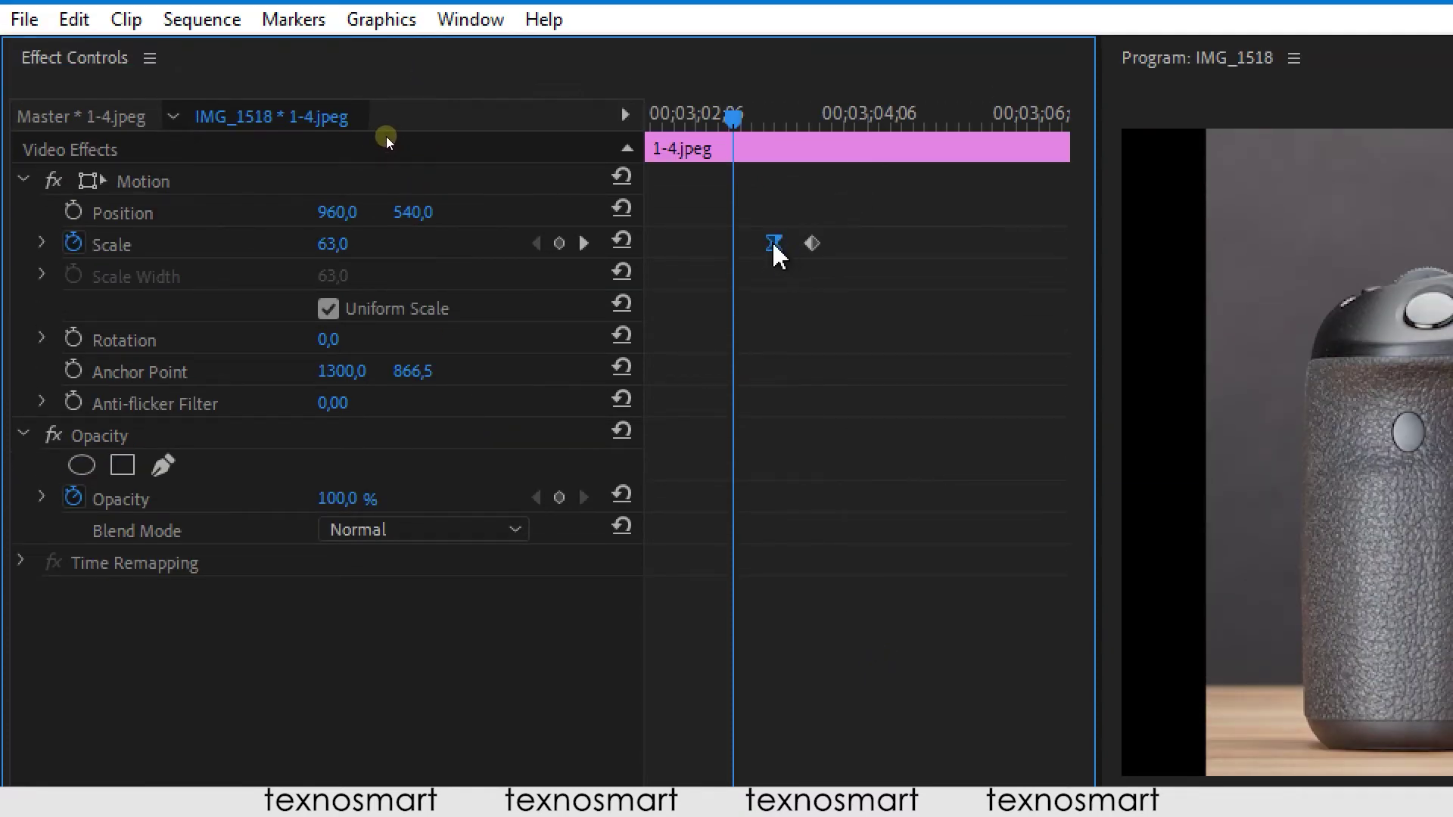
right_click(815, 244)
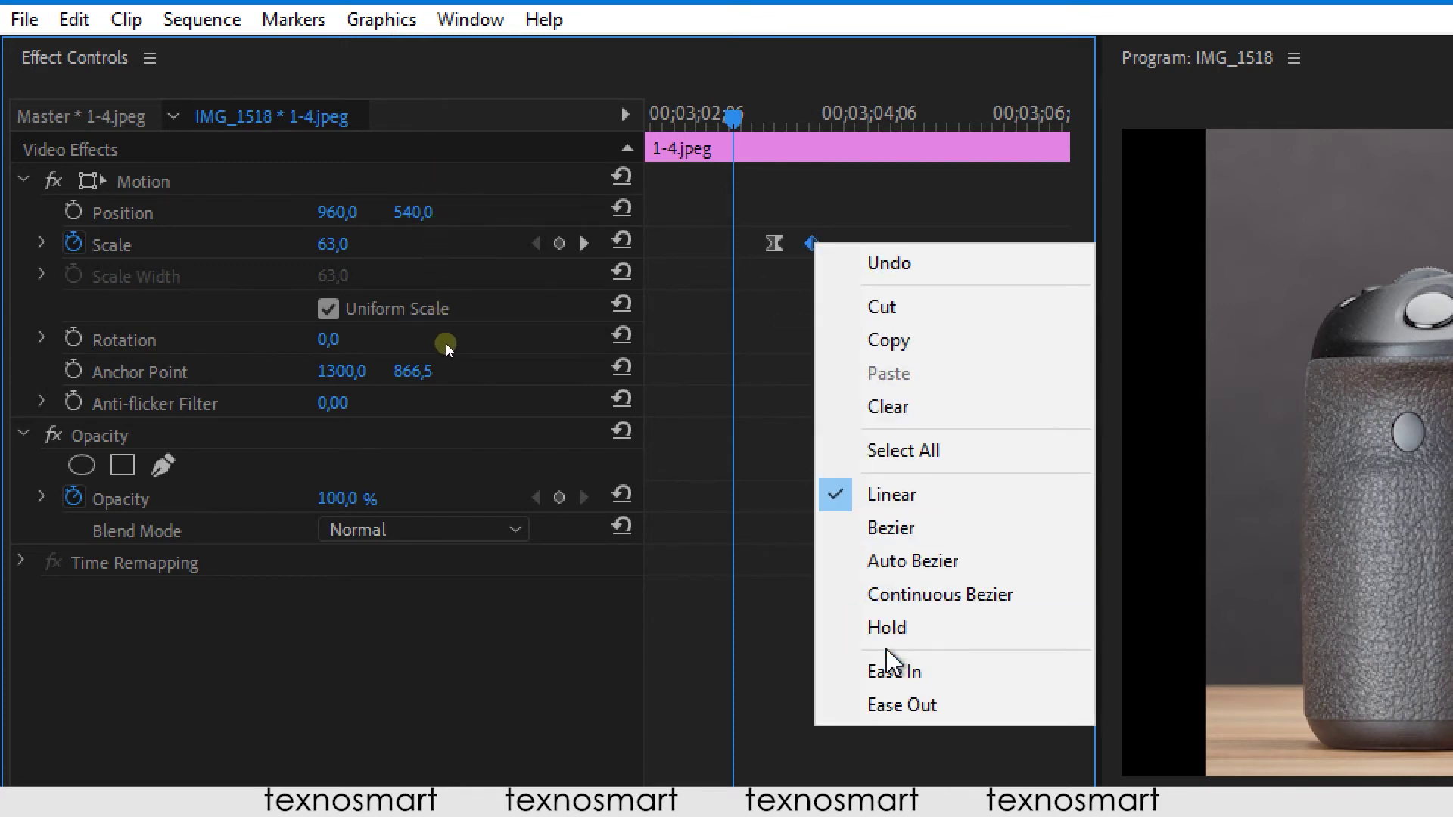
click(907, 677)
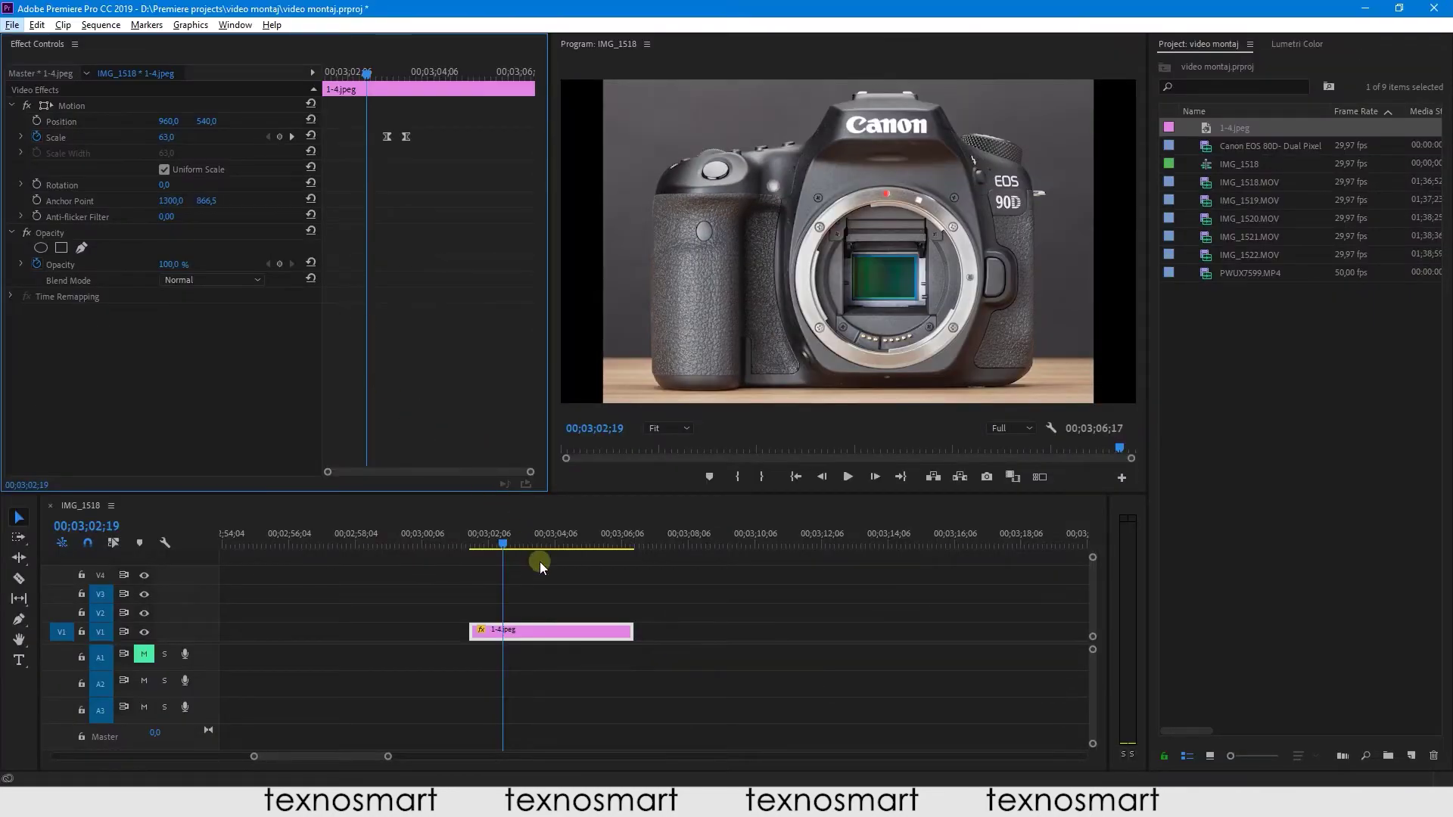
- Replay the eased zoom of 1-4.jpeg from its start
click(539, 560)
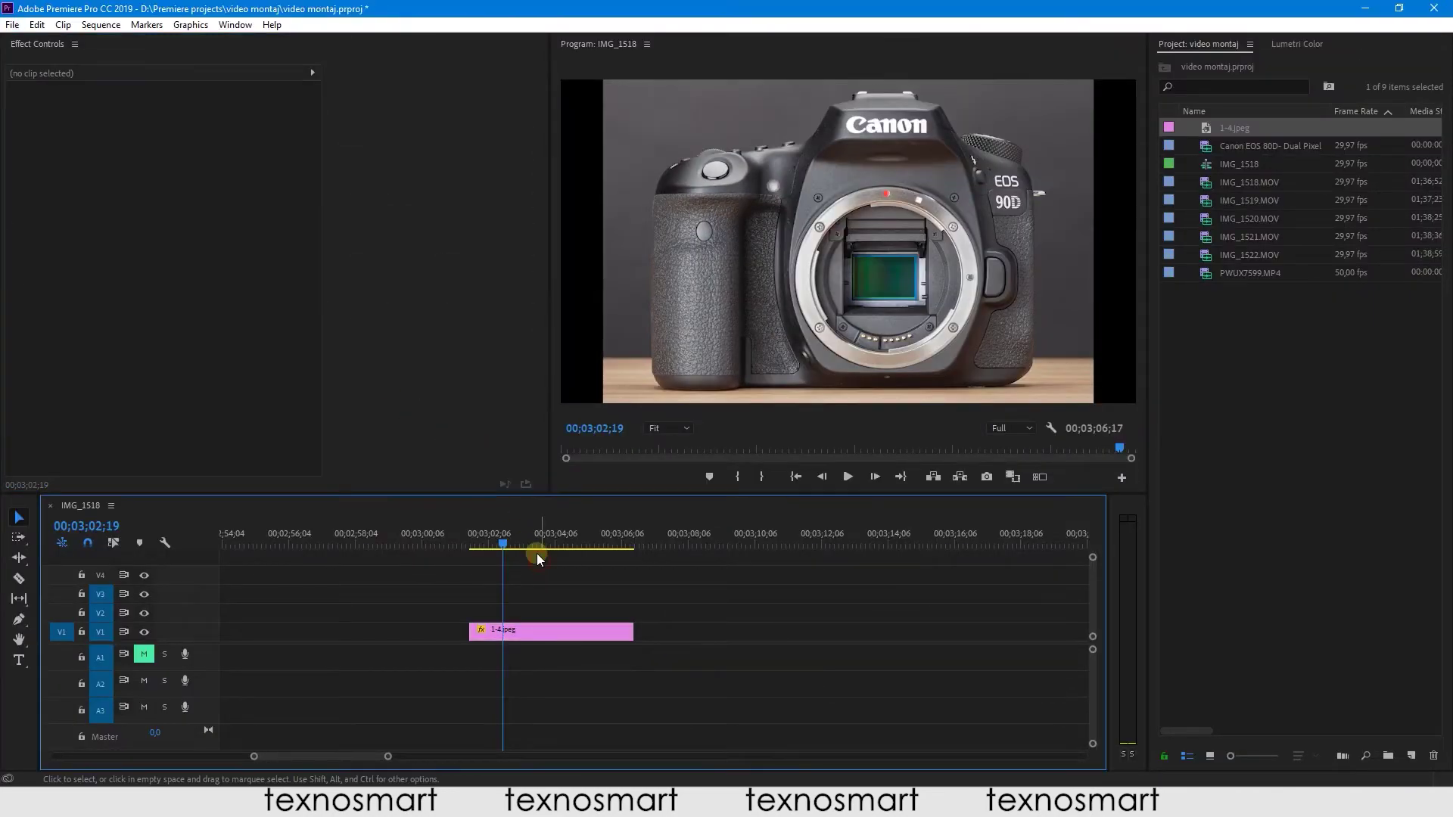
key(space)
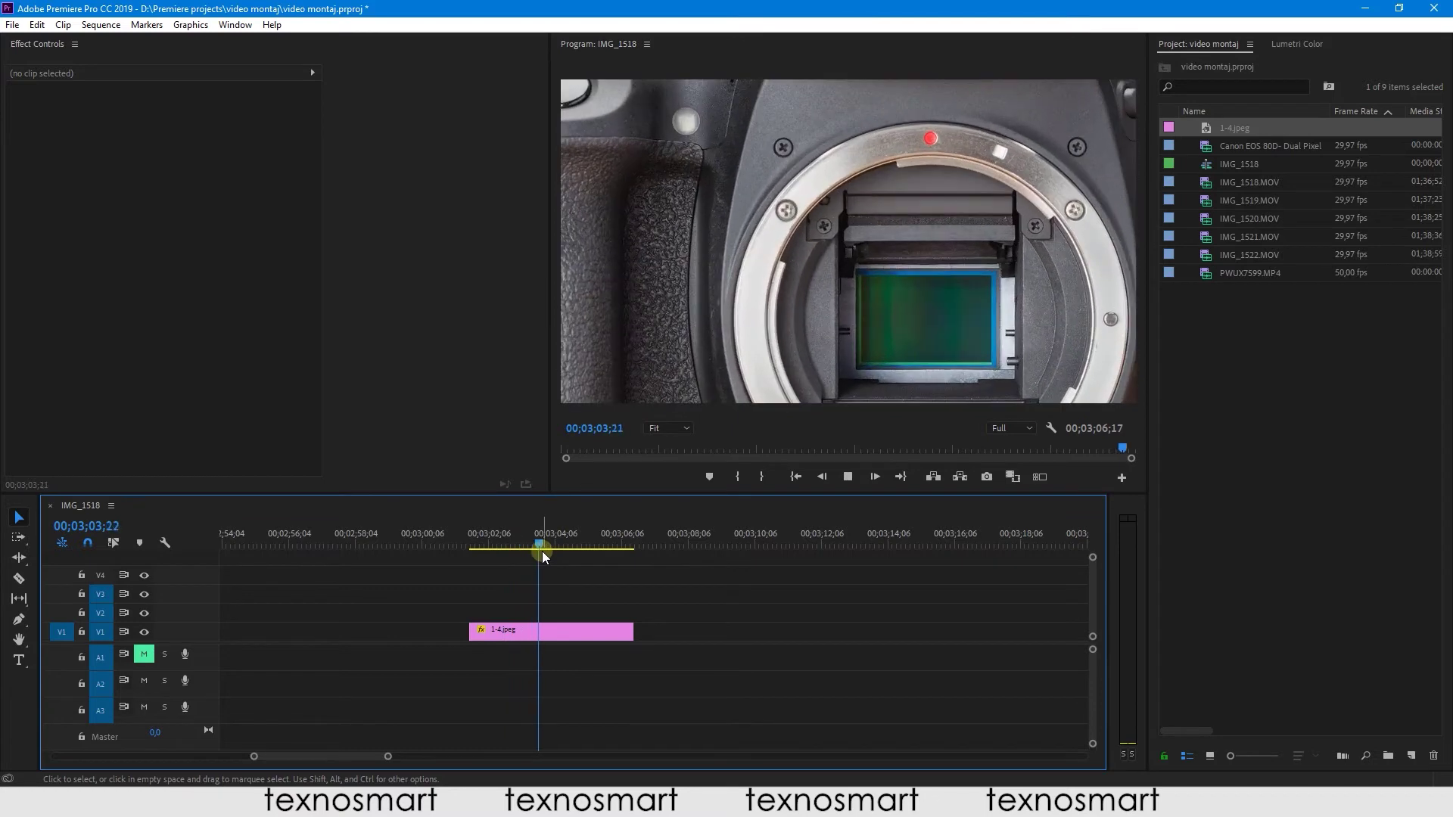
click(509, 548)
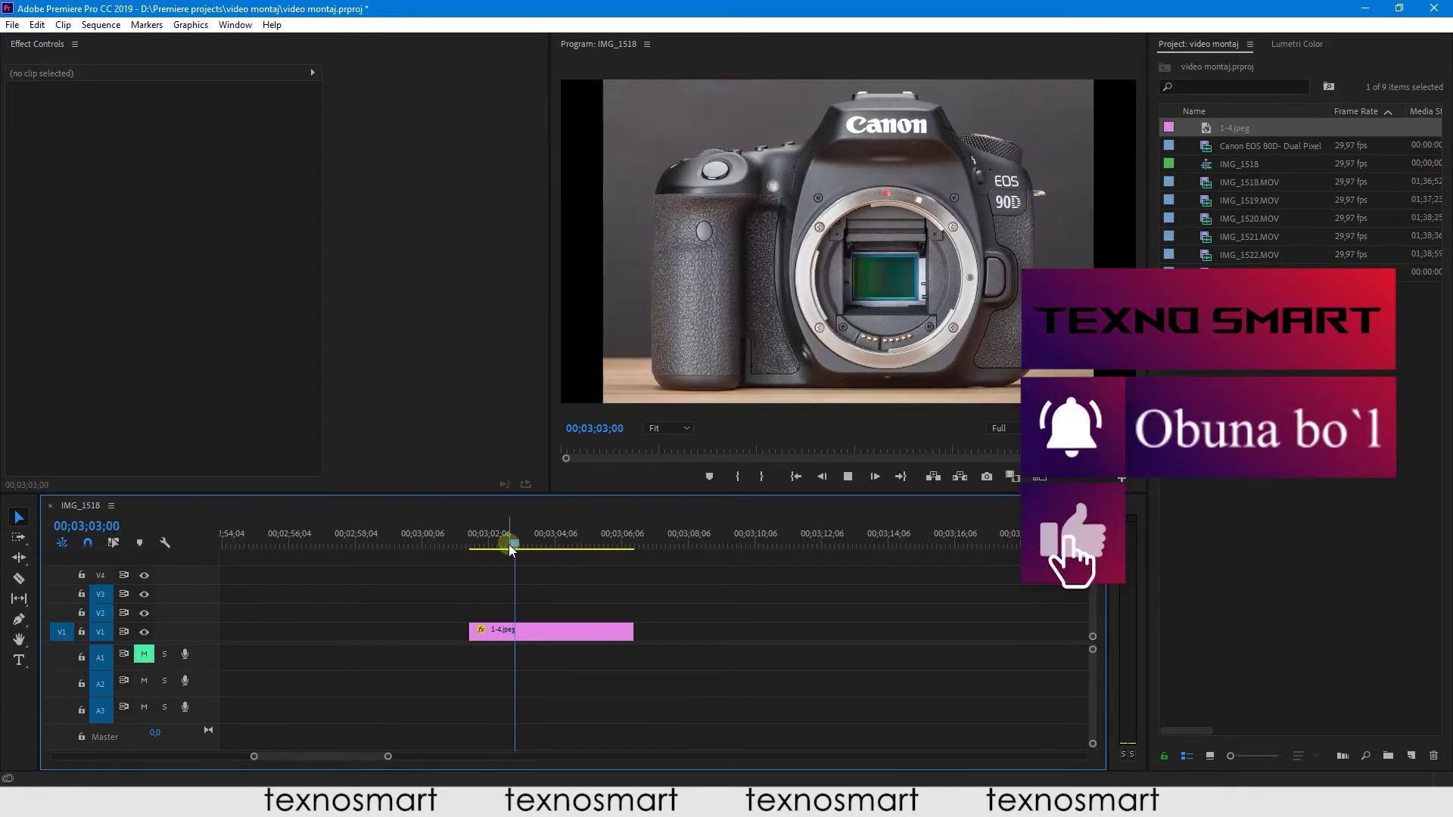
drag(508, 543, 507, 541)
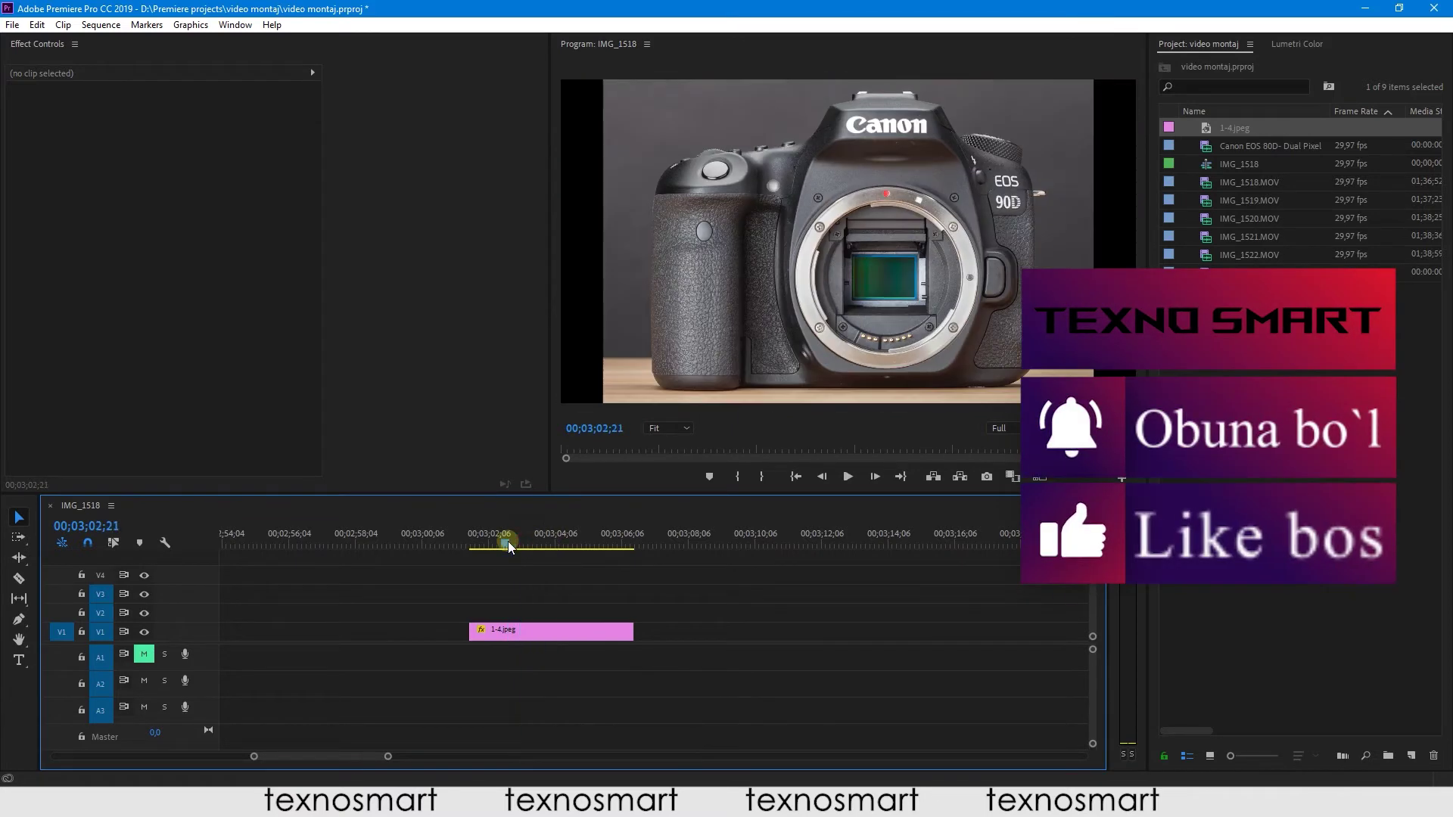
click(528, 629)
key(space)
- Drag the end Scale keyframe later in time
click(453, 191)
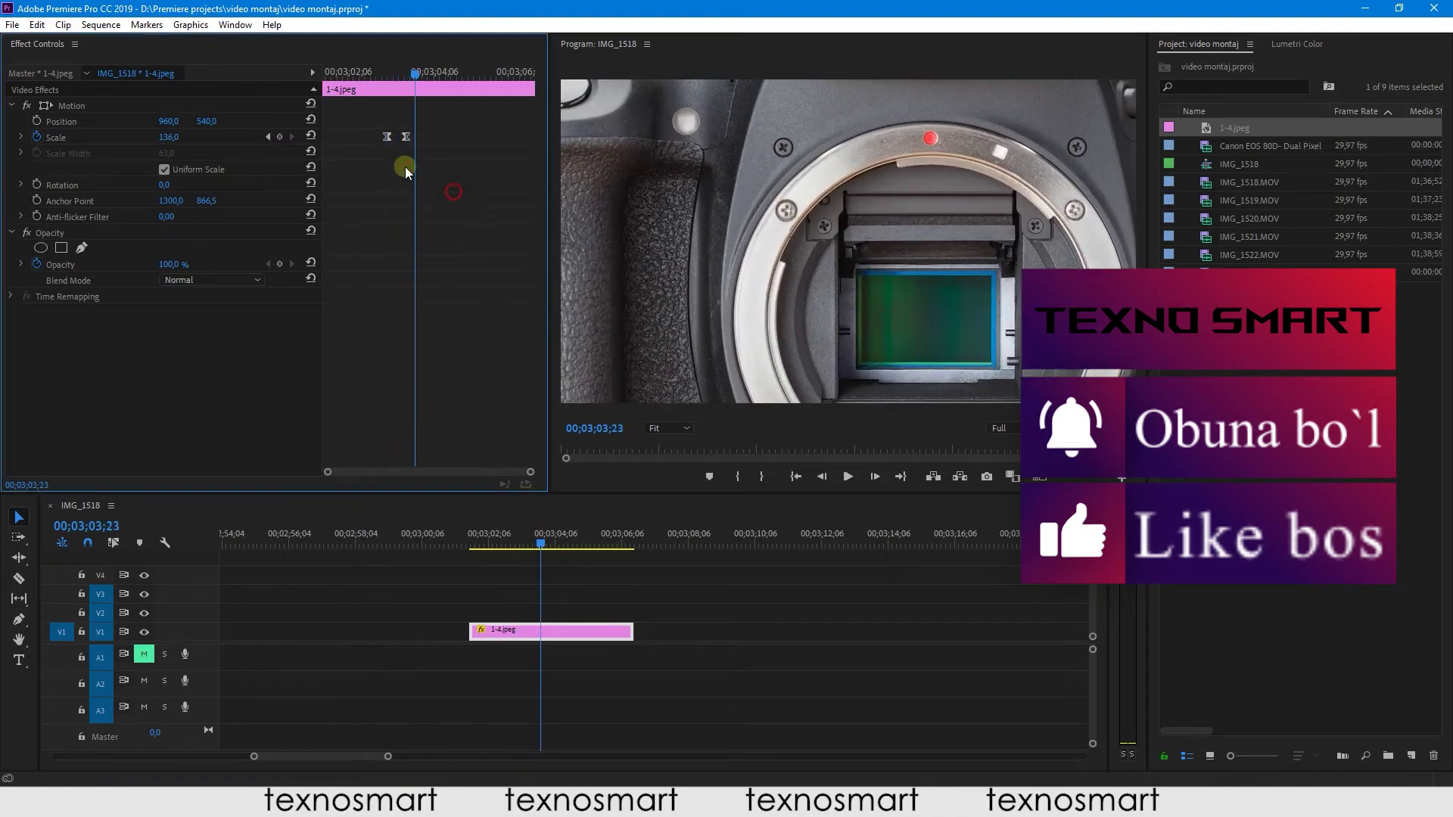
click(406, 137)
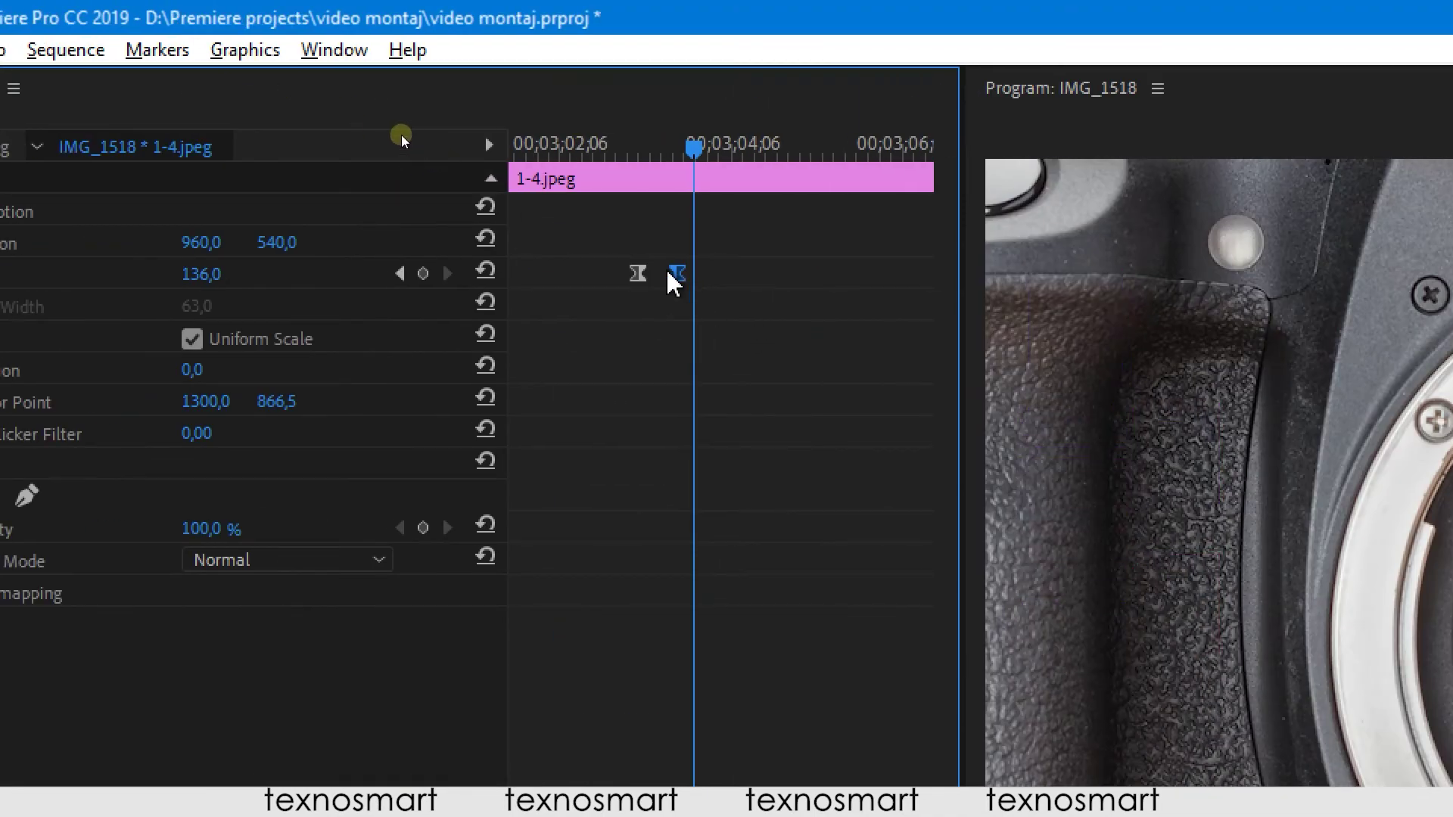
drag(677, 274, 728, 274)
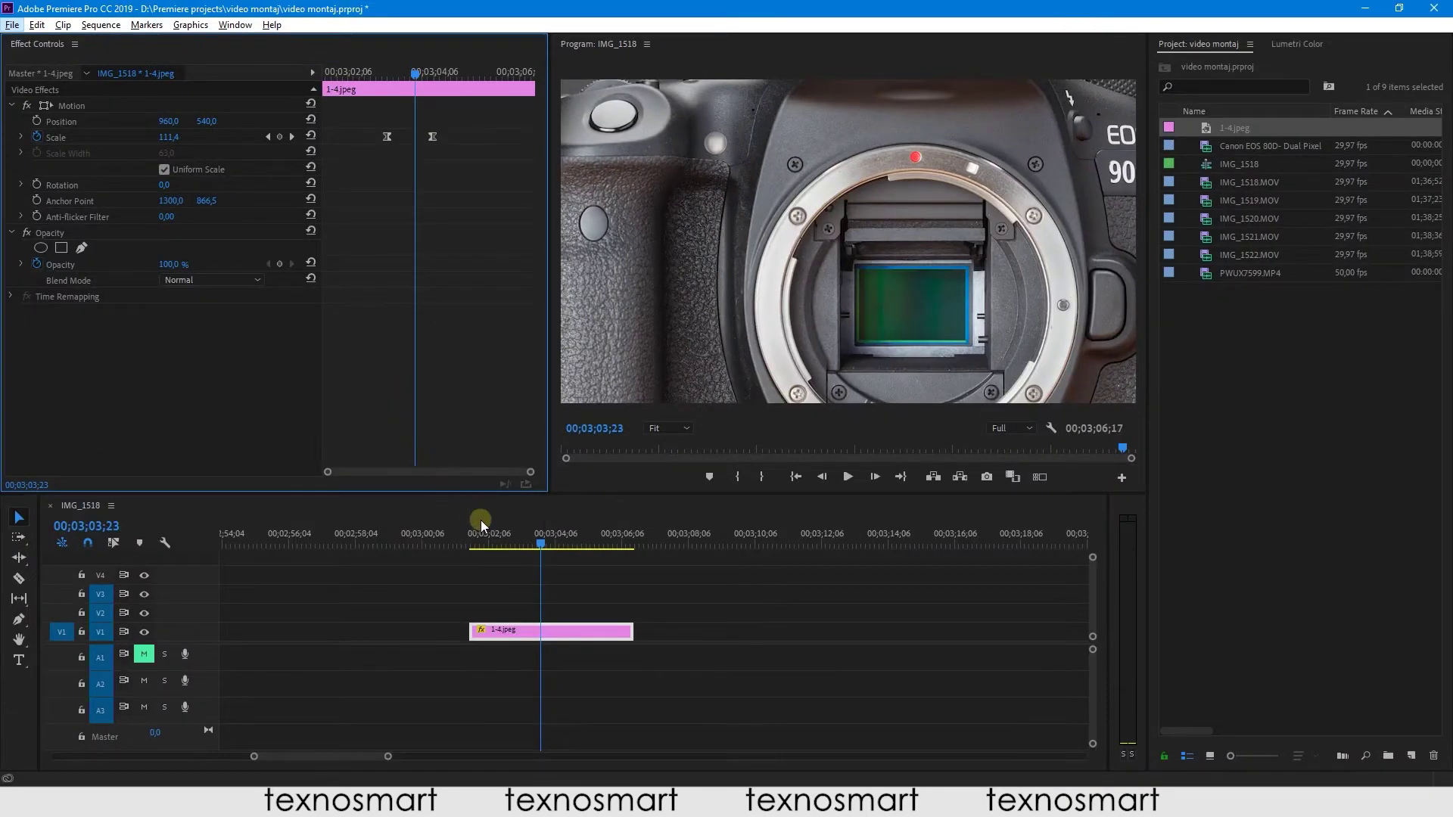
- Replay and scrub the lengthened zoom, then reselect the 1-4.jpeg clip
click(493, 532)
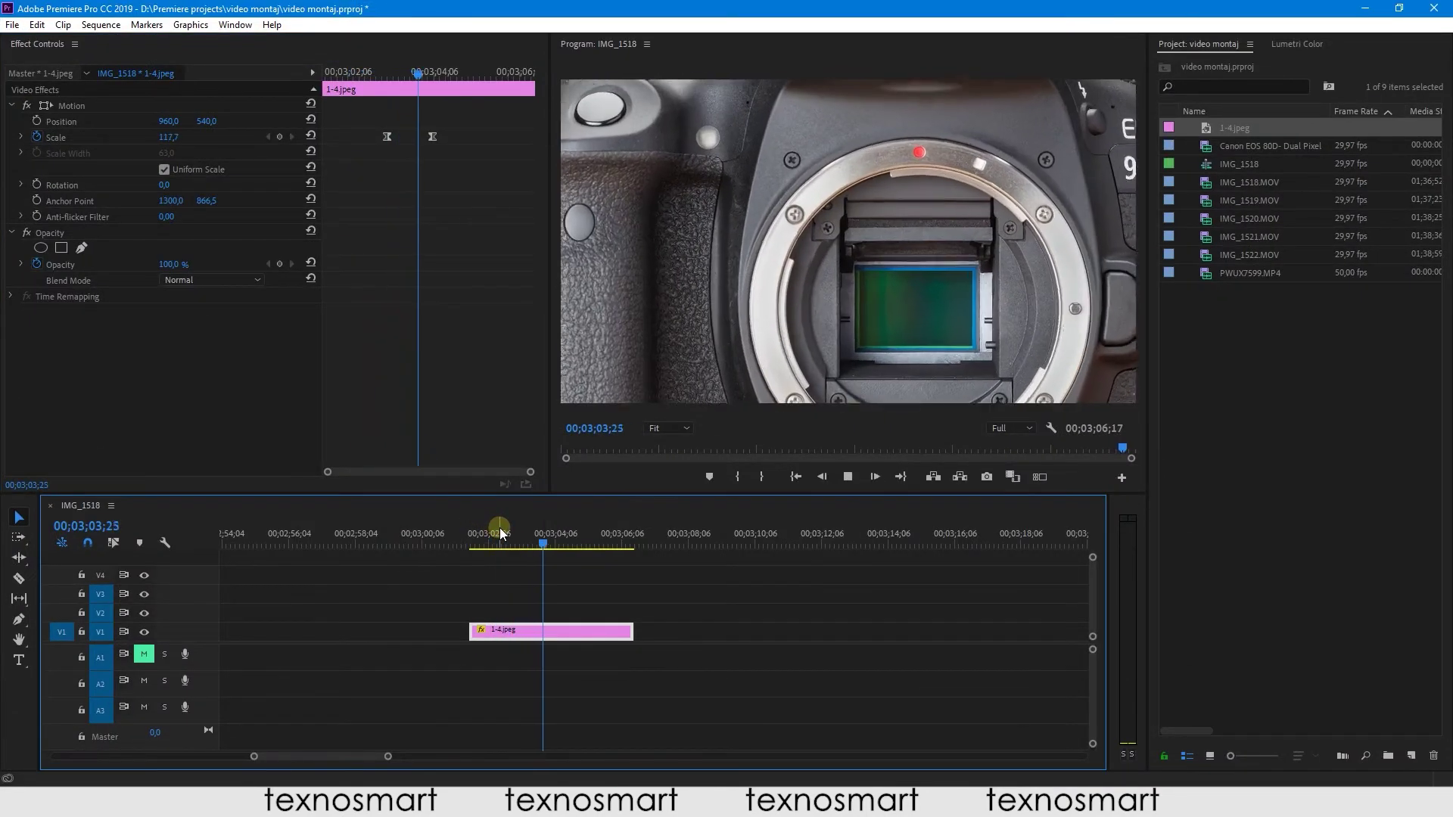
drag(508, 532, 515, 532)
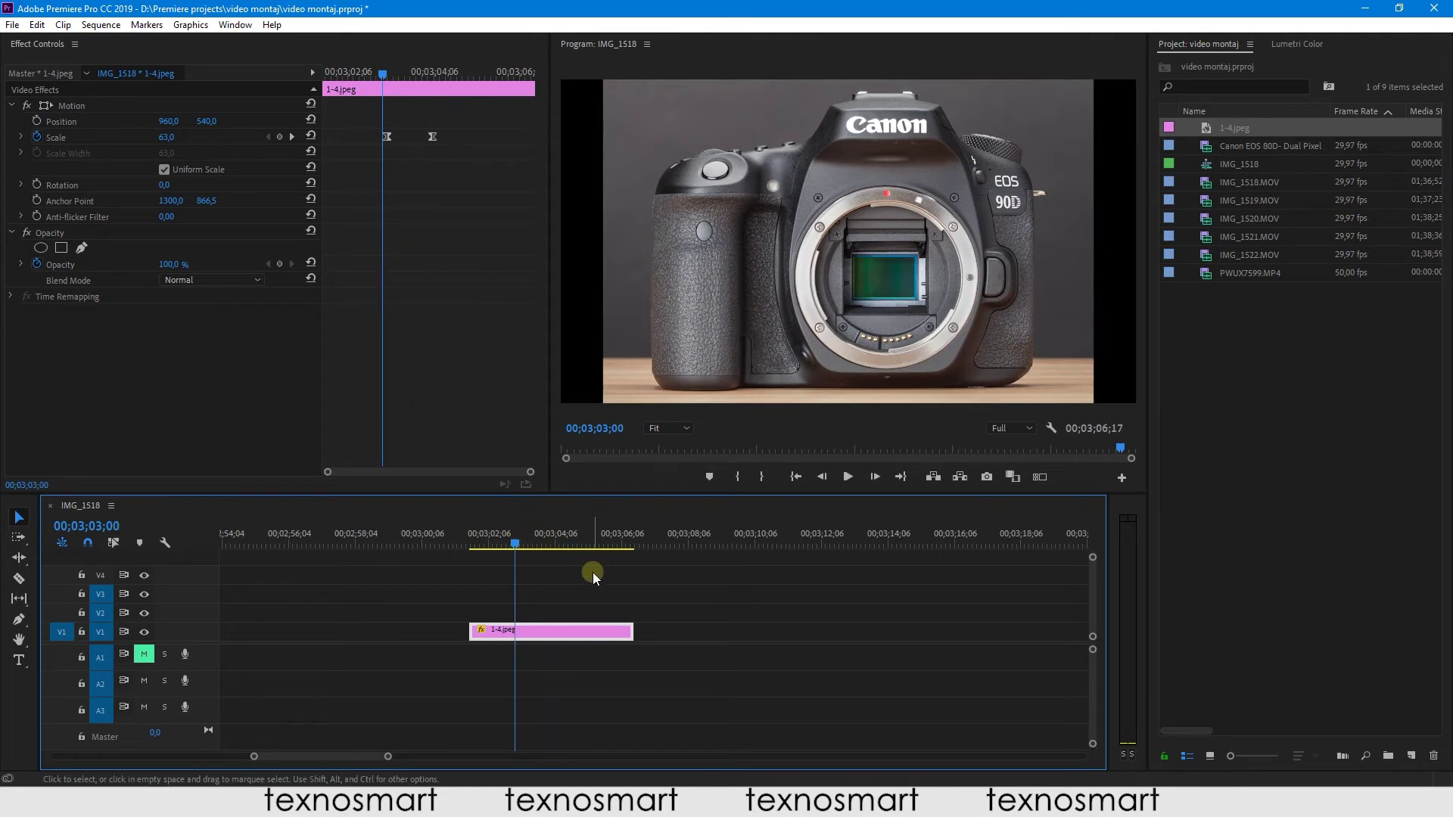
key(space)
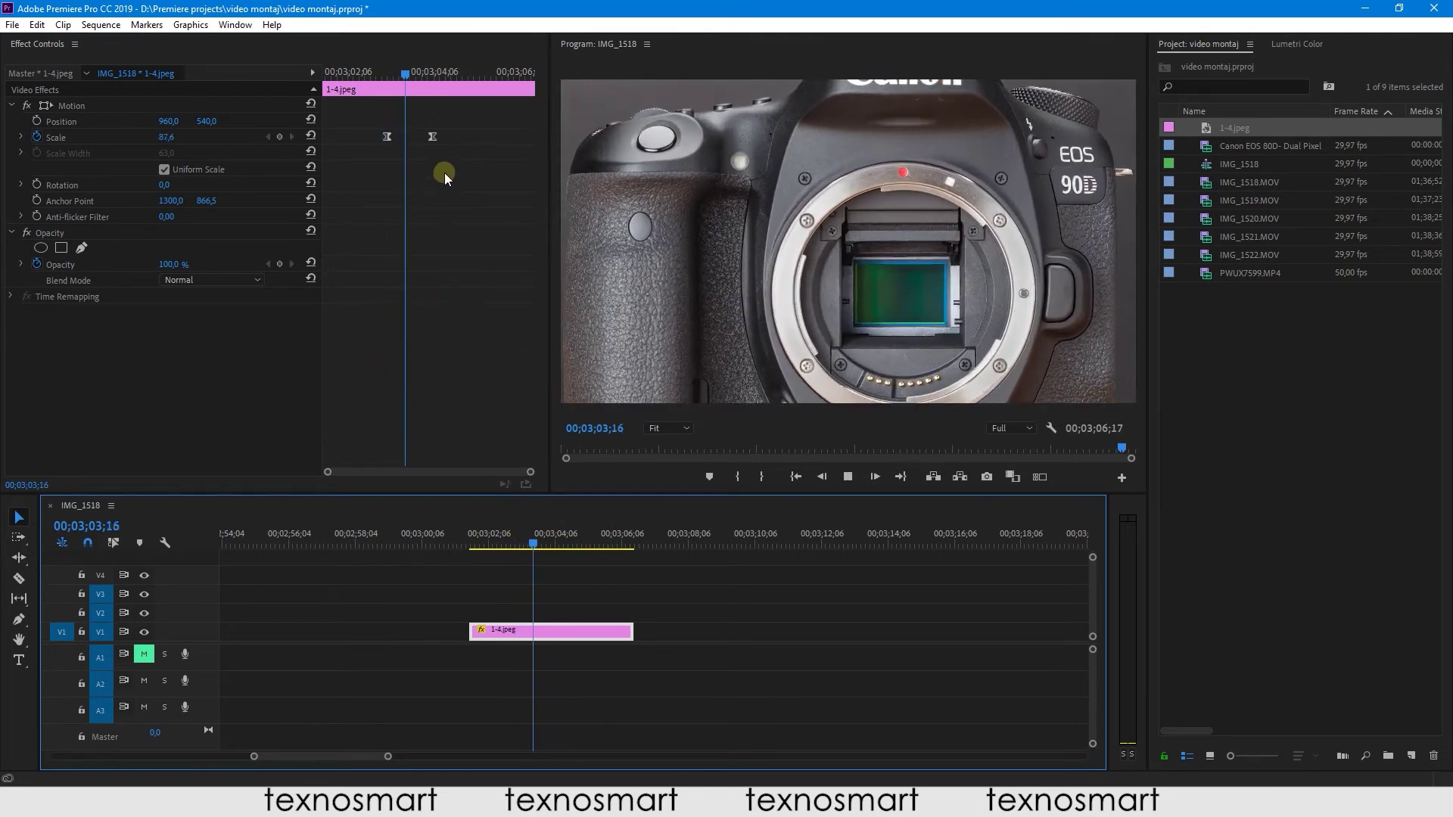
drag(547, 529, 513, 530)
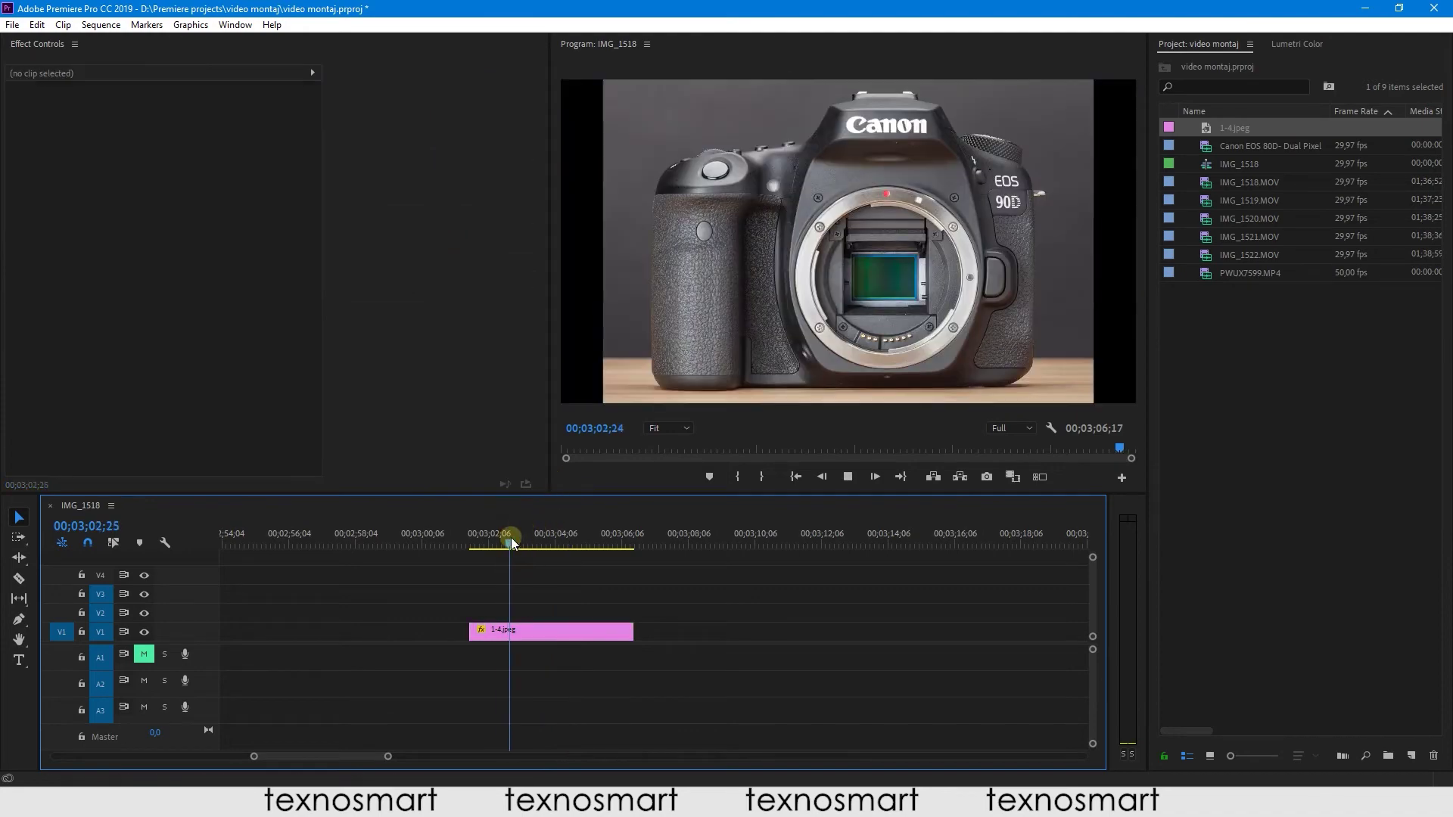
click(505, 530)
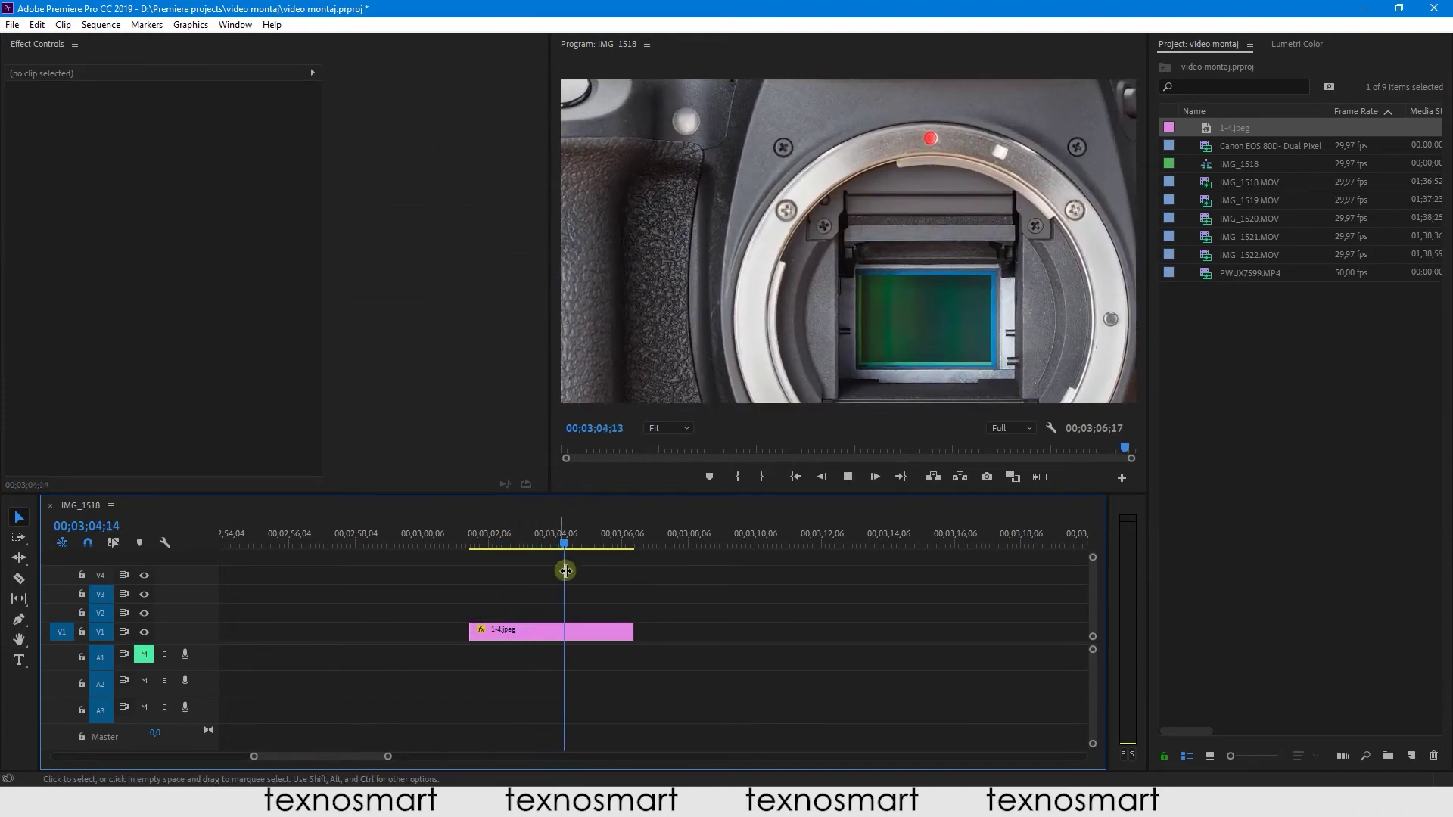
click(516, 546)
drag(517, 550, 528, 546)
click(533, 631)
click(453, 257)
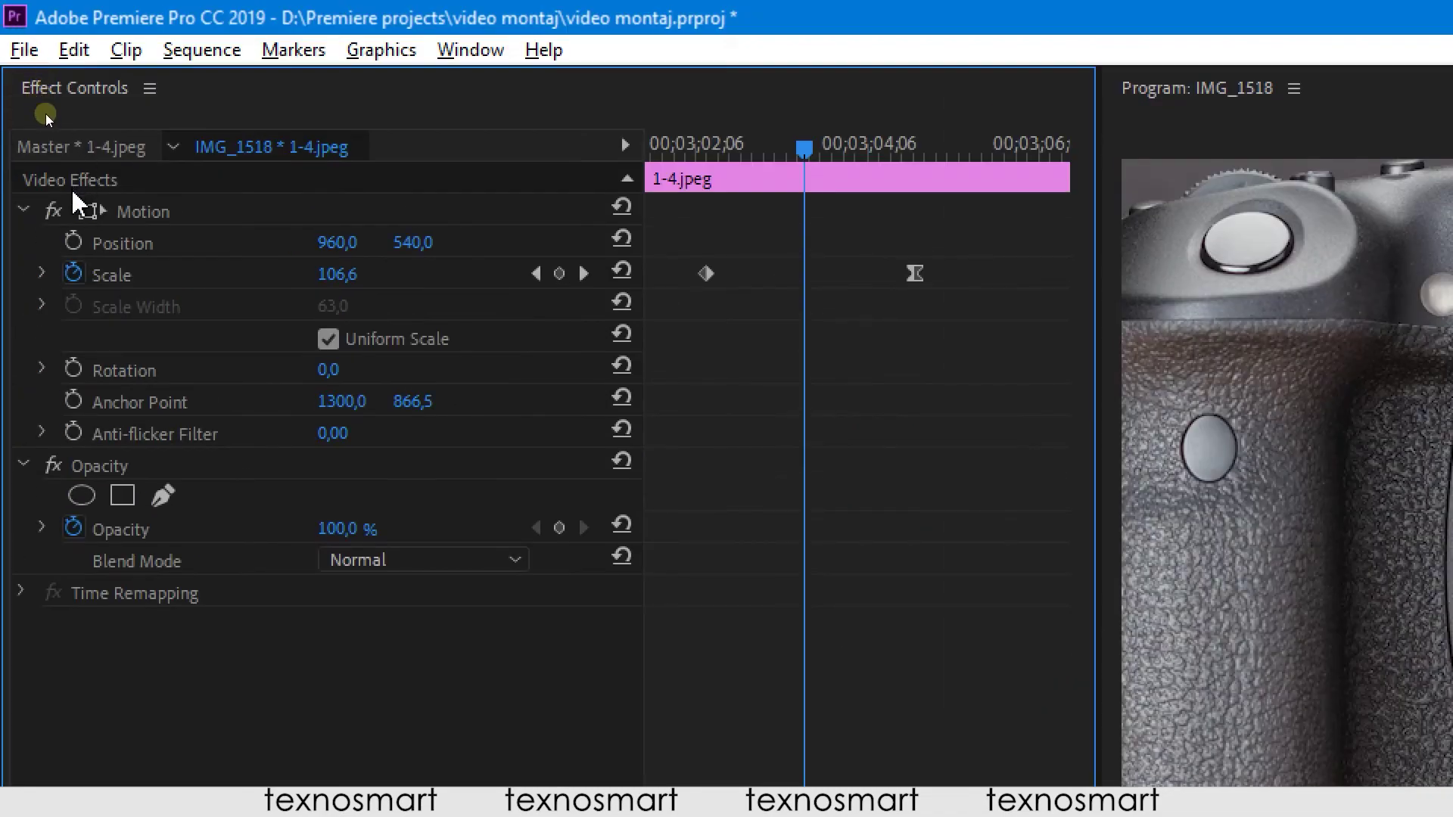
- Expand Scale's graphs, shift the first keyframe later and nudge the last one earlier
click(42, 273)
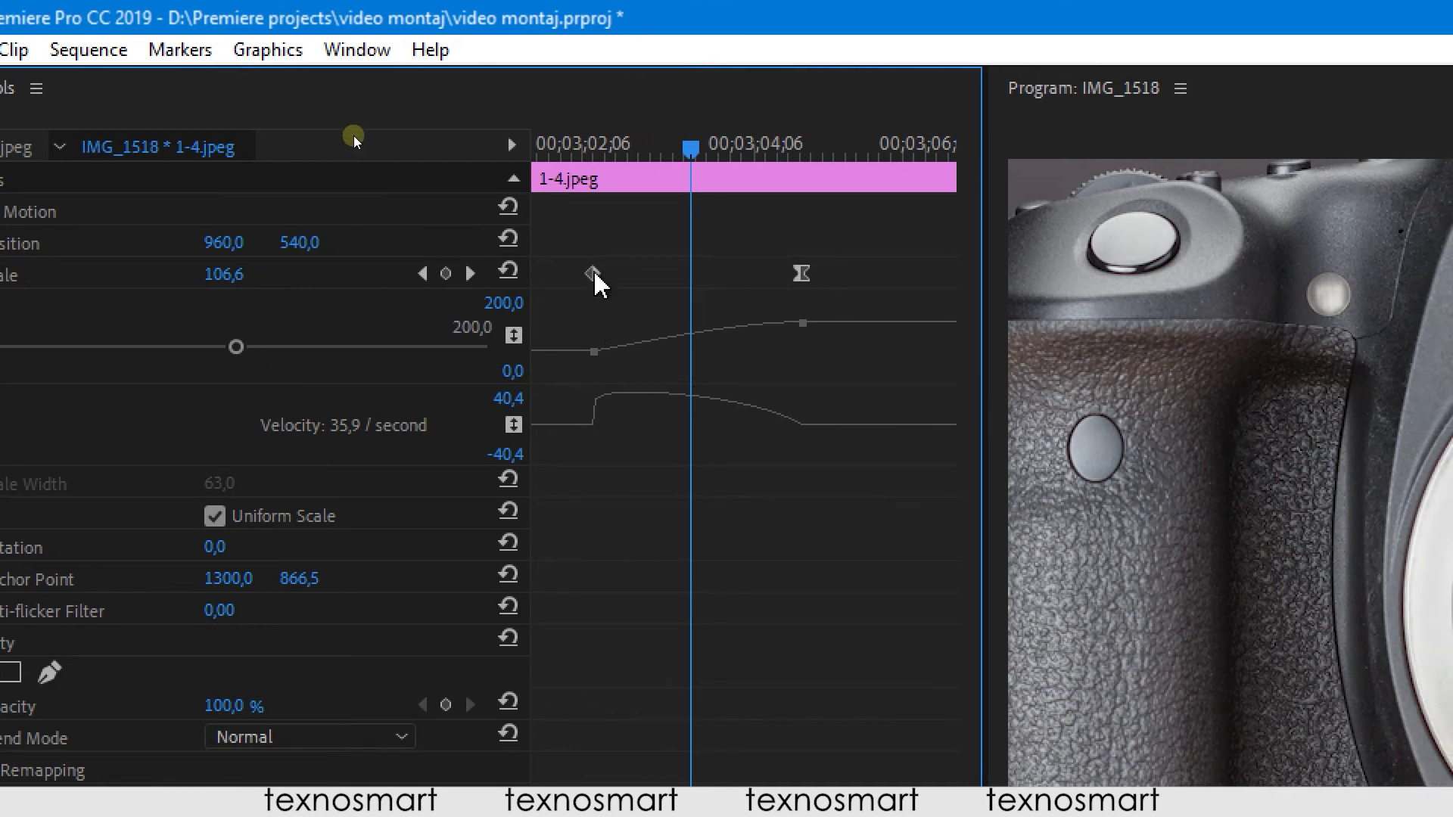
drag(606, 273, 639, 282)
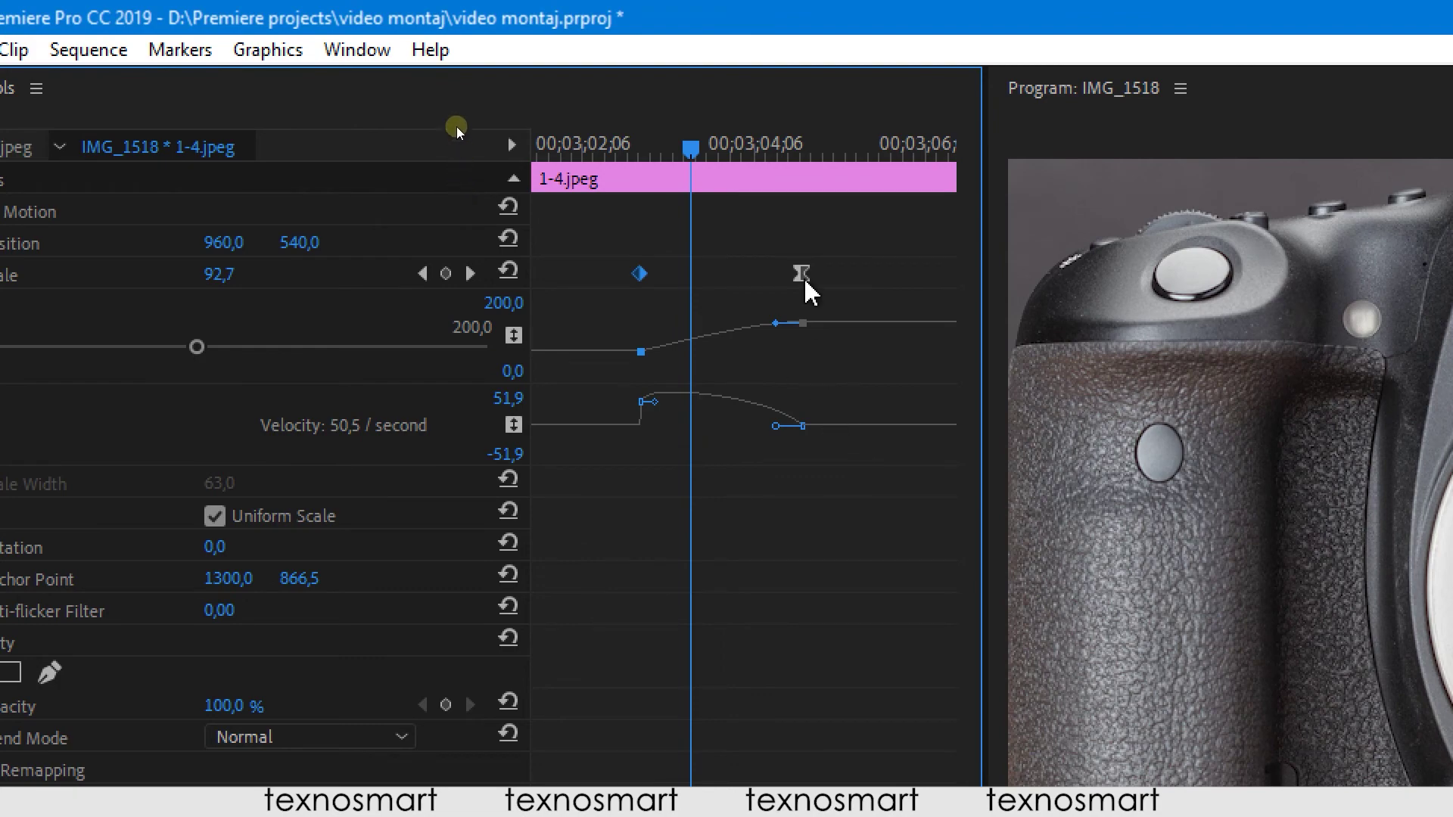
drag(802, 274, 800, 274)
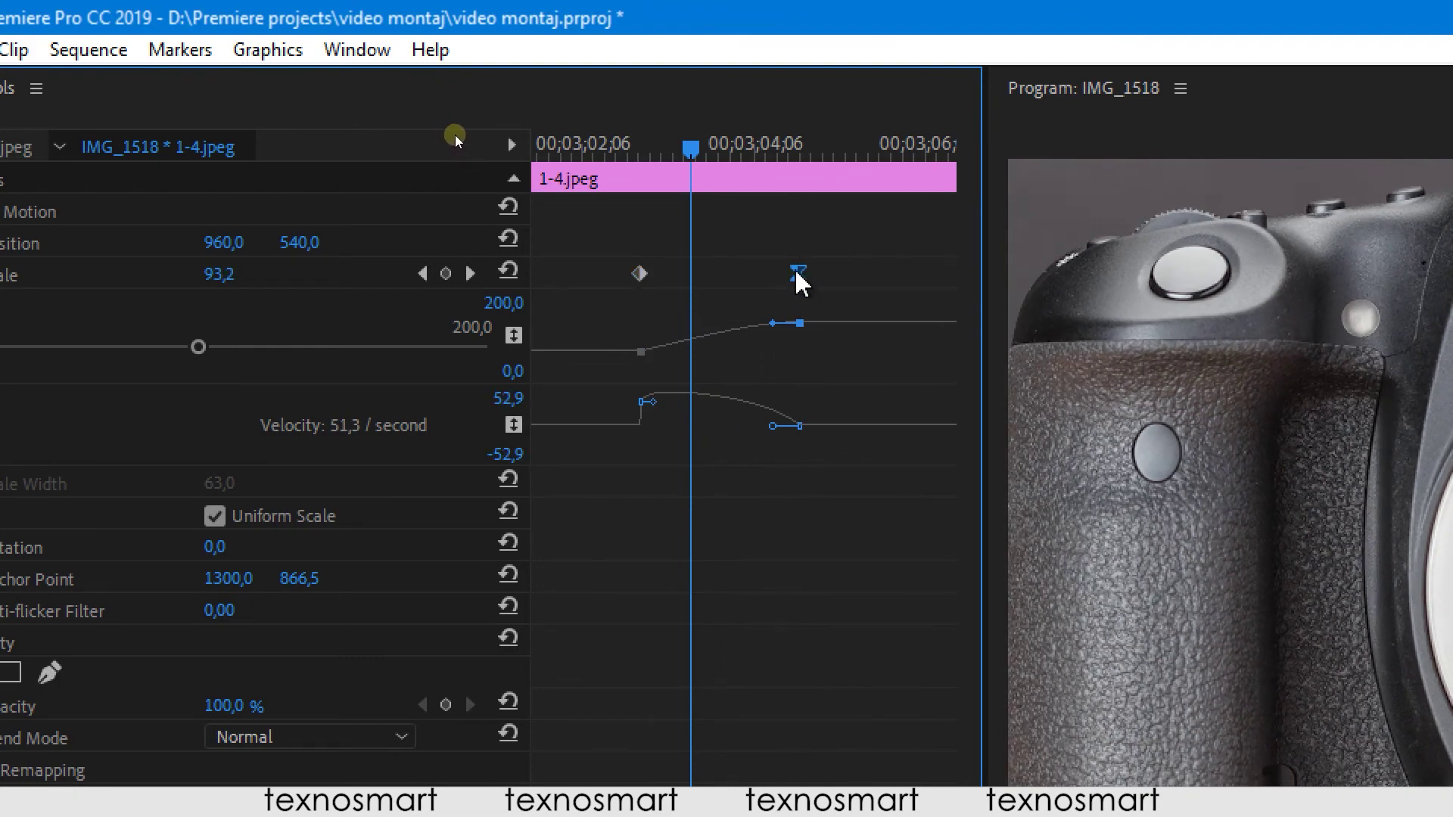
right_click(799, 276)
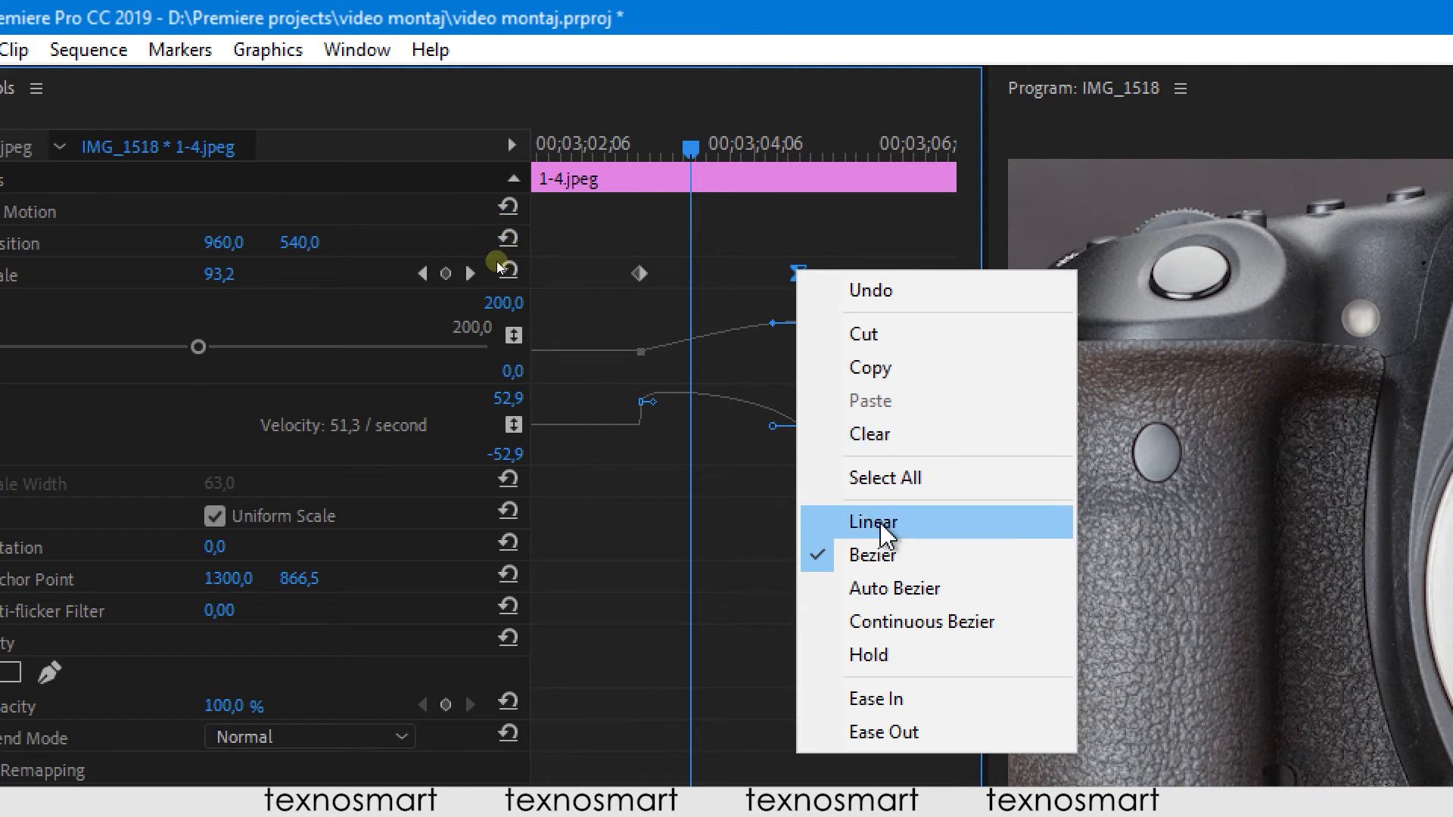
- Make the last Scale keyframe Linear and set the first keyframe's Scale to 0
click(878, 522)
click(658, 148)
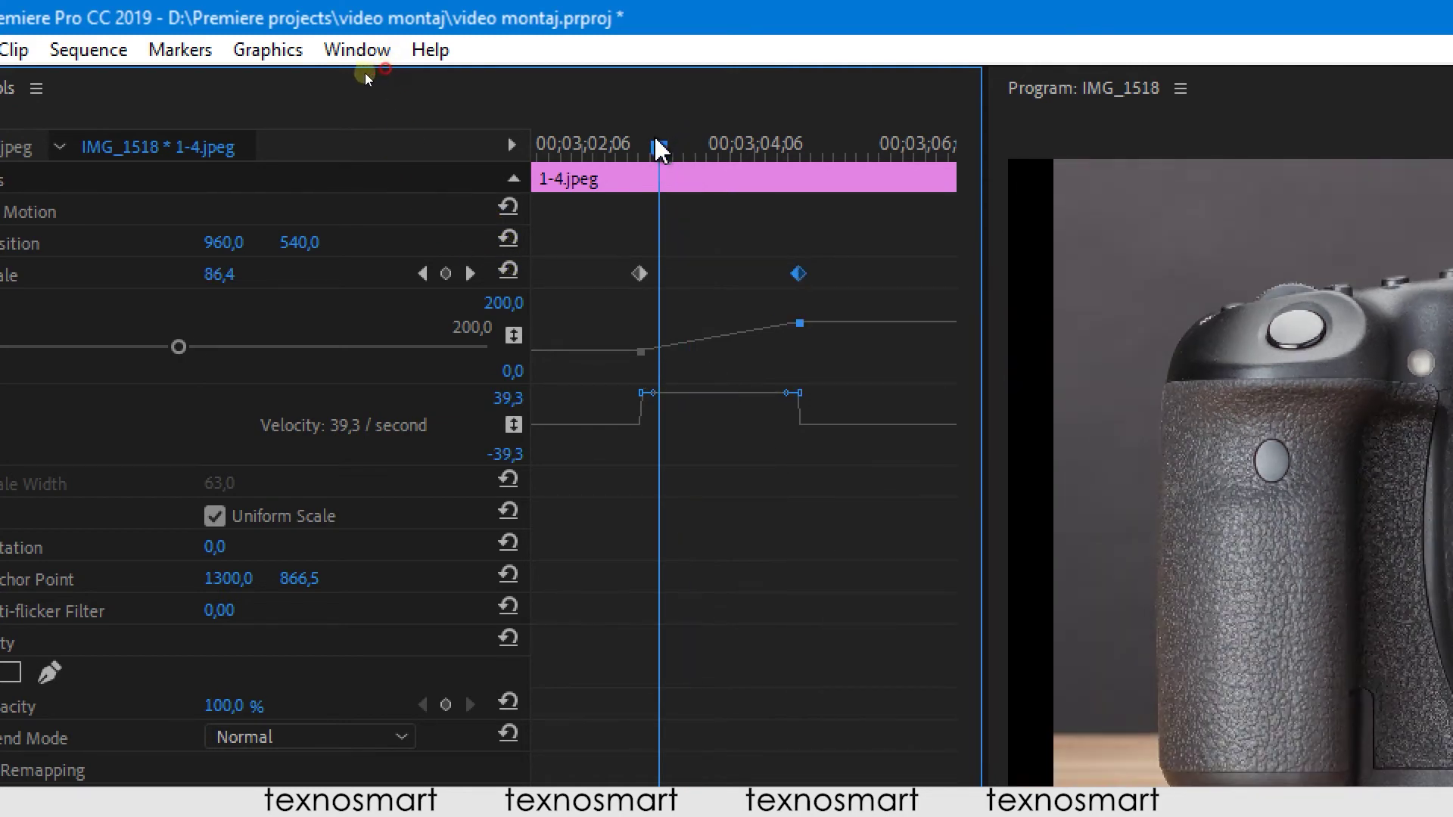
drag(658, 147, 603, 148)
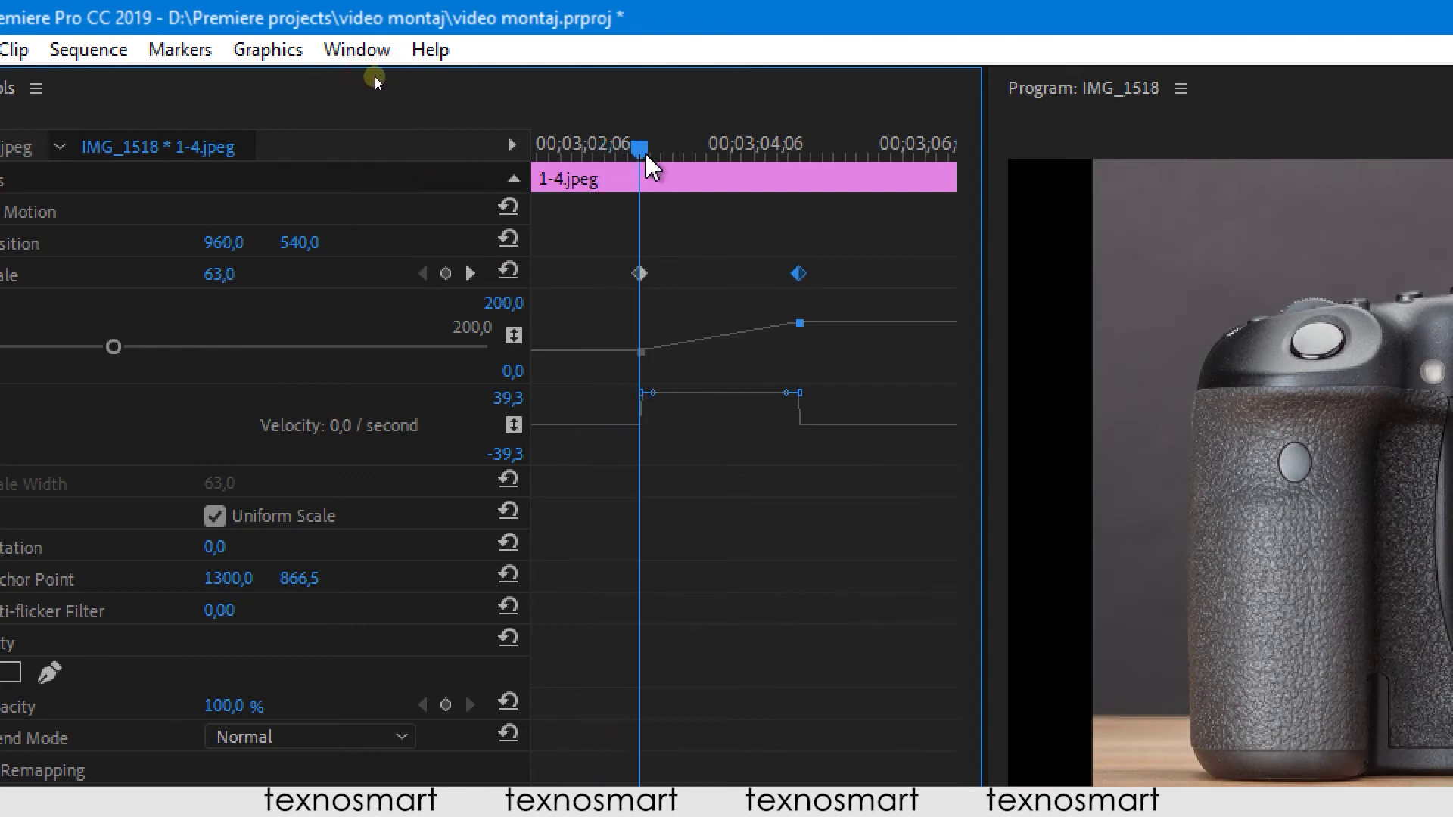
drag(610, 150, 604, 150)
click(469, 273)
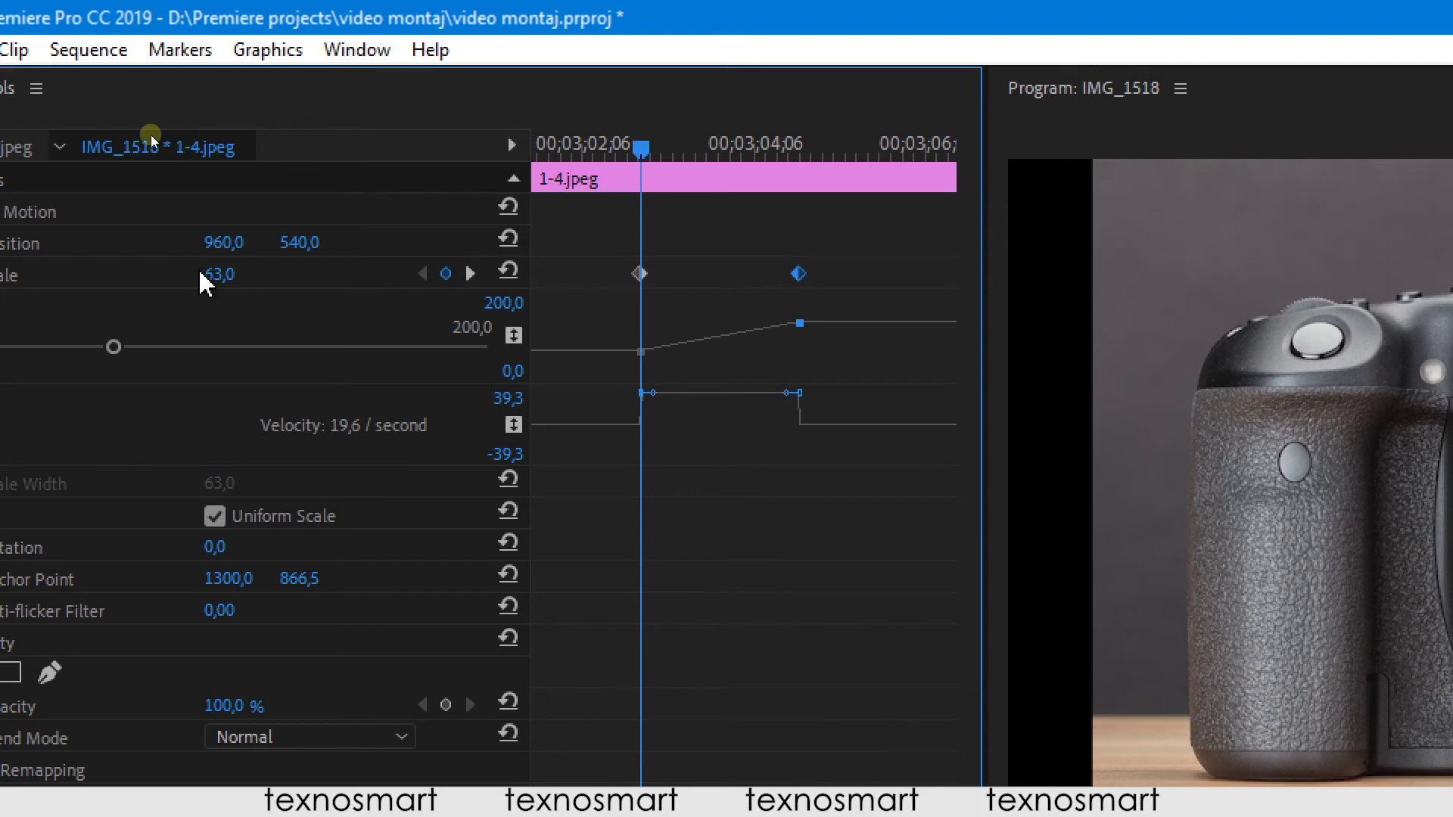
drag(195, 347, 0, 347)
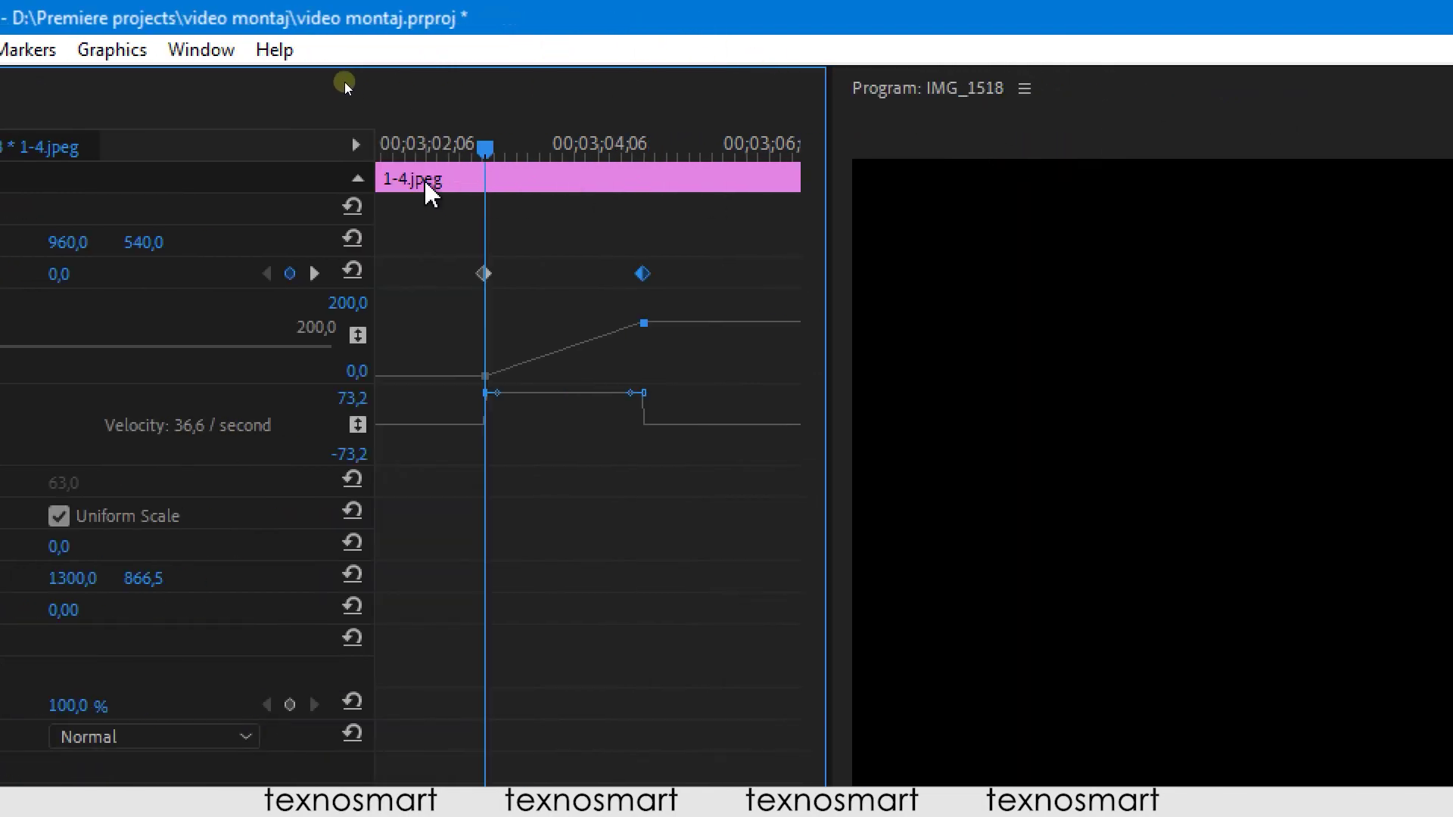
- Scrub and play back the zoom growing the photo from 0
drag(481, 152, 467, 155)
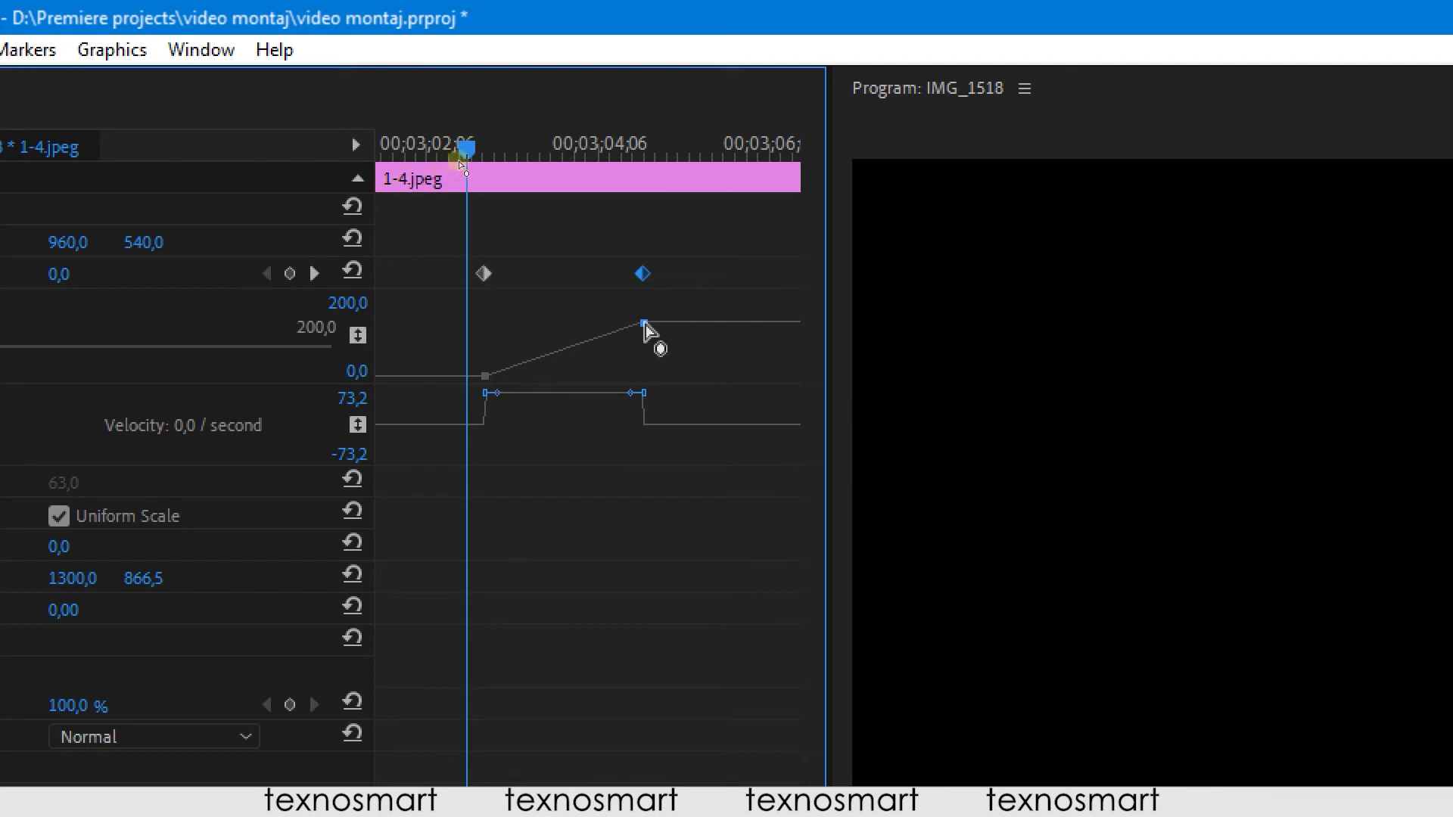
key(space)
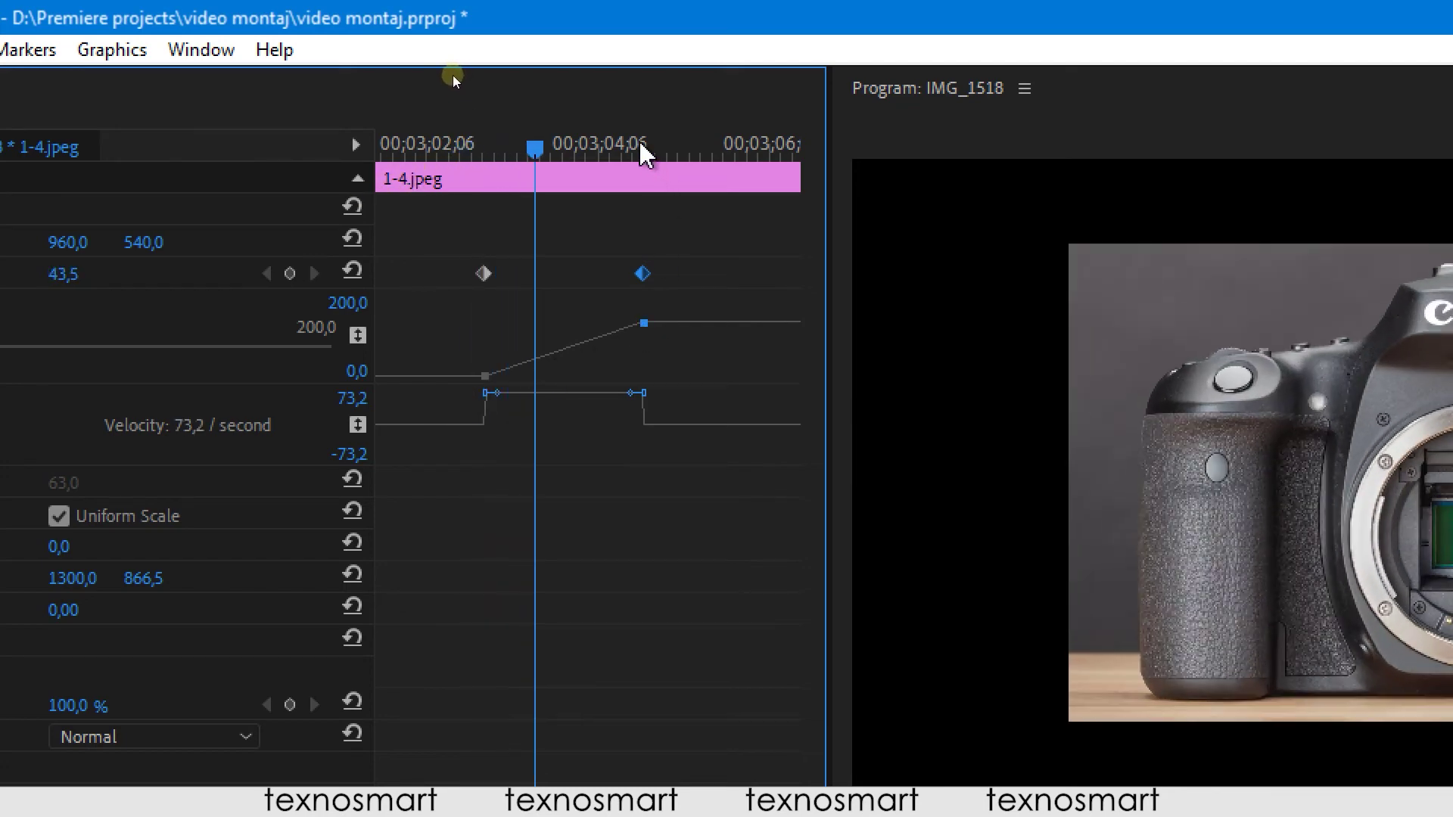
key(space)
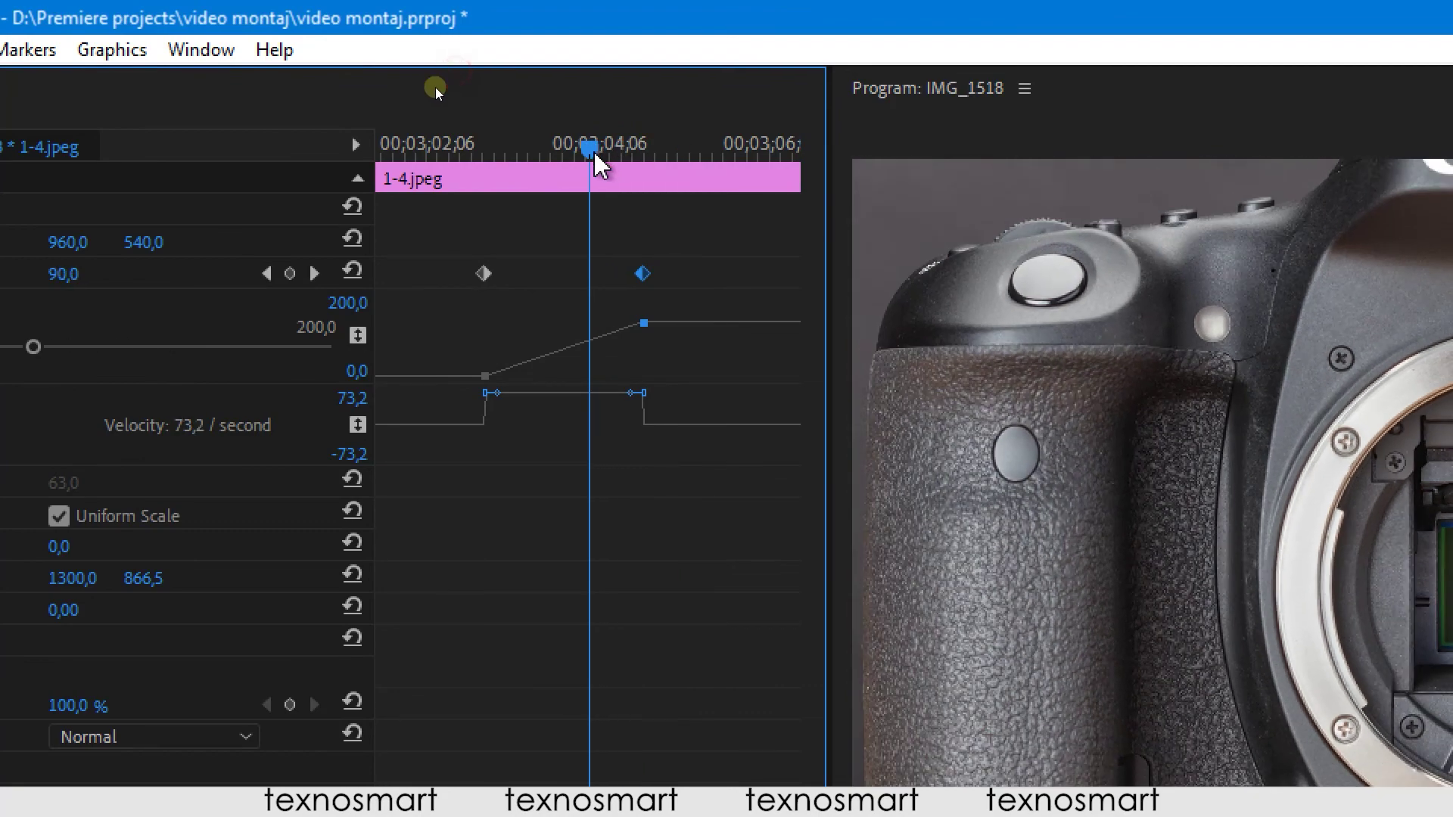
- Give the second Scale keyframe Ease In and lengthen its Bezier handle so it settles into 136
right_click(645, 274)
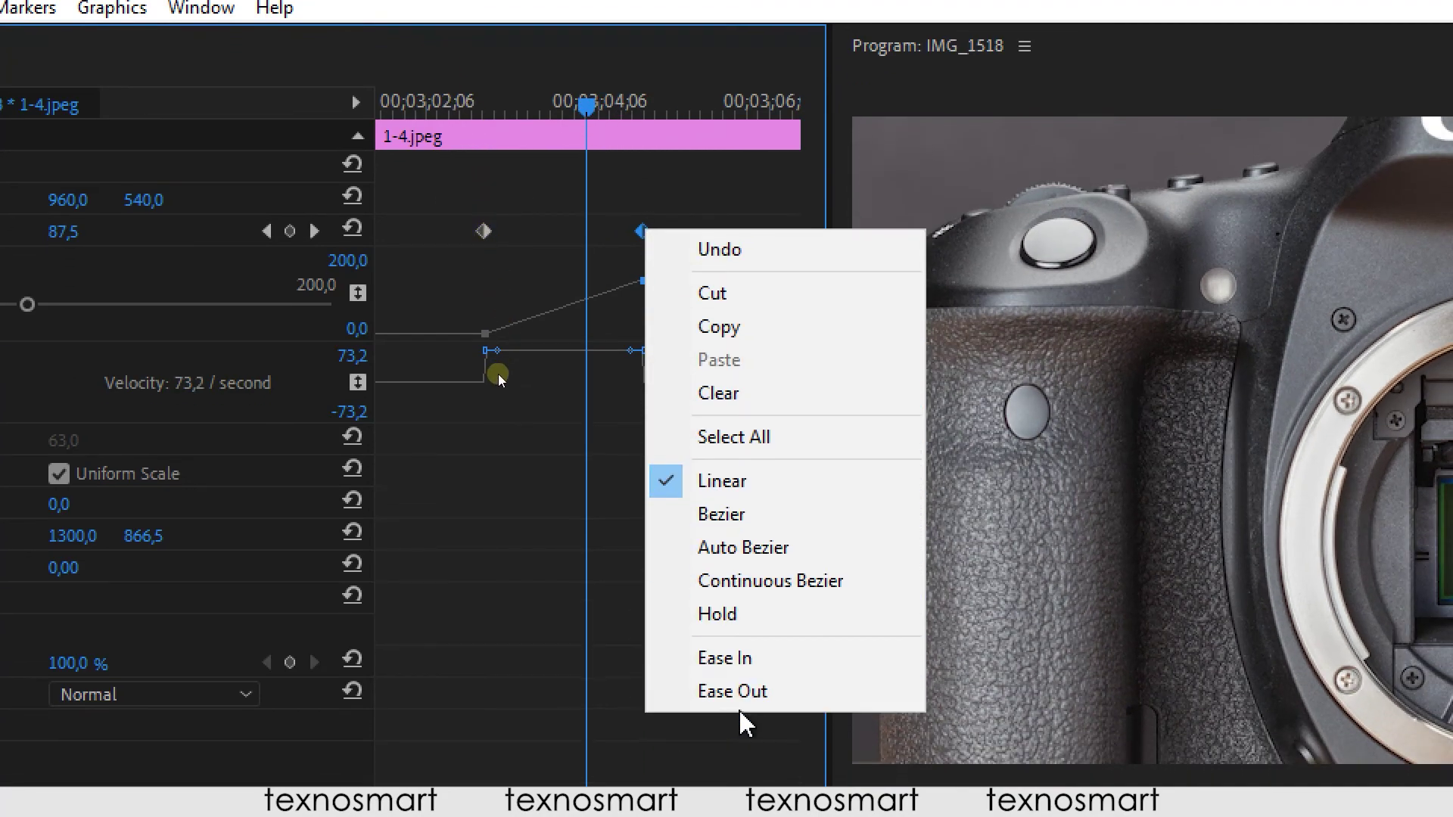
click(747, 659)
click(403, 173)
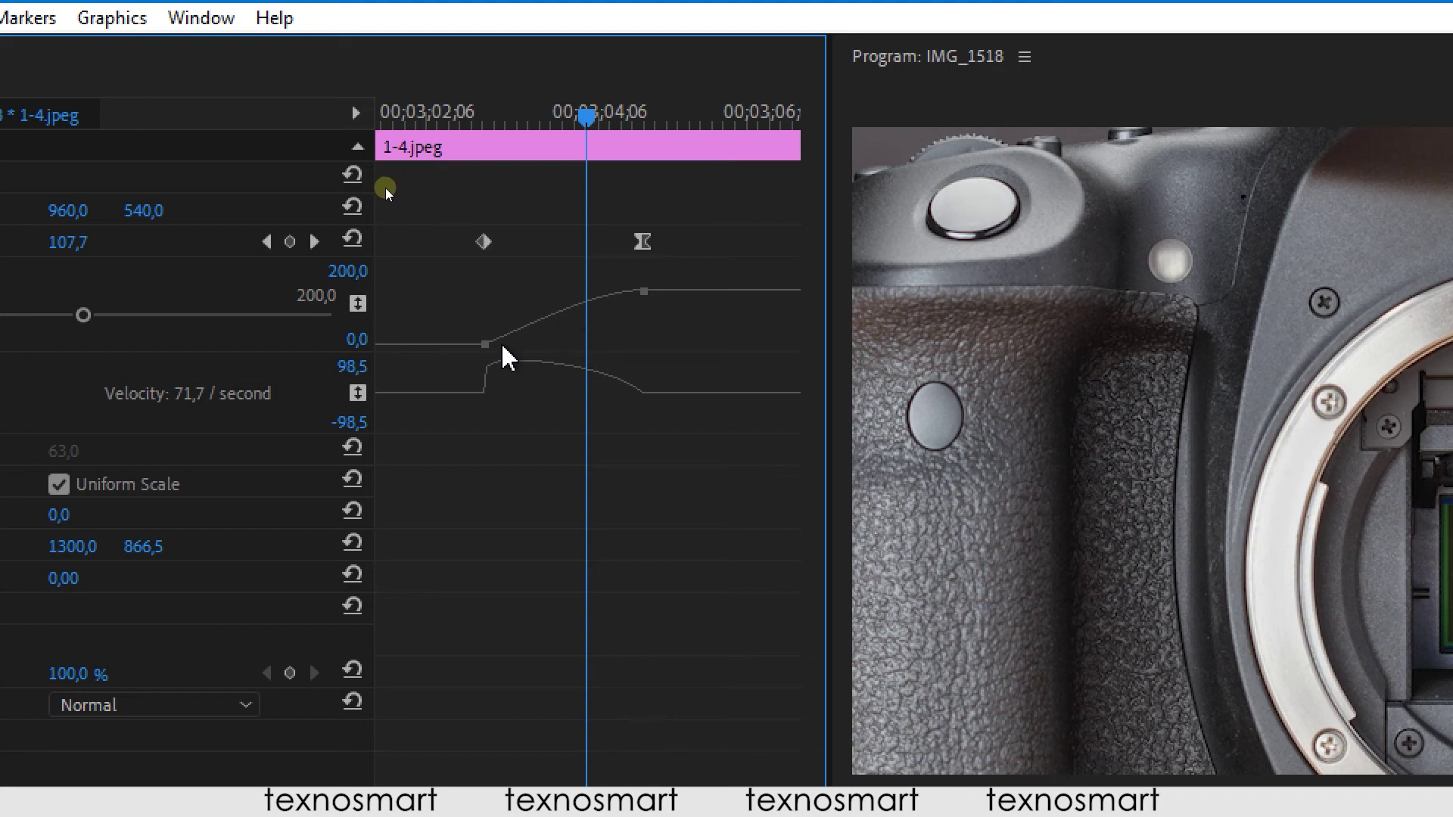
mouse_move(588, 145)
mouse_down()
mouse_move(594, 127)
mouse_move(545, 121)
mouse_up()
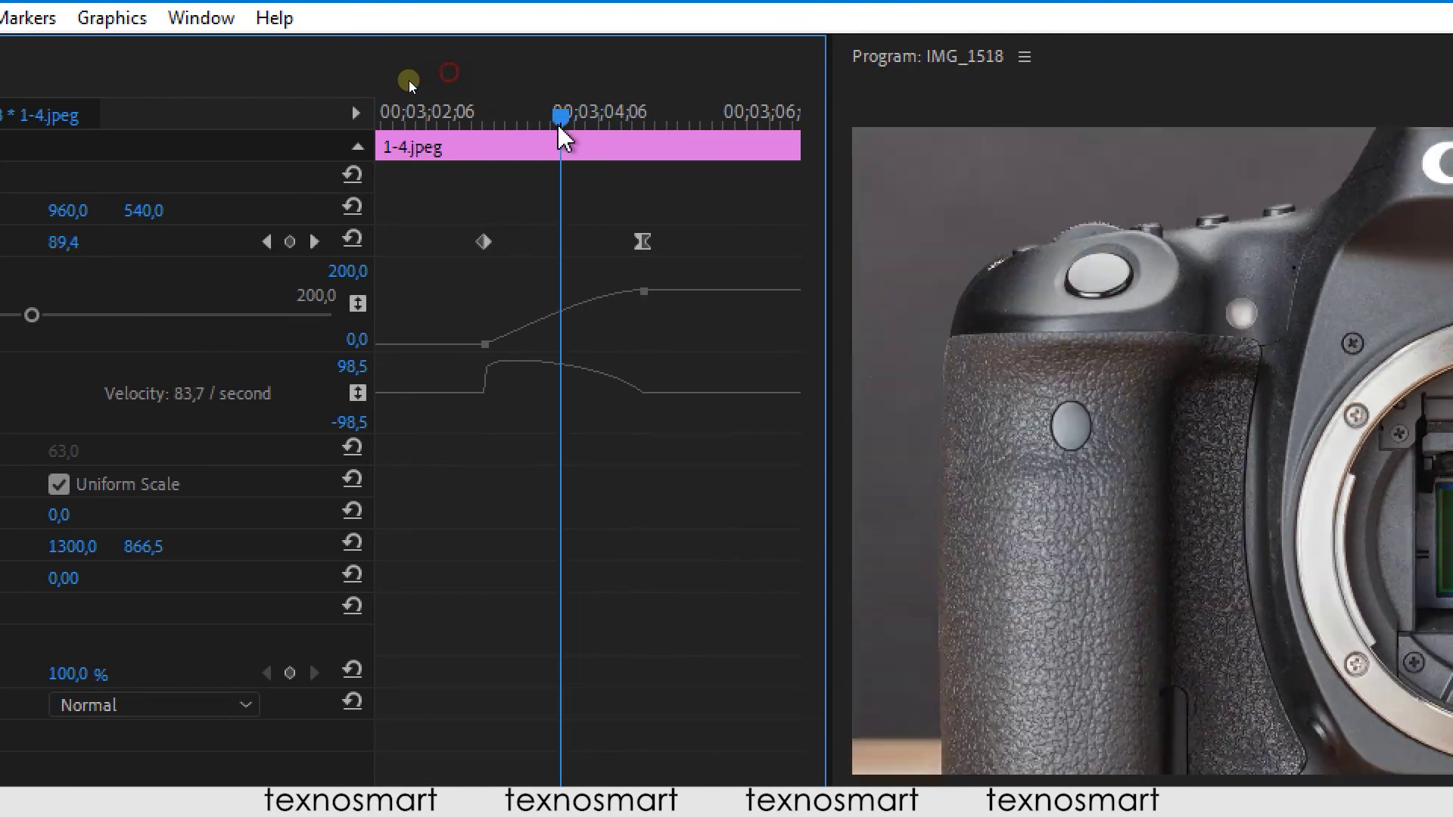
click(642, 244)
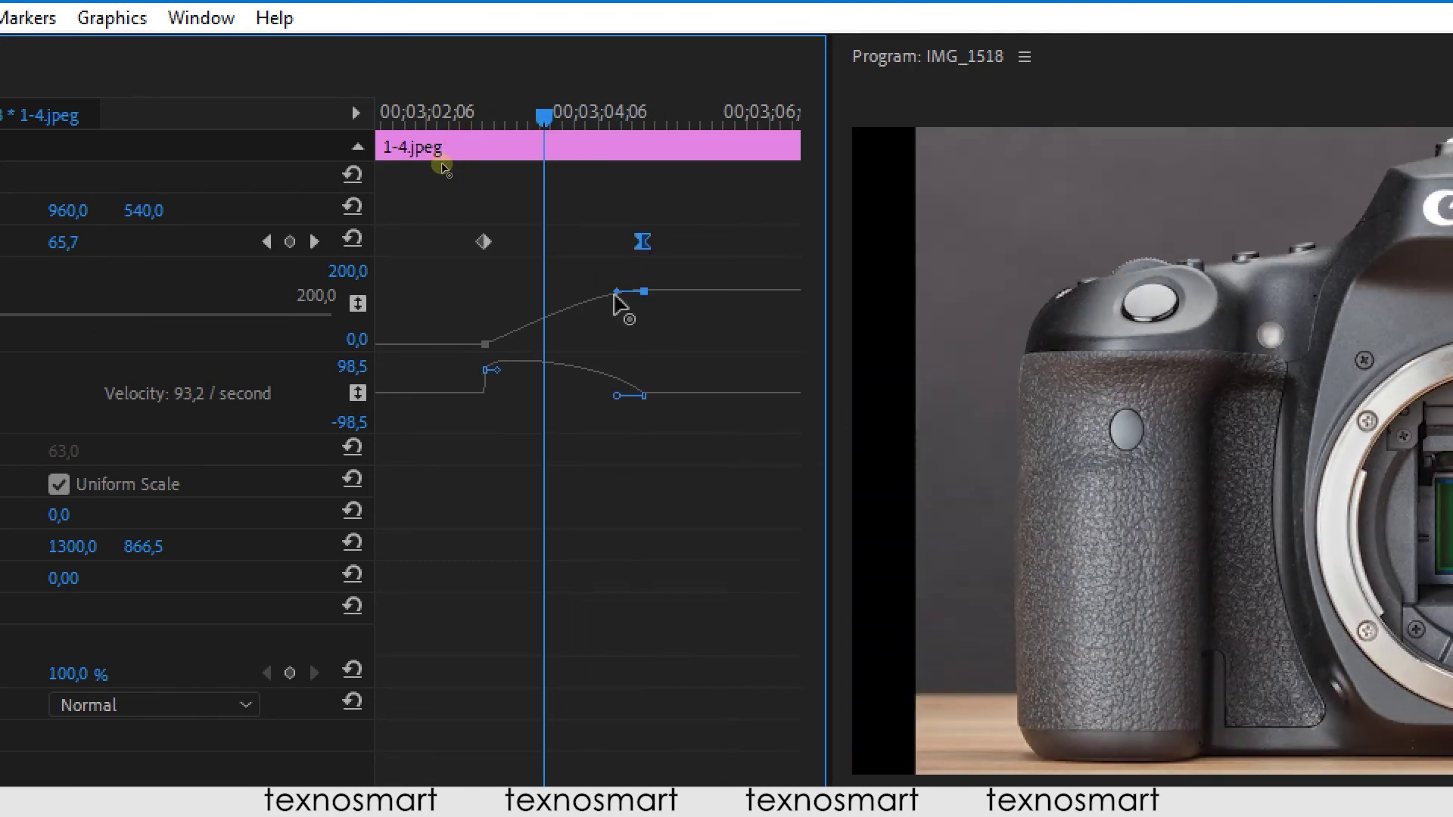
drag(617, 291, 563, 289)
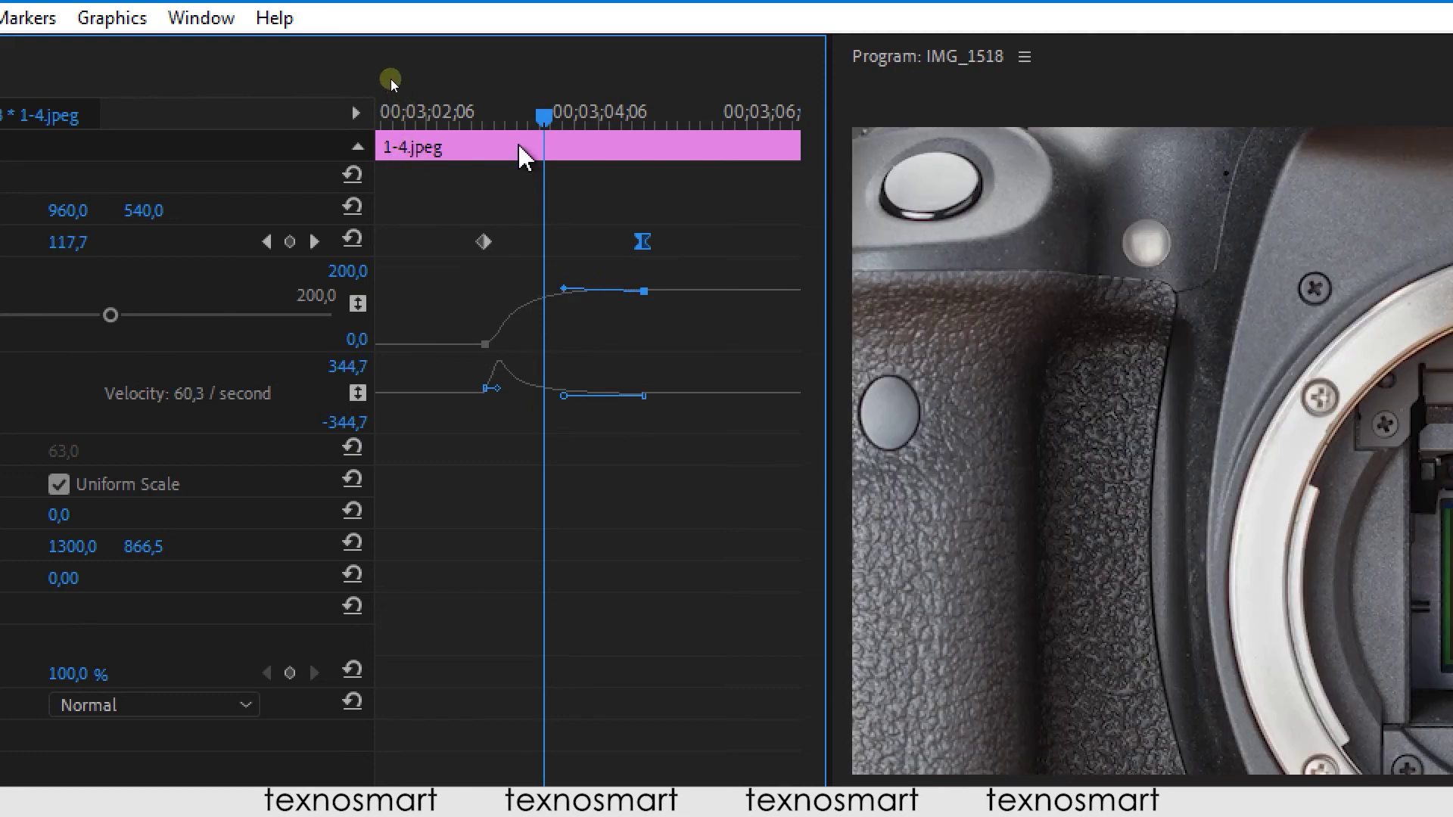
click(462, 115)
- Stretch the second keyframe's Bezier handle further, lowering the Scale velocity peak from 344,7 to 188,2
key(space)
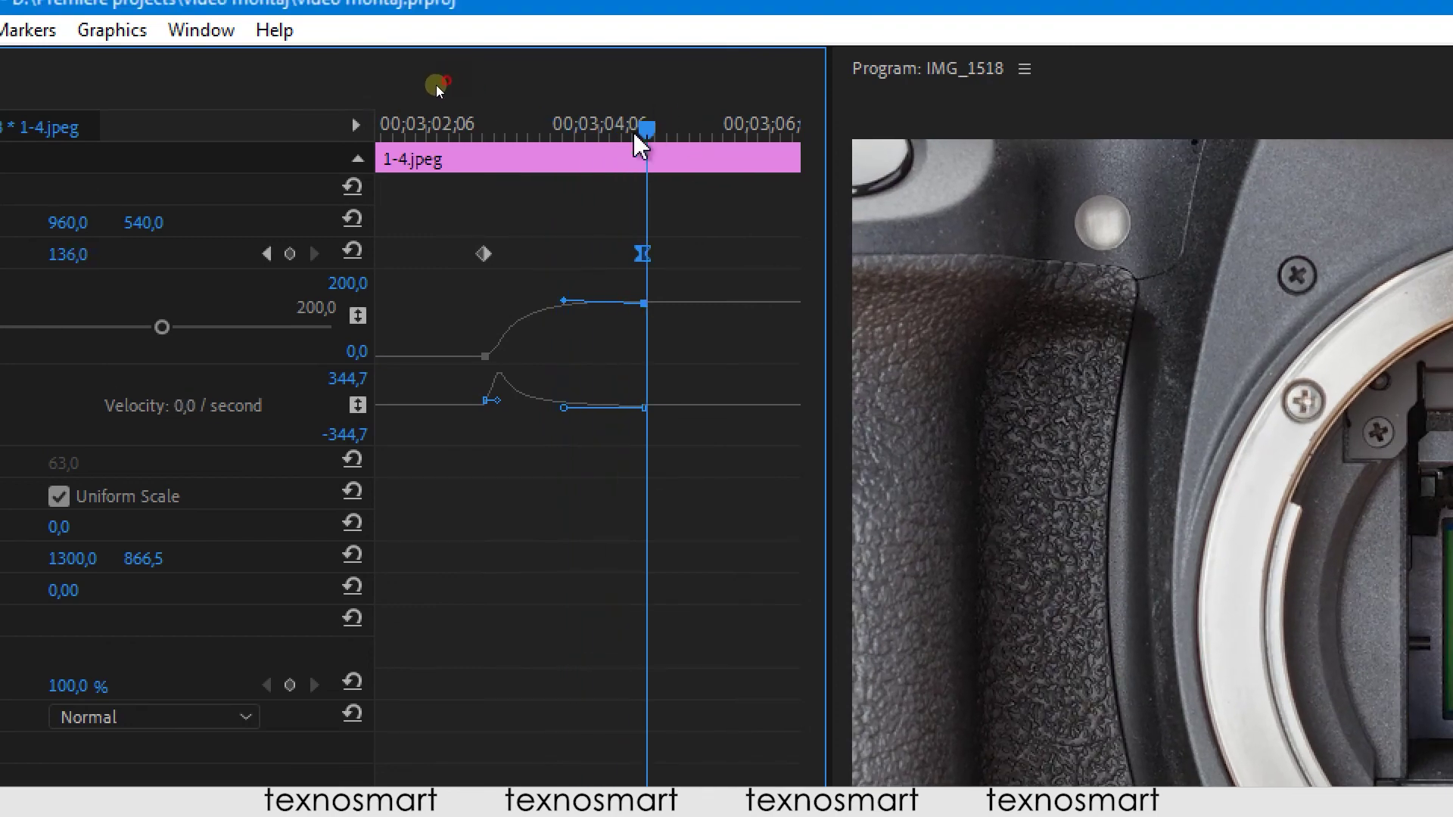
drag(522, 174, 561, 219)
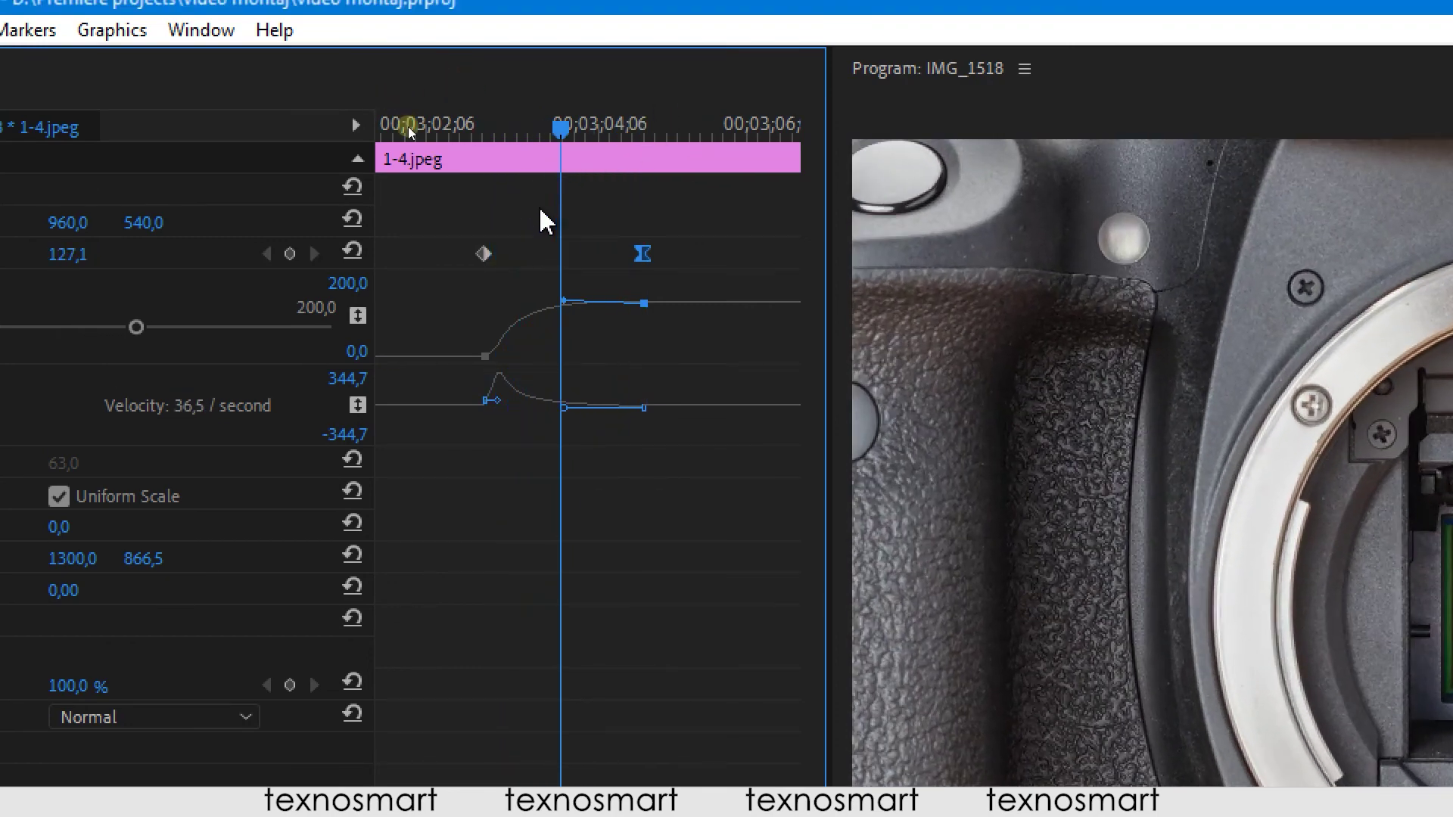
drag(564, 302, 582, 304)
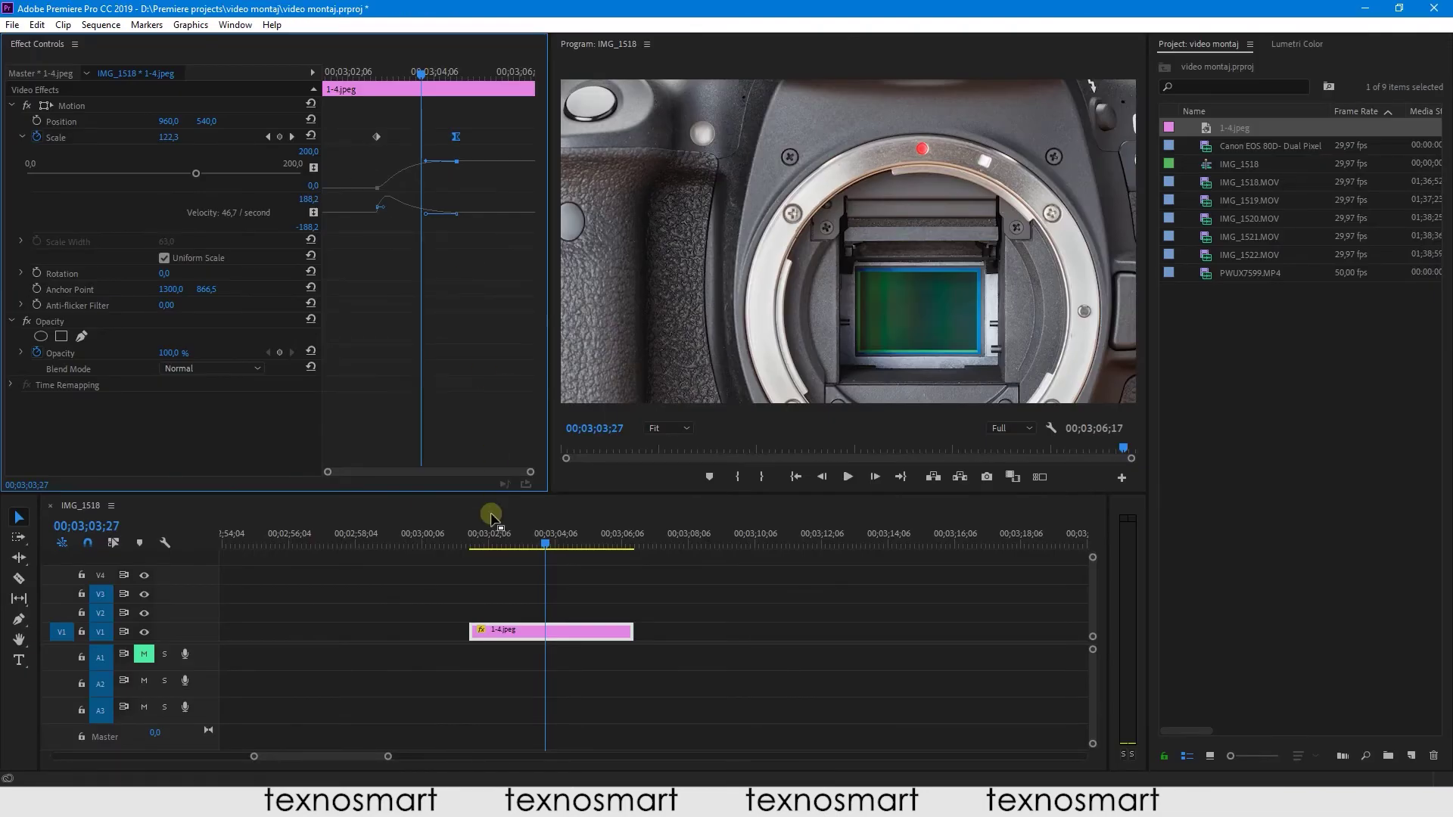
- Replay the softened zoom from its start and stop at 00;03;03;12
drag(488, 542, 503, 543)
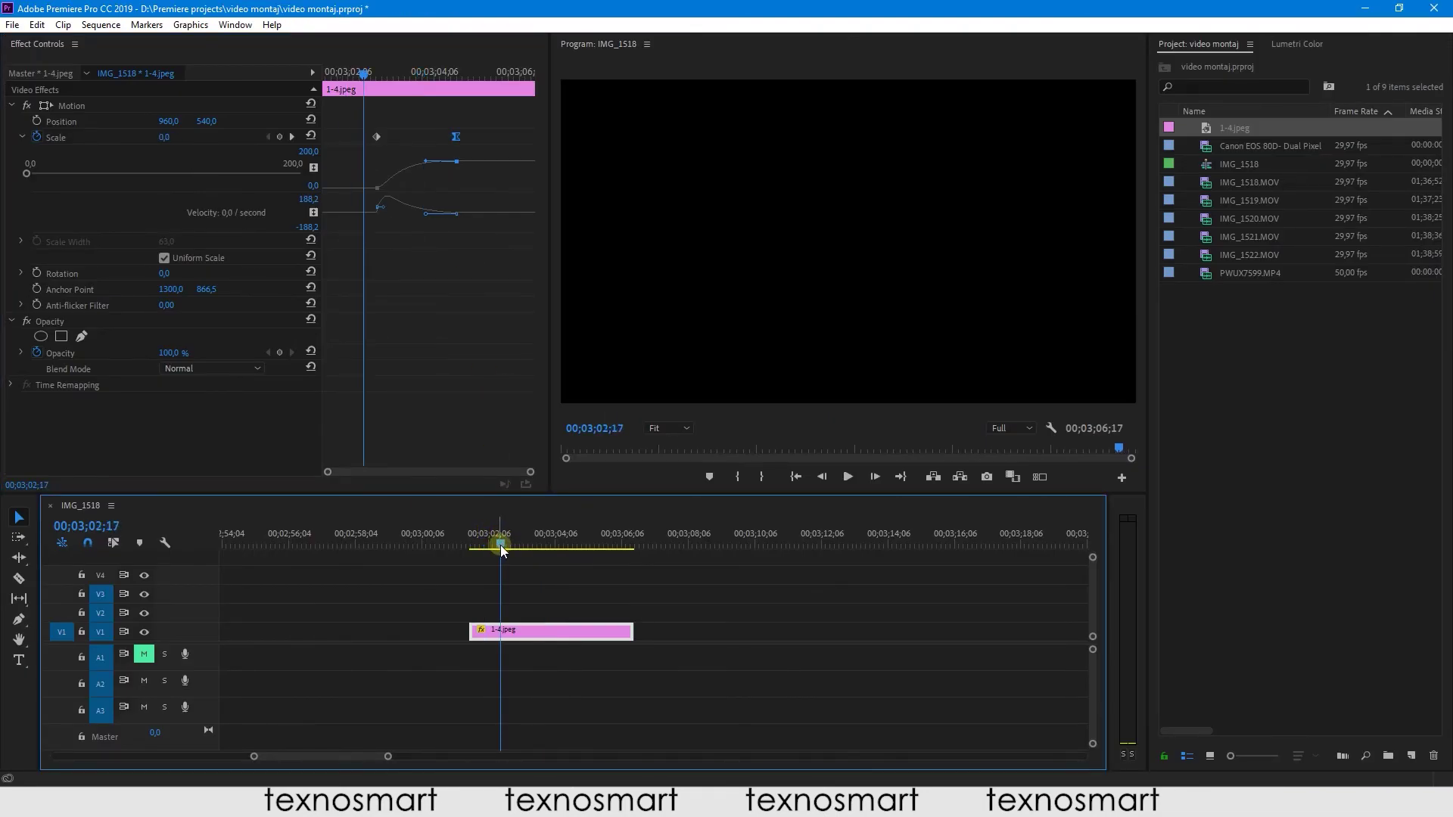
key(space)
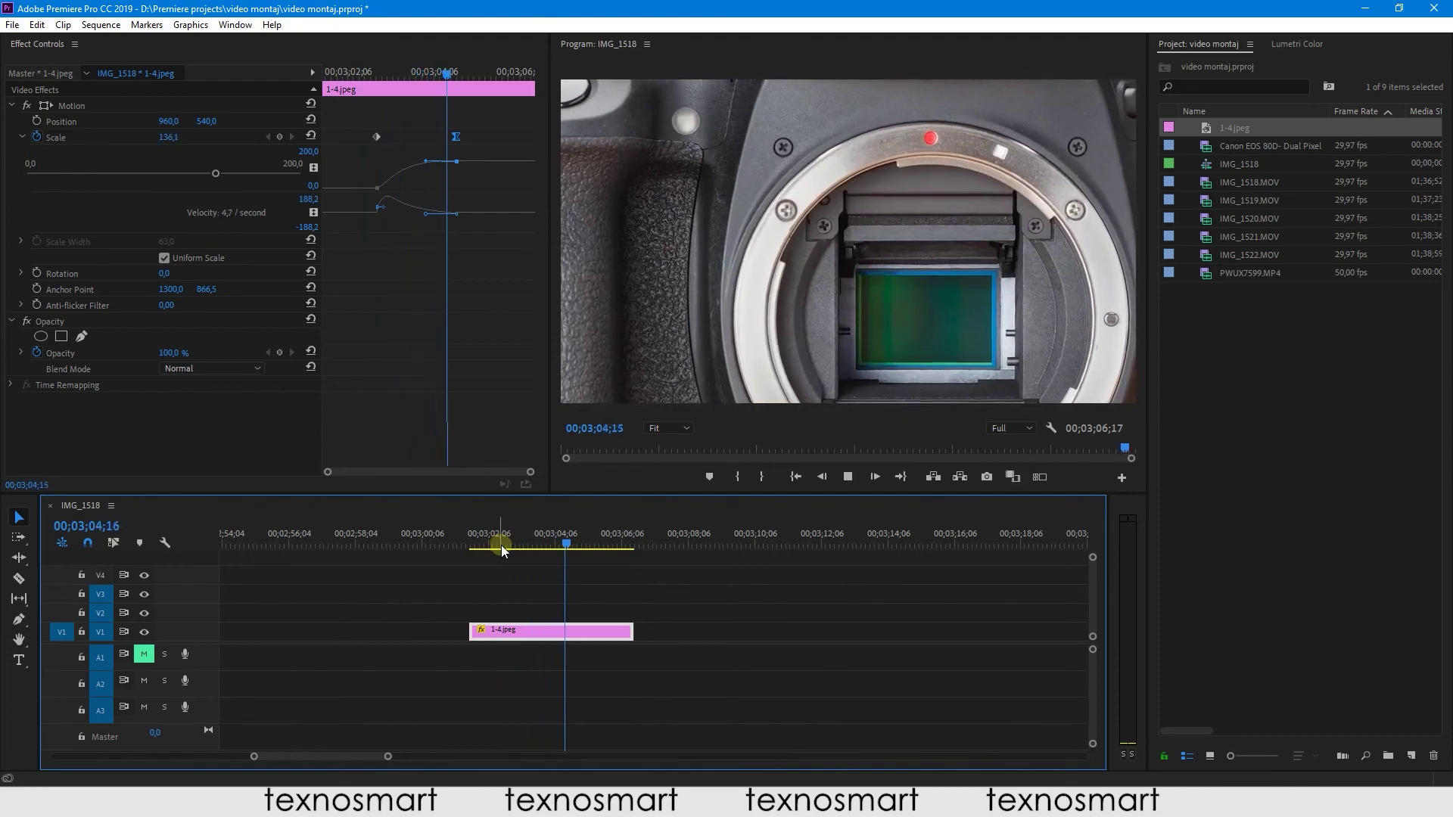
click(533, 542)
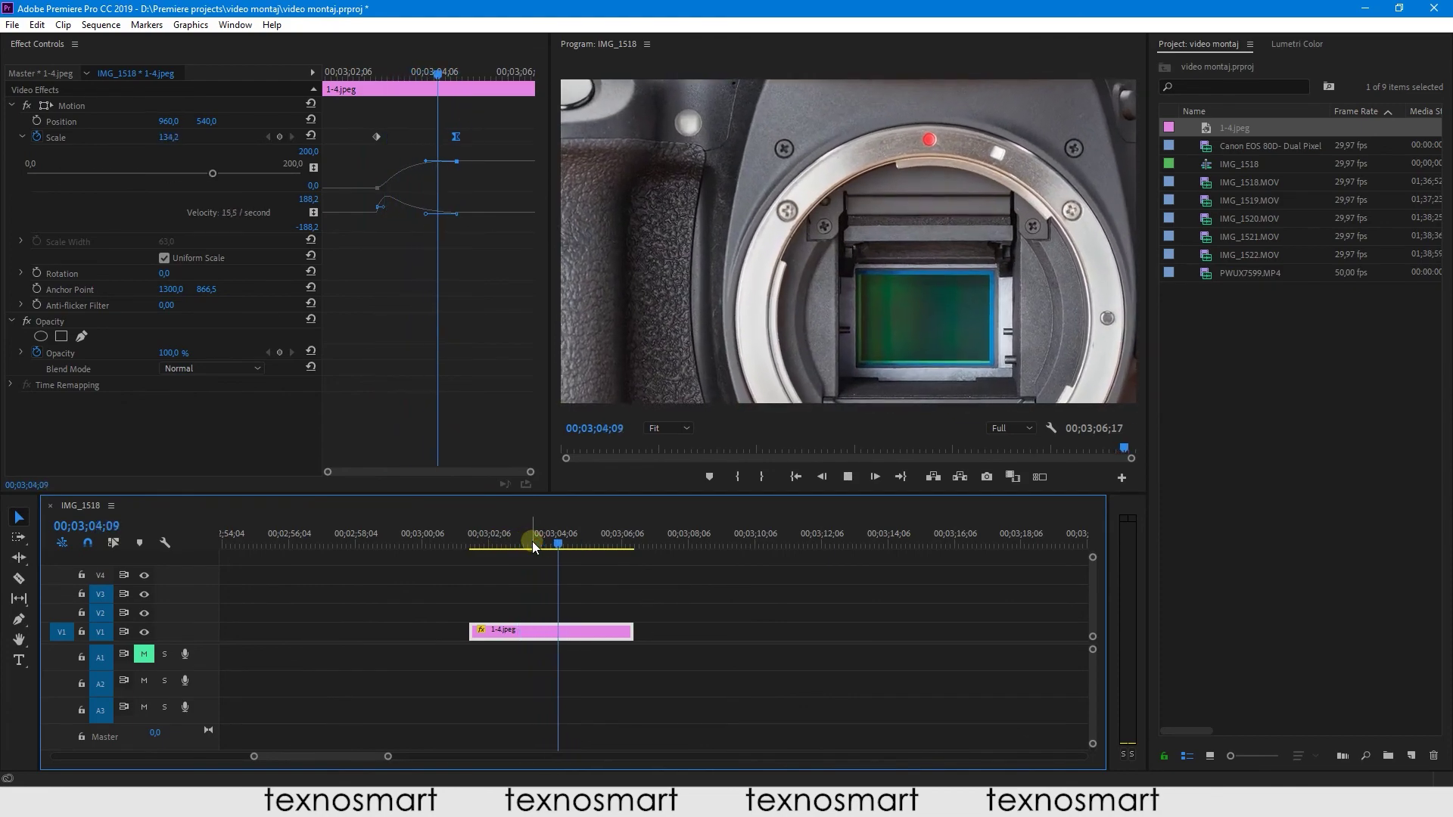
click(530, 542)
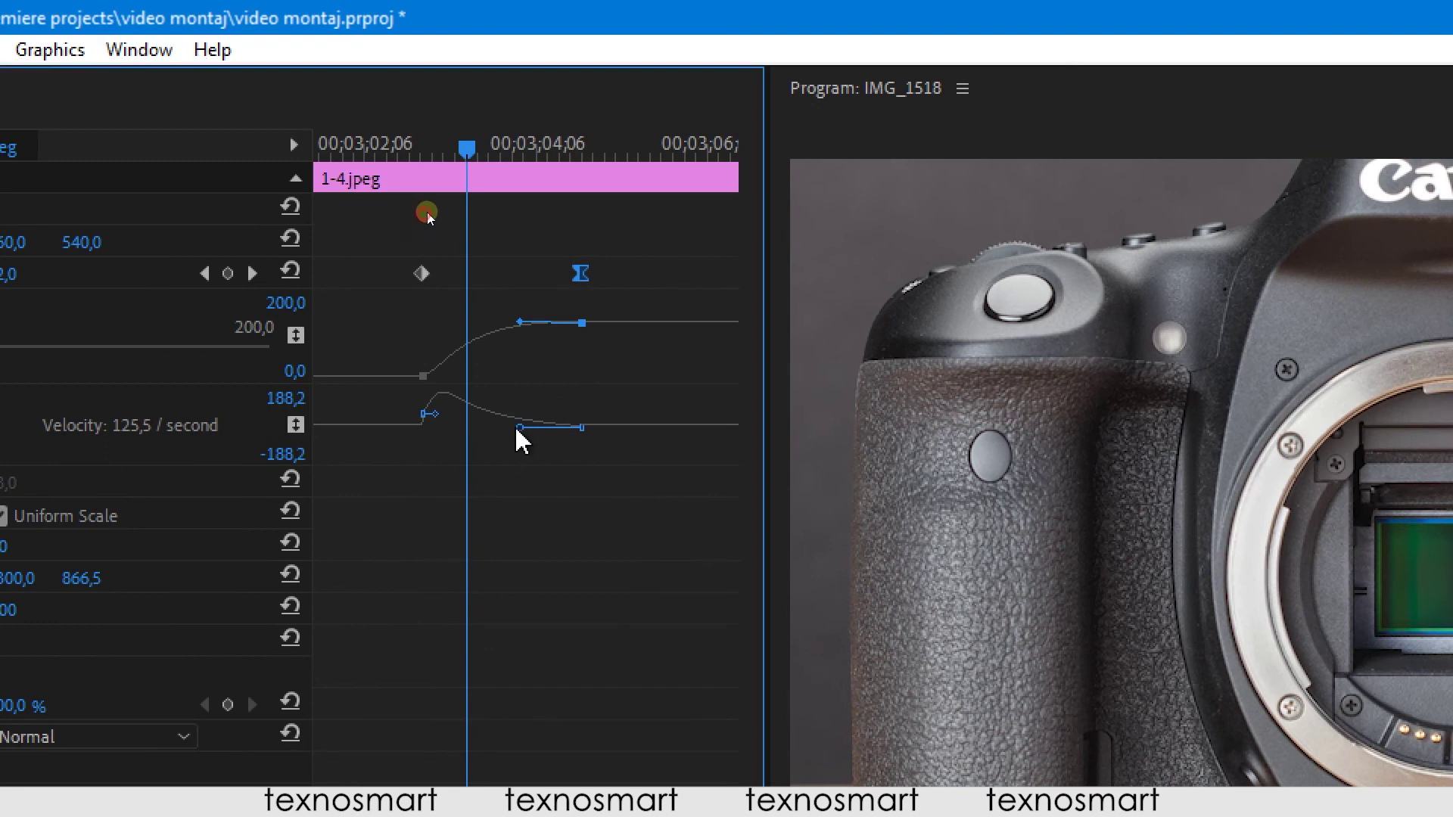
- Shape 1-4.jpeg's Scale velocity into an S-curve easing both keyframes, then play the zoom
mouse_move(516, 429)
mouse_down()
mouse_move(522, 415)
mouse_move(528, 431)
mouse_up()
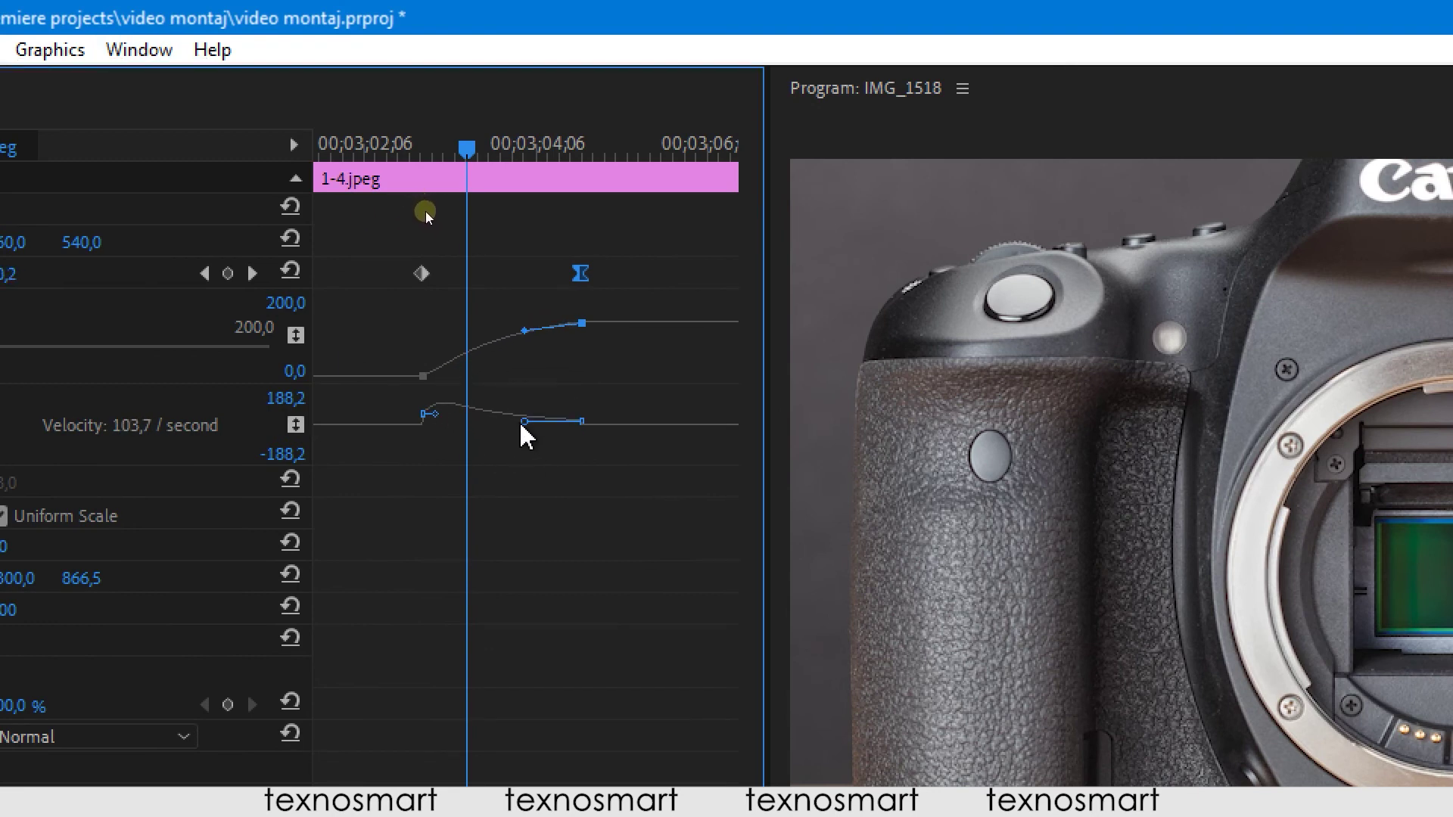
drag(430, 414, 469, 437)
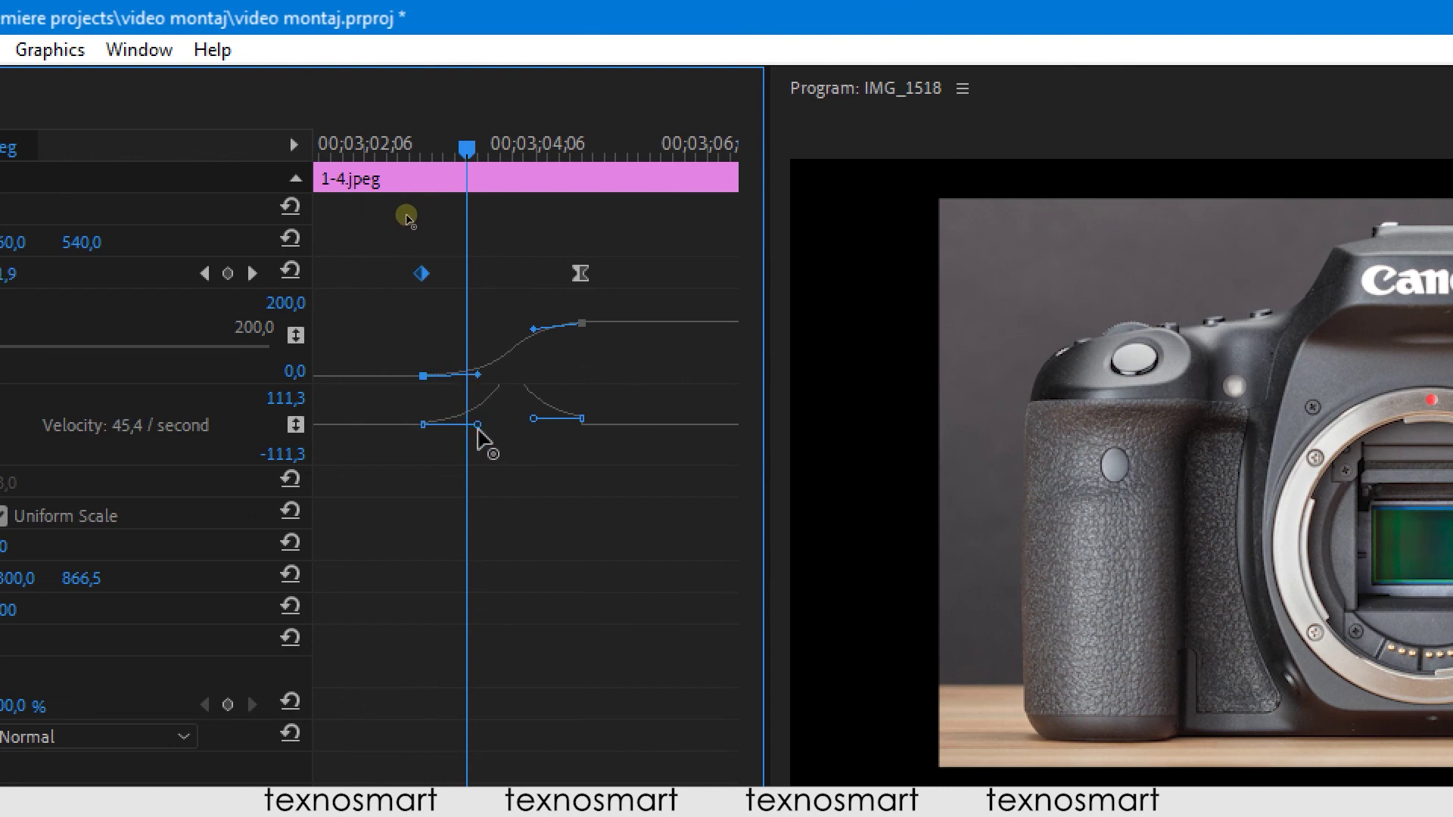
drag(469, 438, 496, 437)
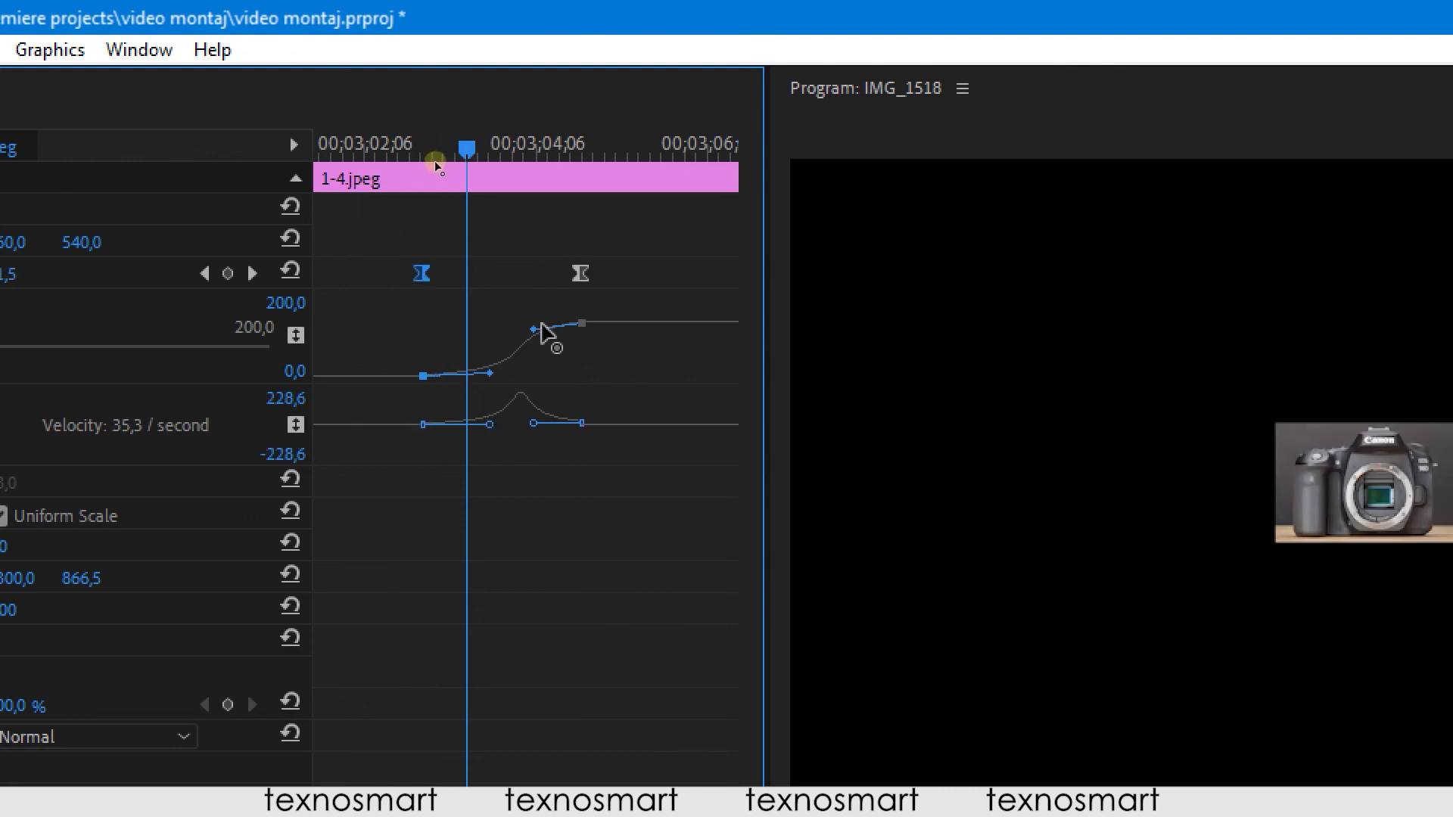
drag(533, 329, 519, 319)
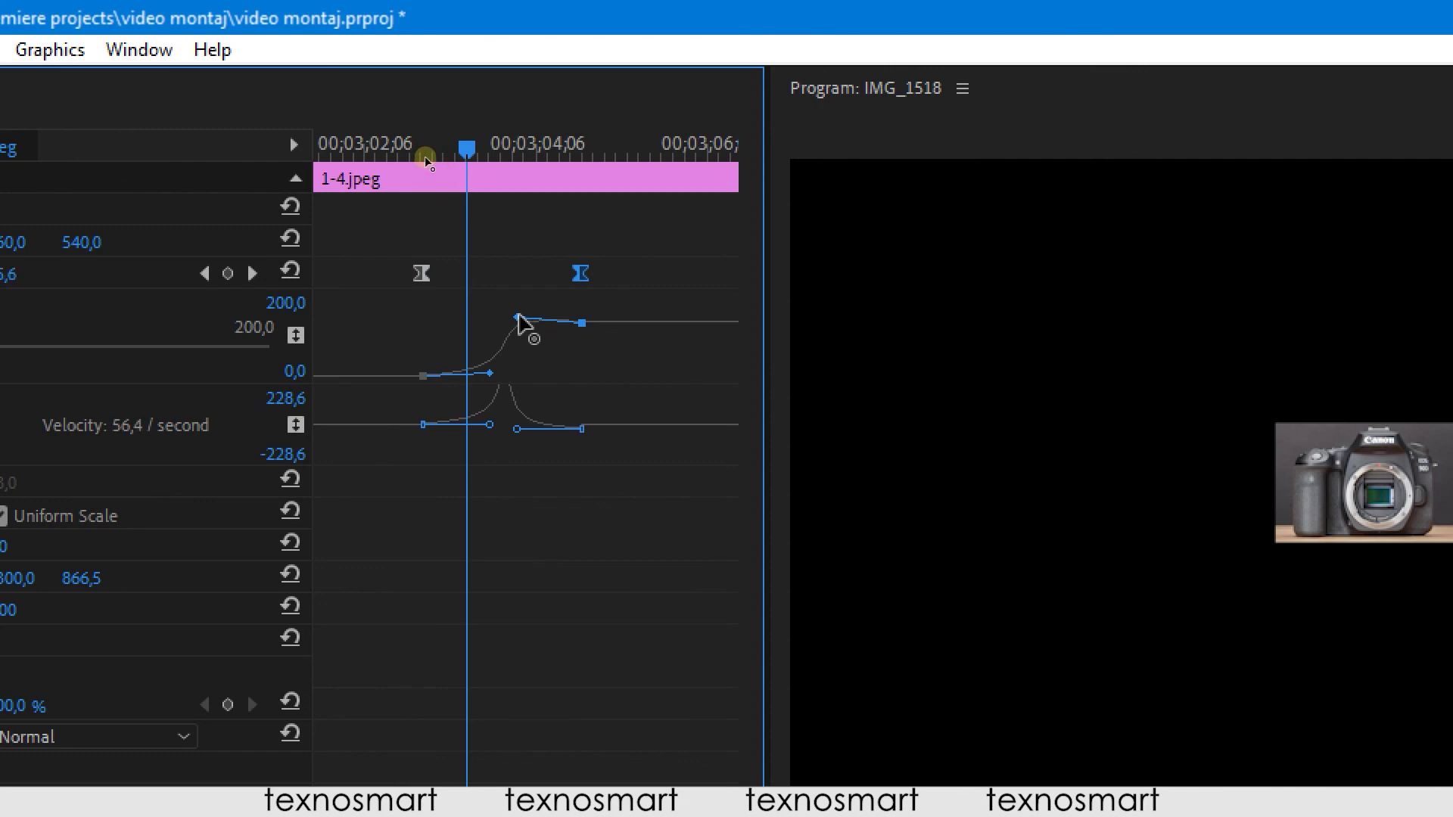
key(space)
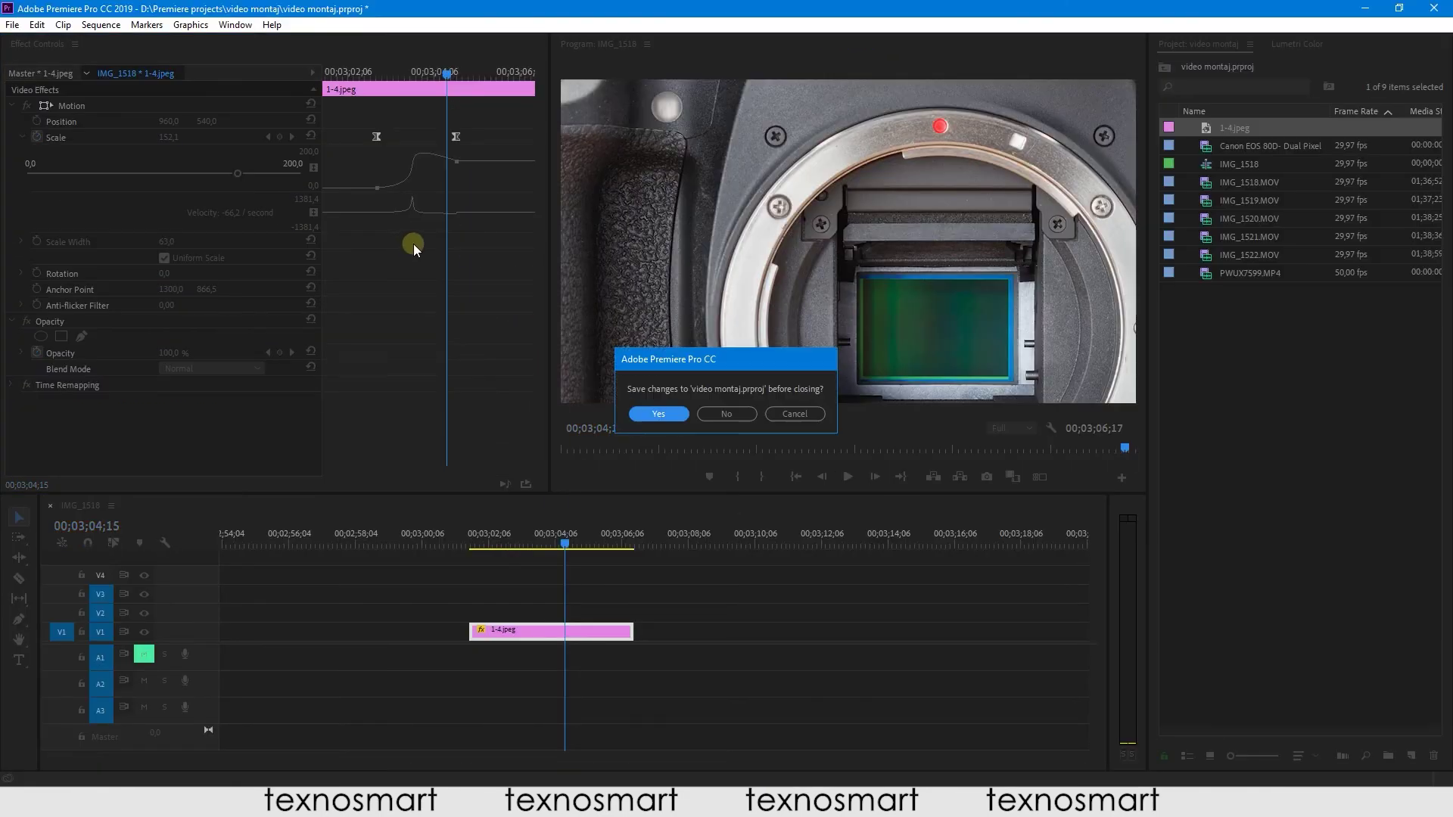
- Cancel the save prompt, undo the Scale change and collapse the Scale property
click(791, 417)
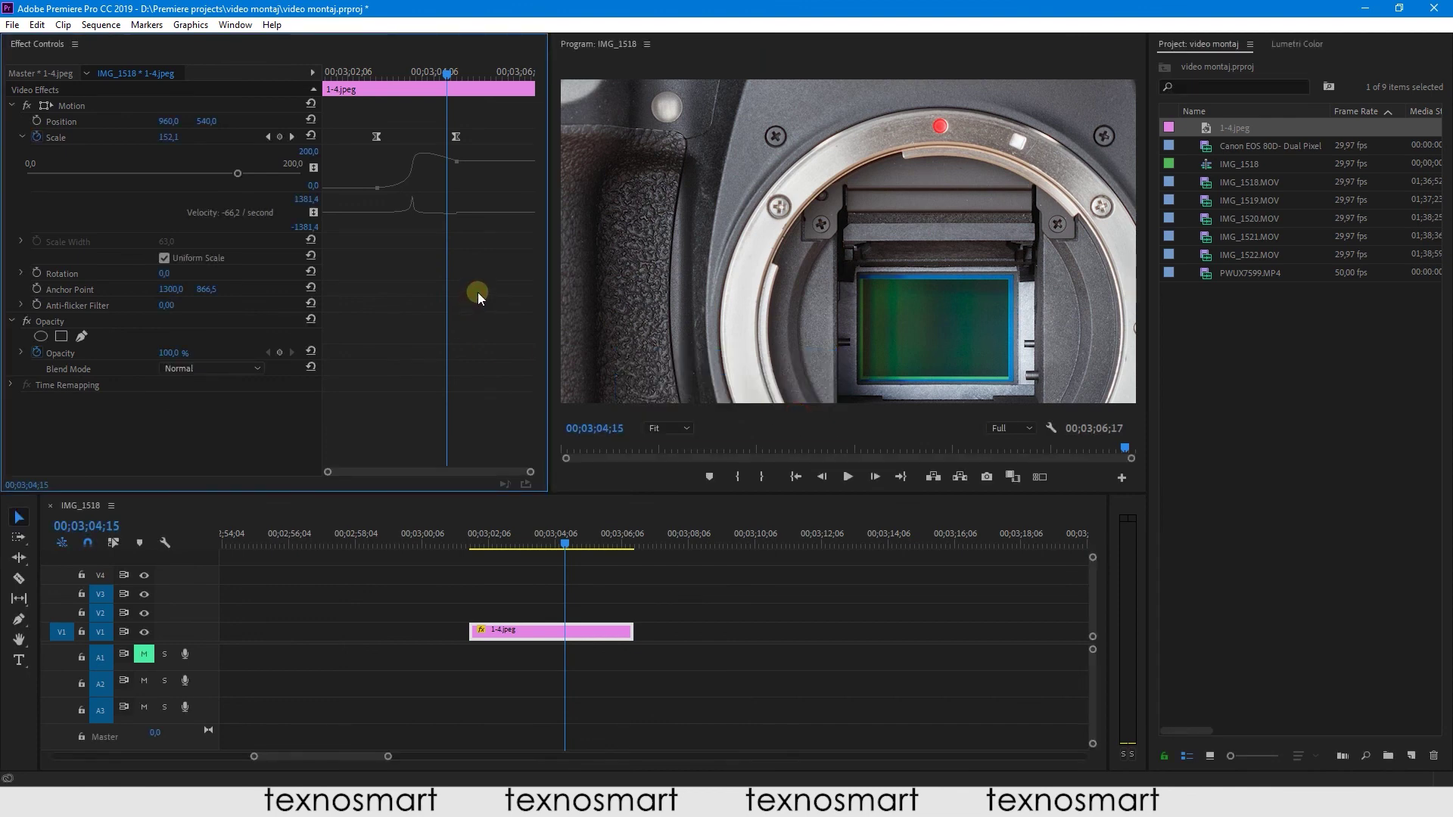
key(ctrl+z)
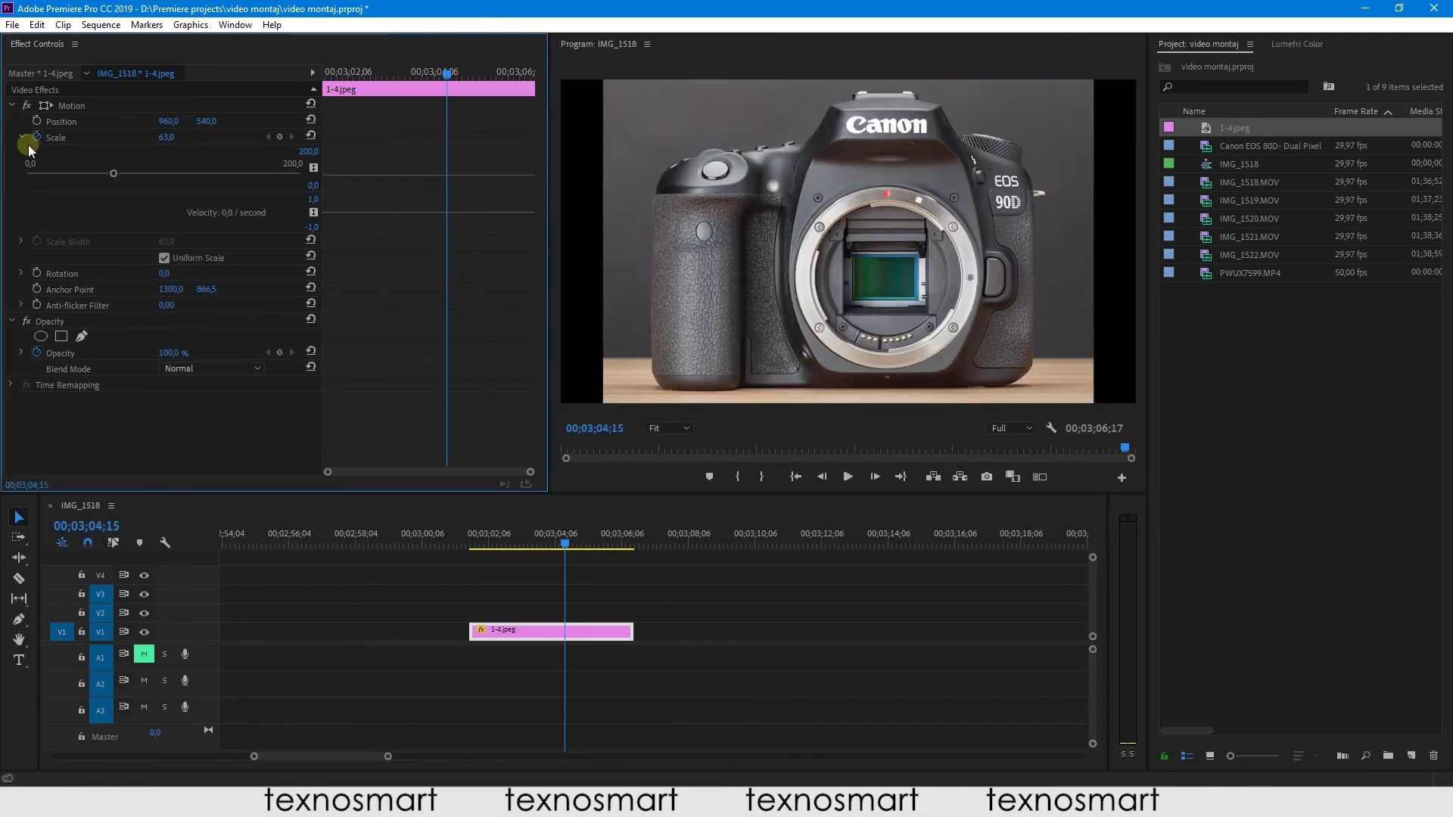
click(26, 140)
click(22, 137)
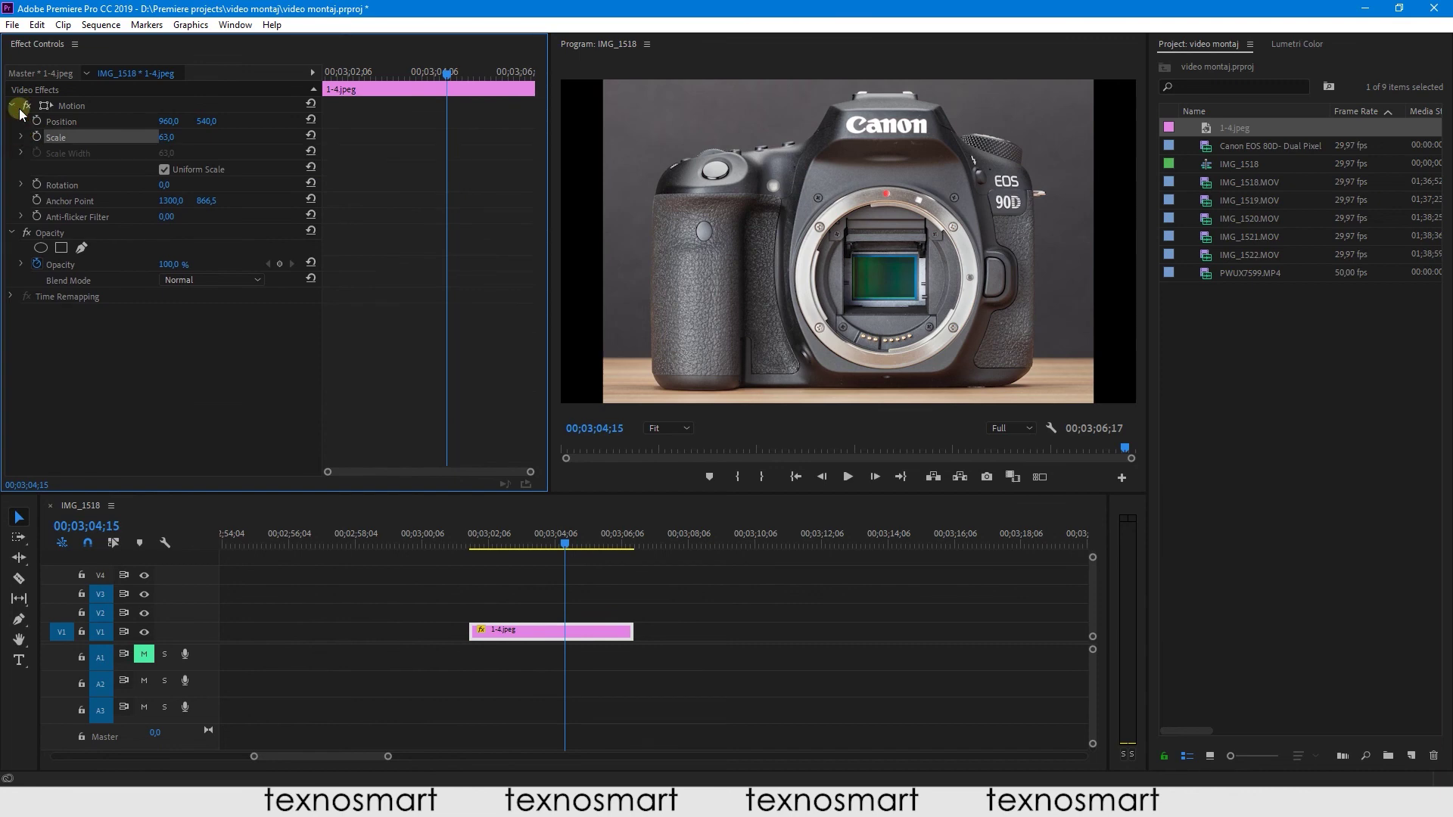
- Tidy the Motion section and save video montaj.prproj
click(12, 106)
click(12, 106)
key(ctrl+s)
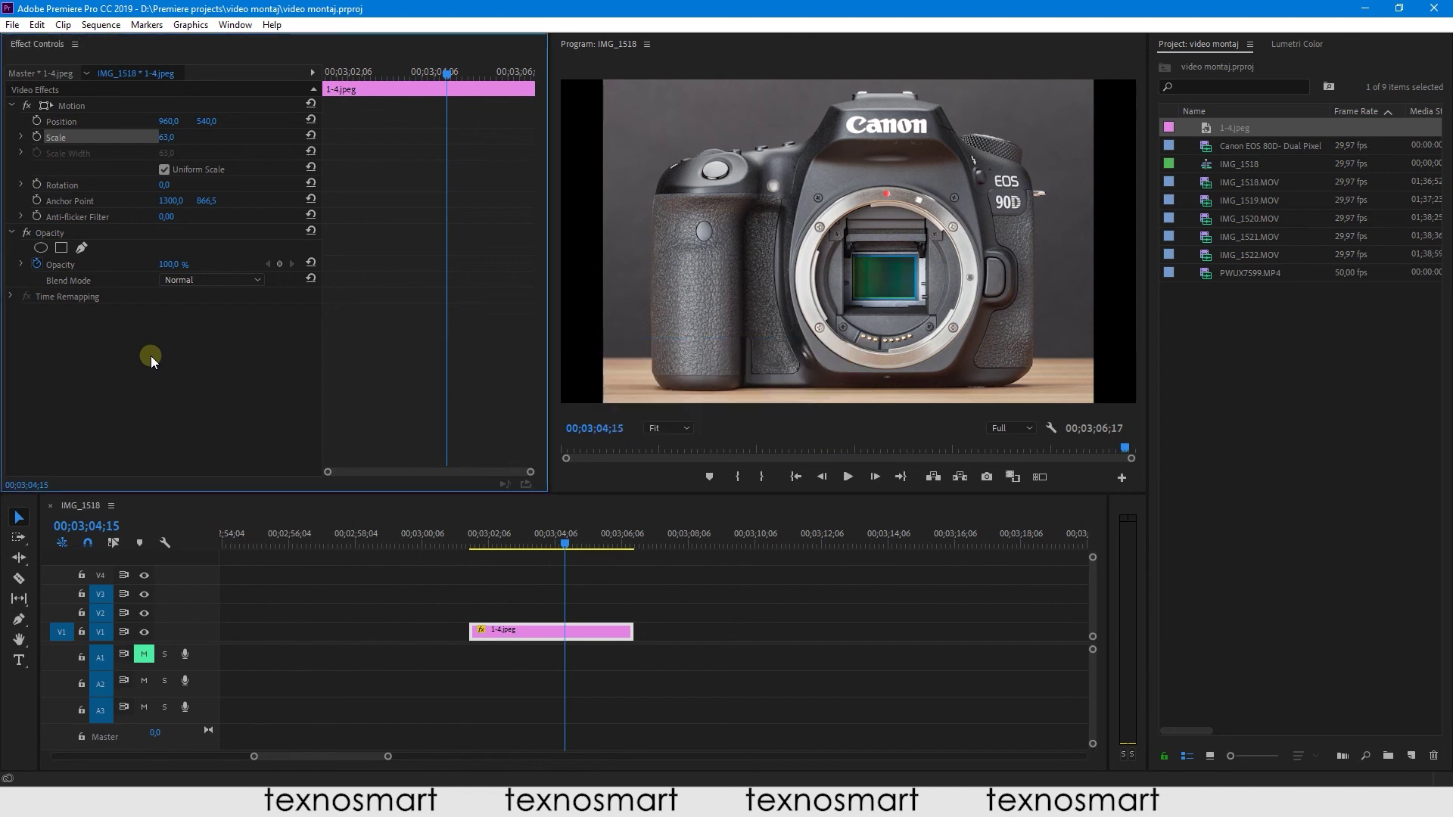